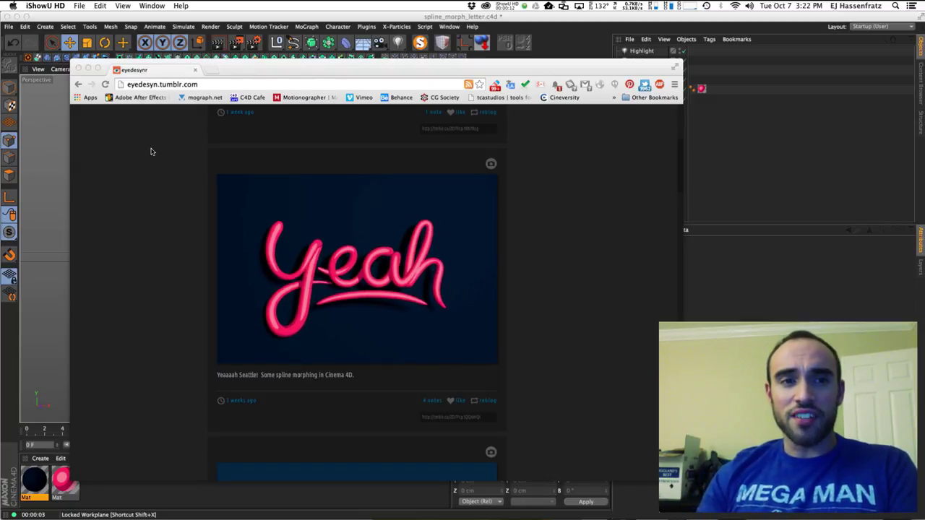
- Select the Stroke and show its child Spline Wrap deformer's settings
scroll(372, 363, down, 10)
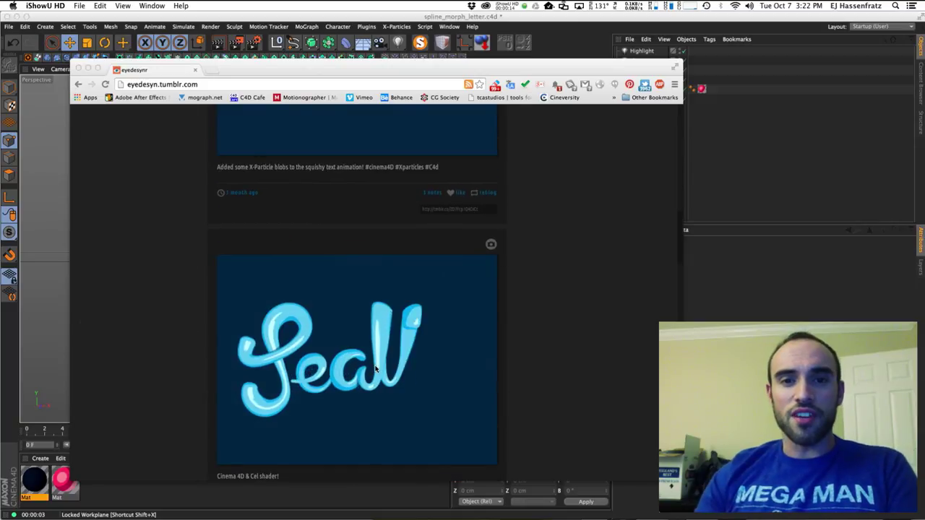
scroll(375, 369, down, 10)
scroll(376, 370, up, 15)
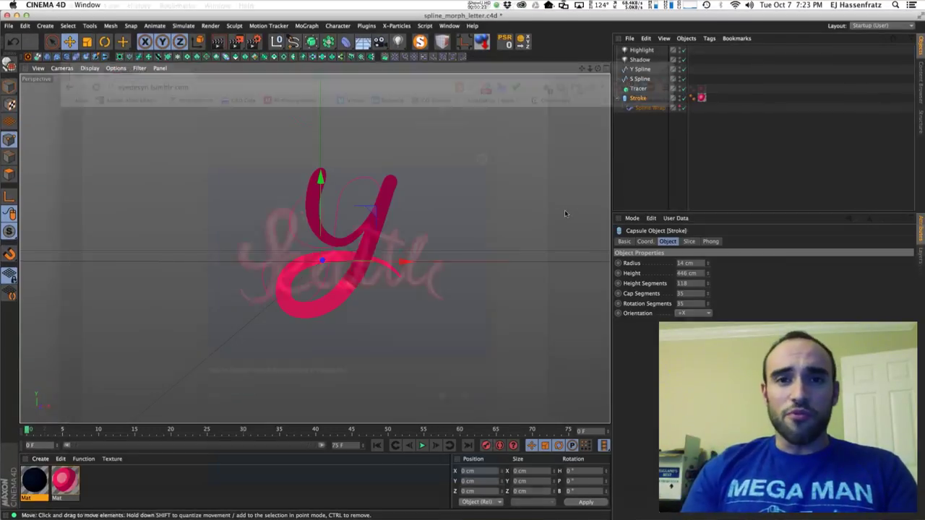
click(550, 221)
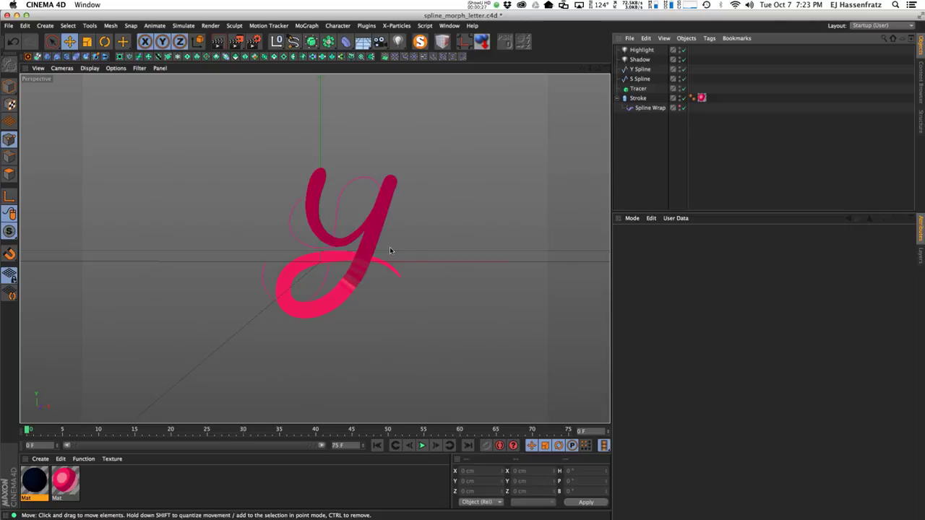
click(639, 98)
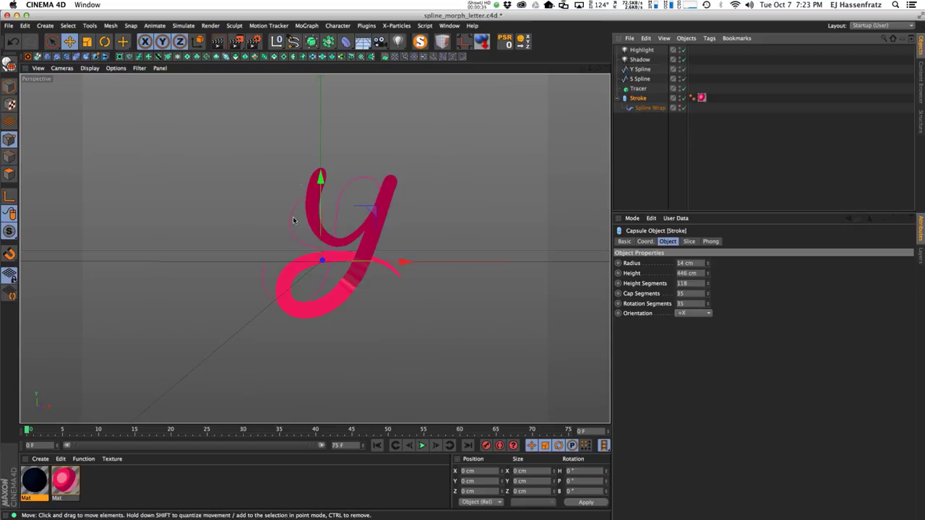
click(649, 110)
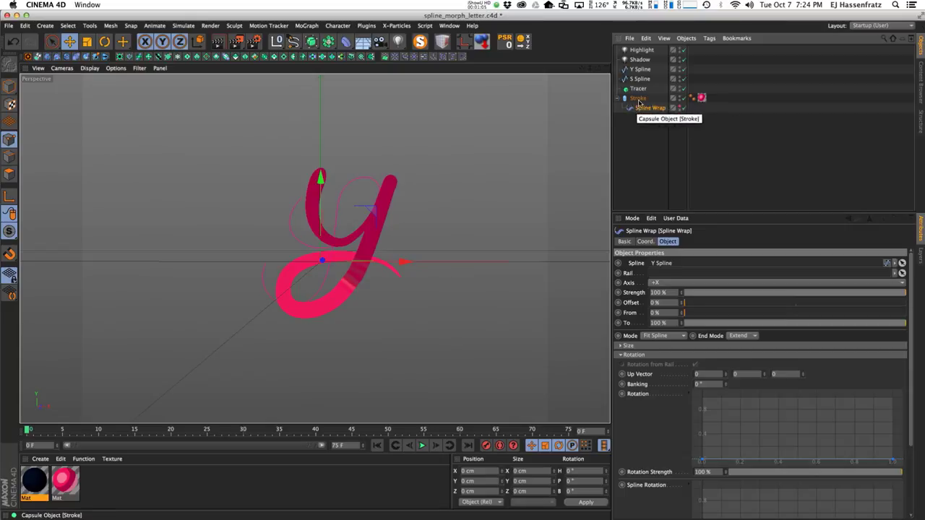
- Expand the Spline Wrap's Size group to reveal the Spline Size curve
click(626, 346)
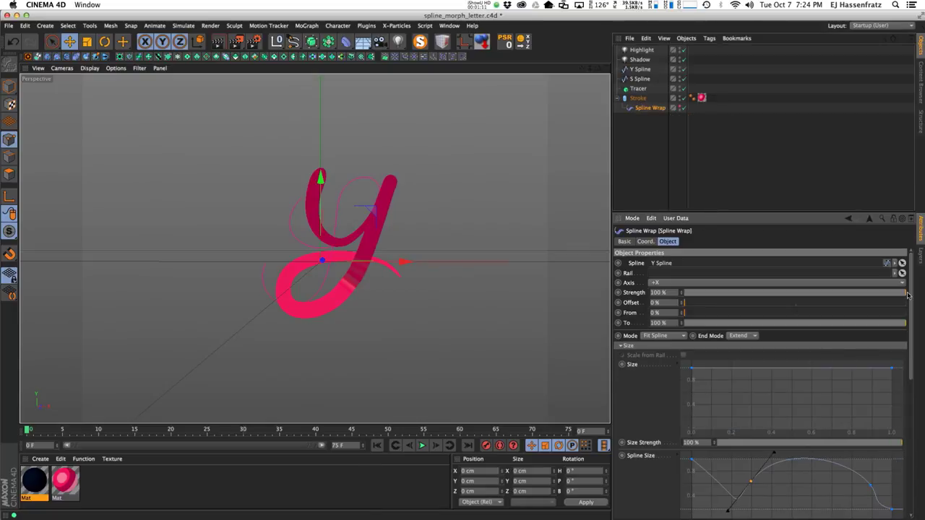
drag(911, 297, 914, 342)
scroll(896, 349, up, 1)
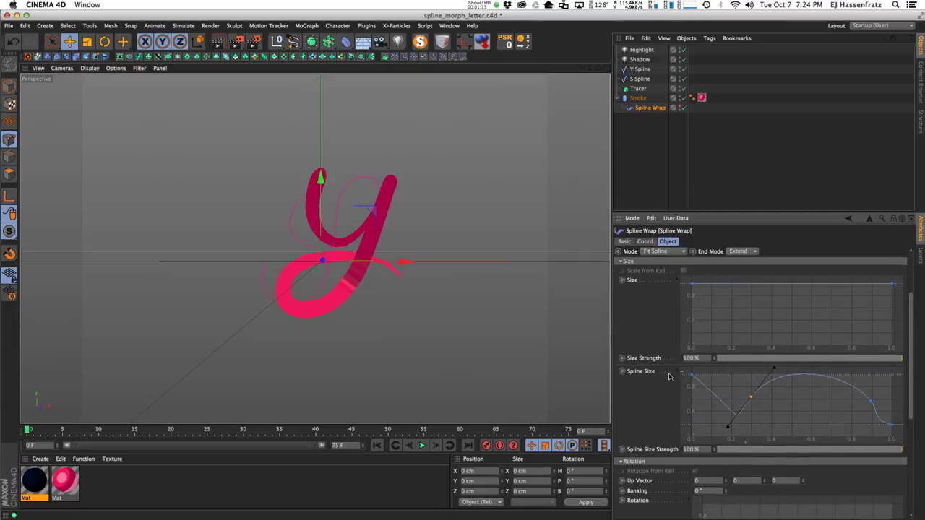
scroll(903, 368, up, 2)
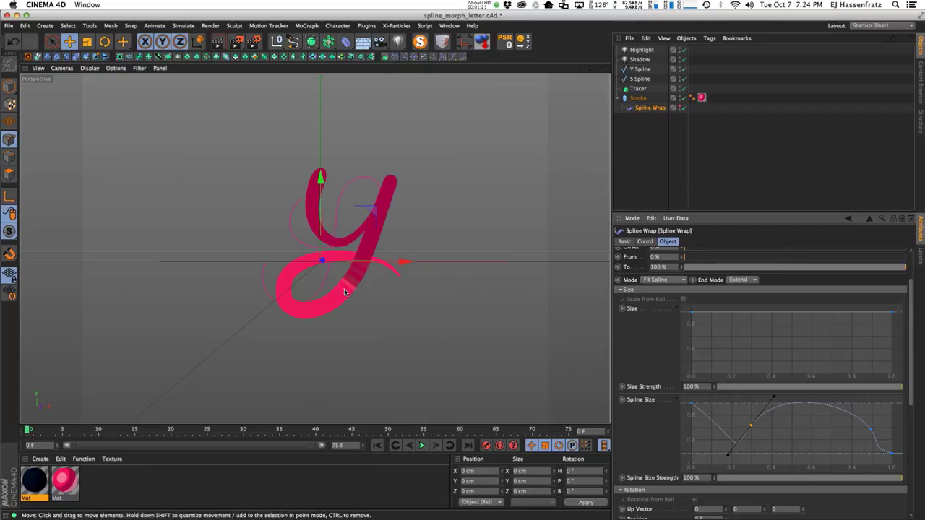
- Render the pink 'y', inspect the luminance-only Mat material, then reselect Spline Wrap
key(super+r)
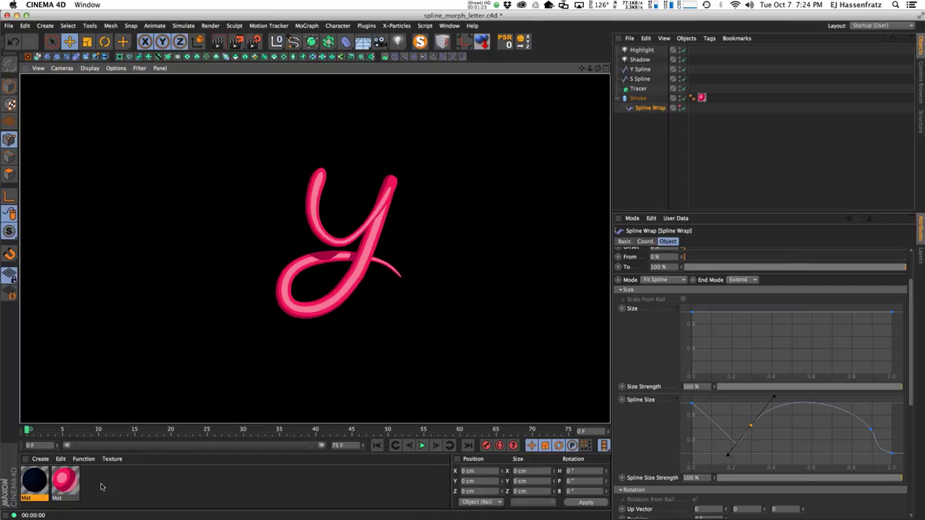
double_click(65, 480)
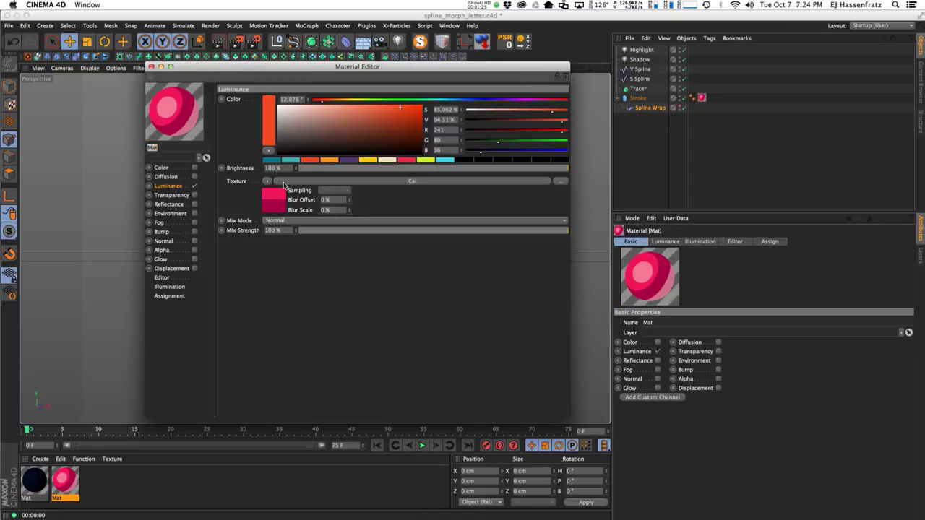
click(151, 67)
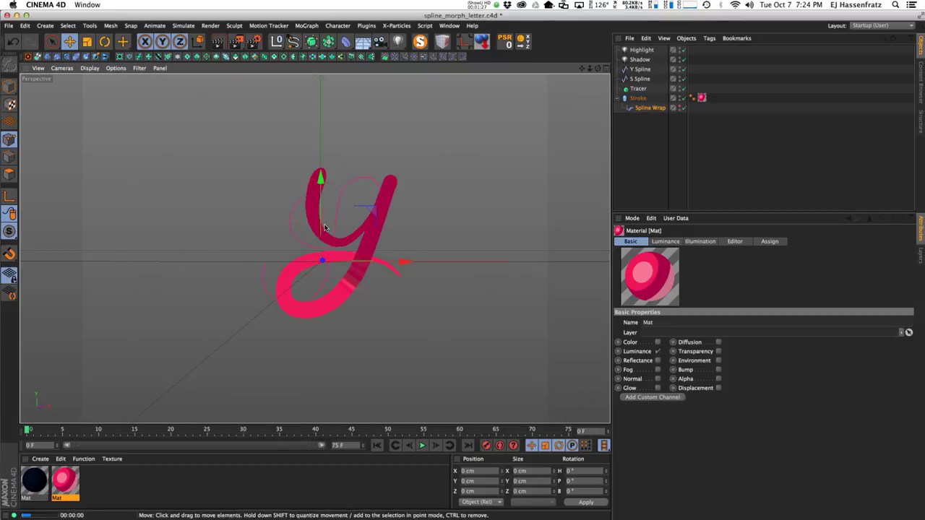
key(super+r)
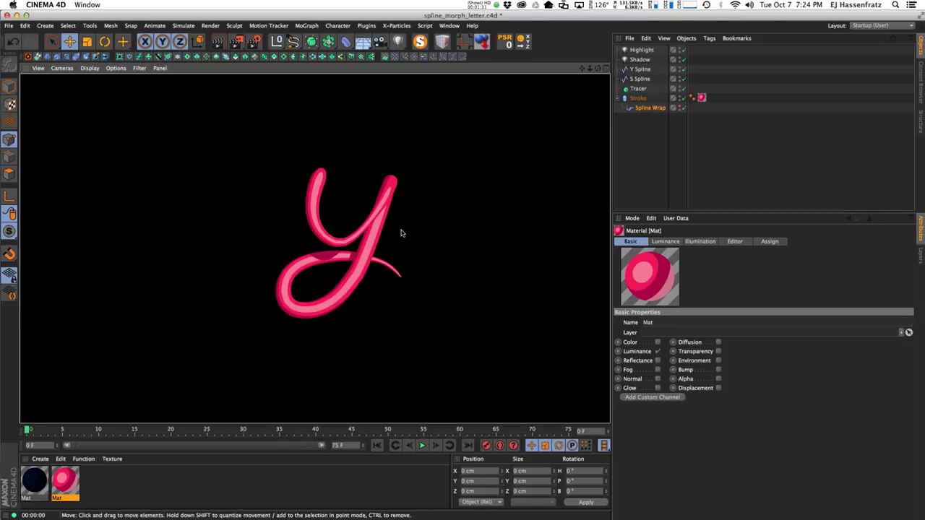
click(652, 109)
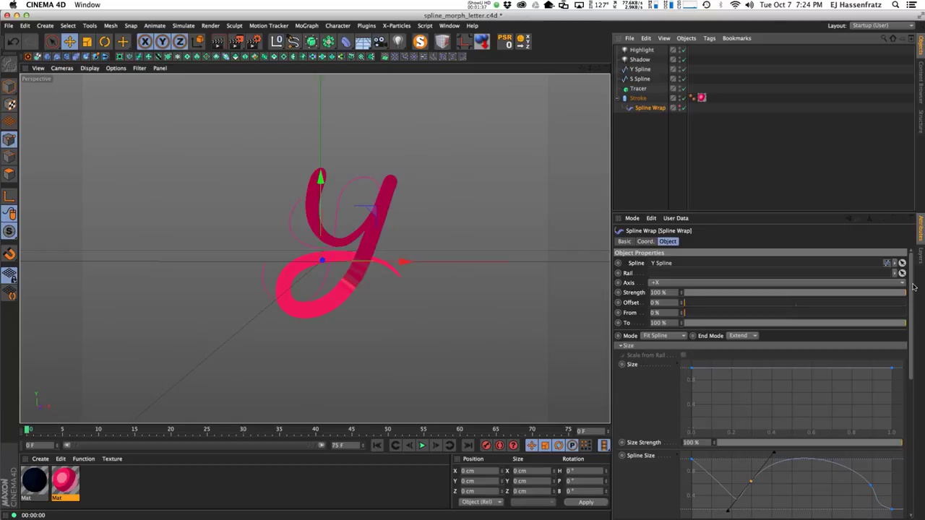
- Reshape the Spline Size curve's middle section and raise its end point to thicken the tail
scroll(914, 293, down, 3)
mouse_move(750, 415)
mouse_down()
mouse_move(808, 417)
mouse_move(749, 415)
mouse_move(728, 442)
mouse_move(724, 410)
mouse_move(734, 402)
mouse_move(733, 424)
mouse_move(748, 408)
mouse_move(740, 423)
mouse_move(759, 417)
mouse_move(730, 409)
mouse_move(738, 423)
mouse_move(808, 436)
mouse_move(756, 442)
mouse_move(787, 439)
mouse_move(774, 405)
mouse_up()
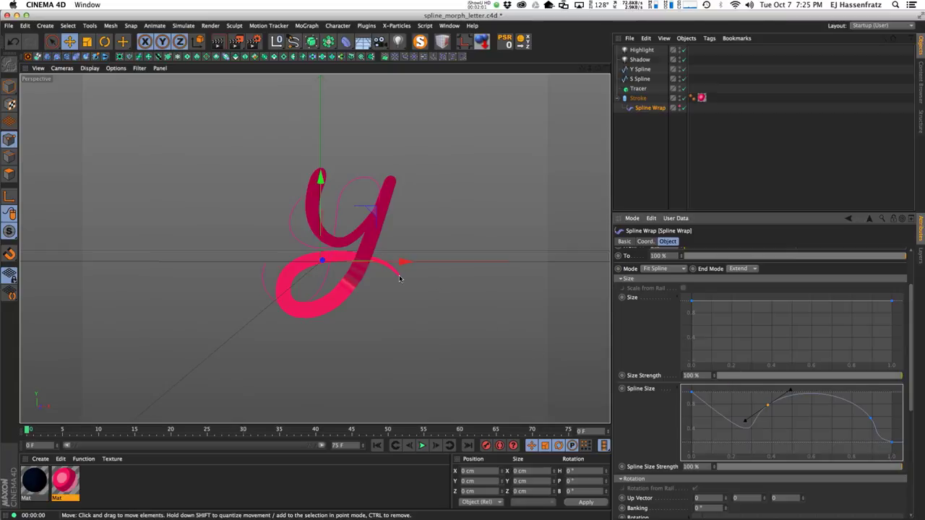
click(892, 440)
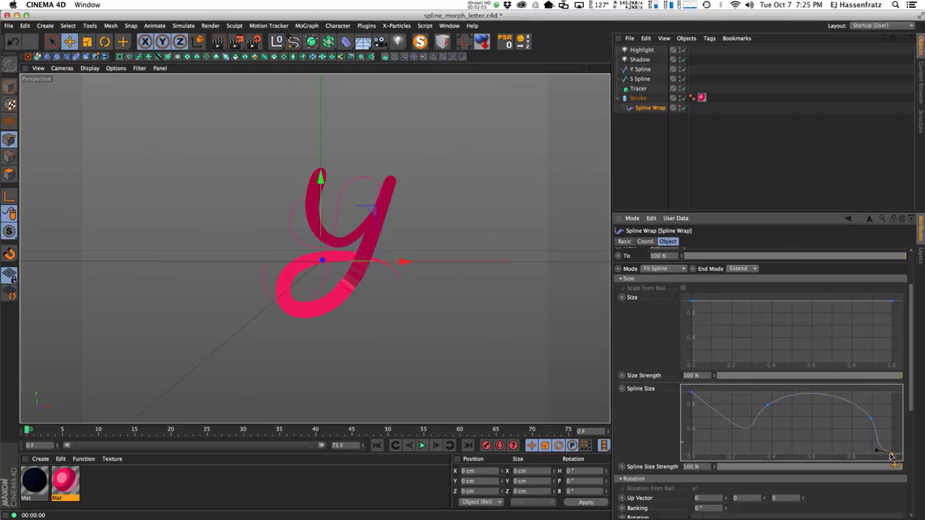
mouse_move(892, 445)
mouse_down()
mouse_move(897, 391)
mouse_move(894, 444)
mouse_up()
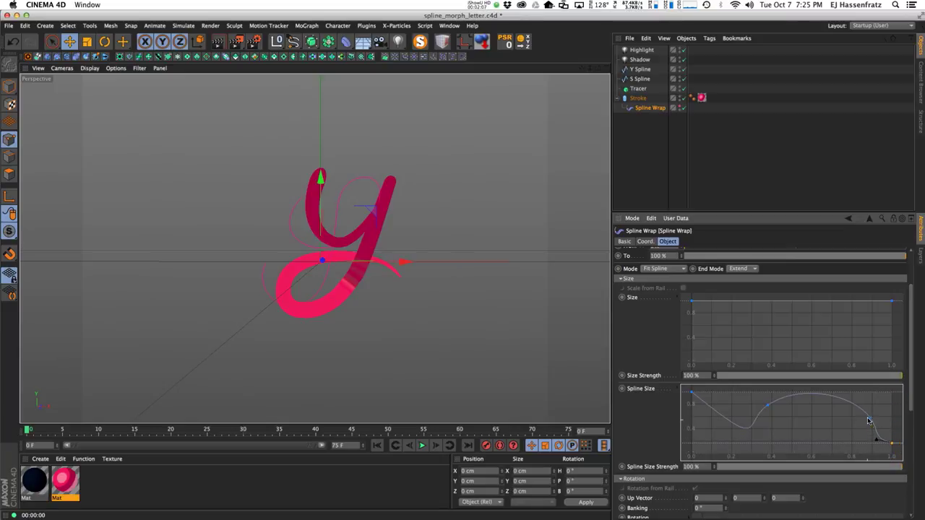
- Add control points to the Spline Size curve, undo the extra one, and render the letter
ctrl+click(871, 420)
ctrl+click(841, 400)
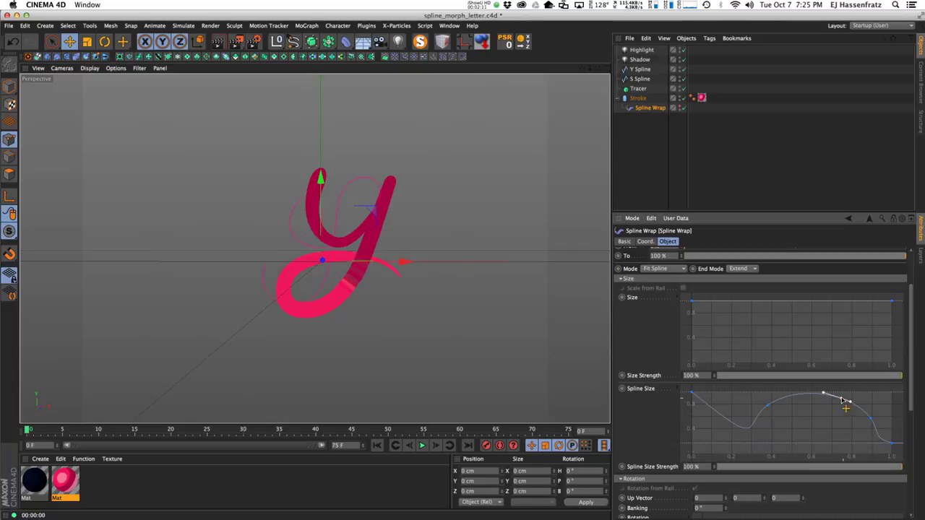
key(ctrl+z)
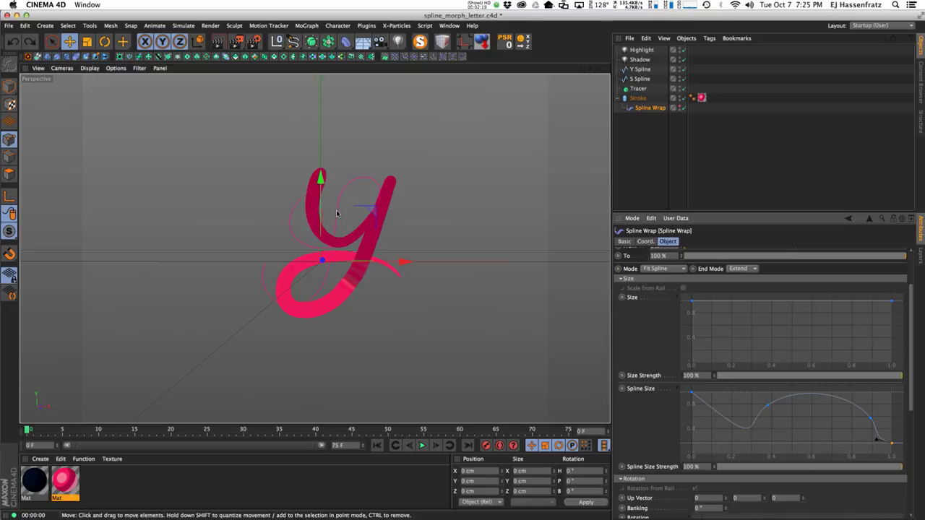
click(496, 198)
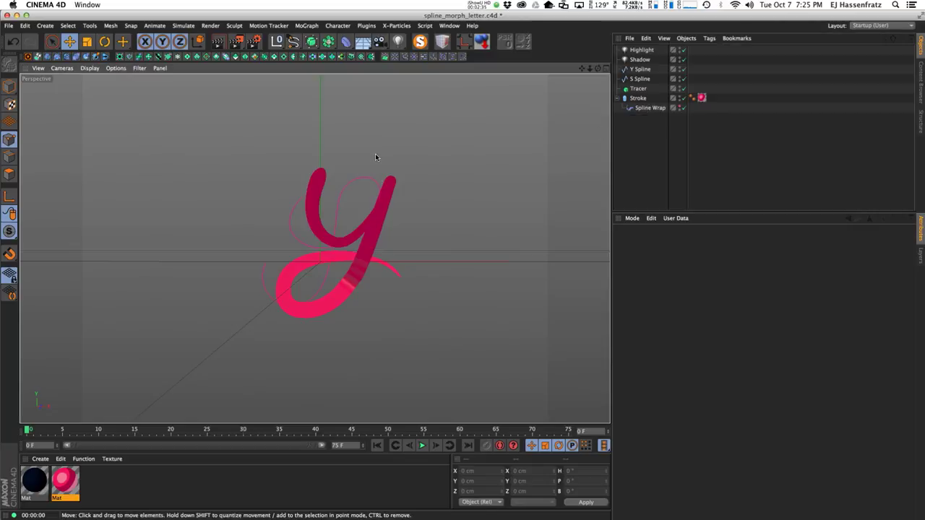
key(ctrl+r)
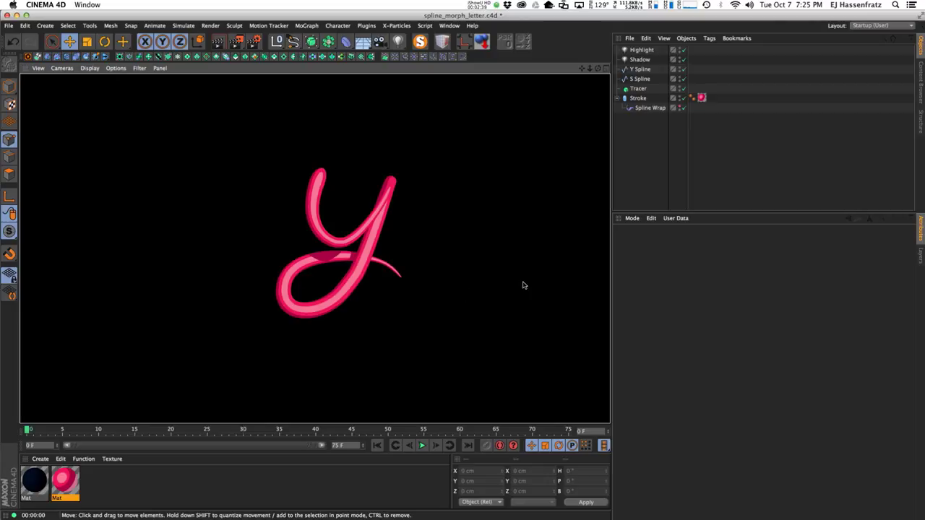
- Clear the render, select Spline Wrap, and undo a trial move of the S Spline
click(437, 281)
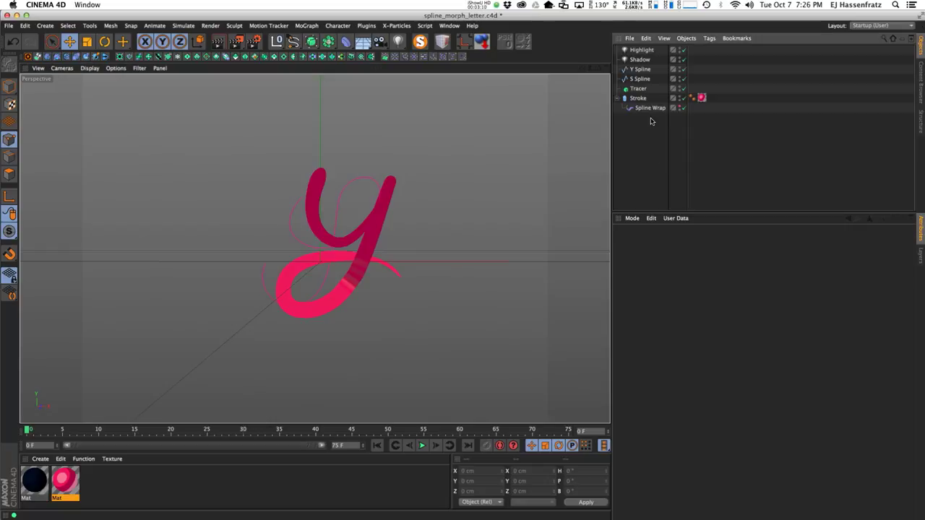
click(650, 109)
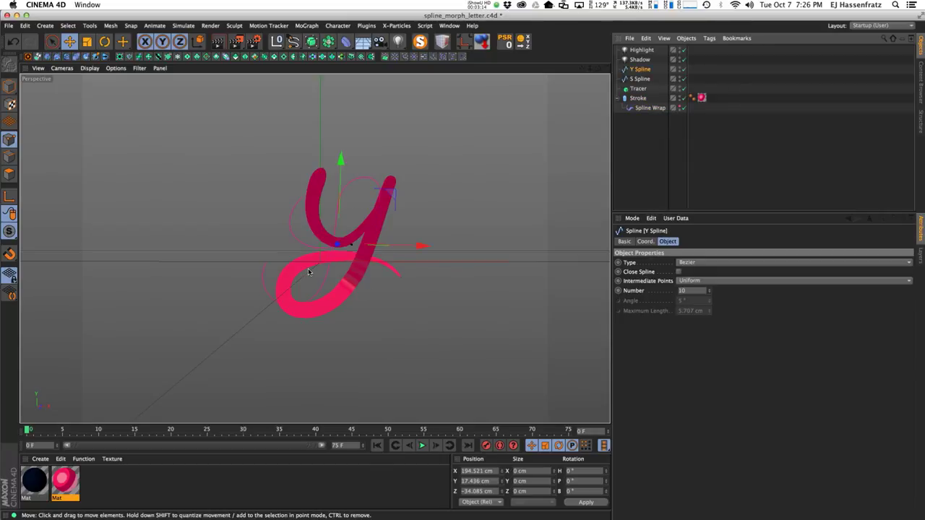
drag(456, 276, 547, 262)
key(super+z)
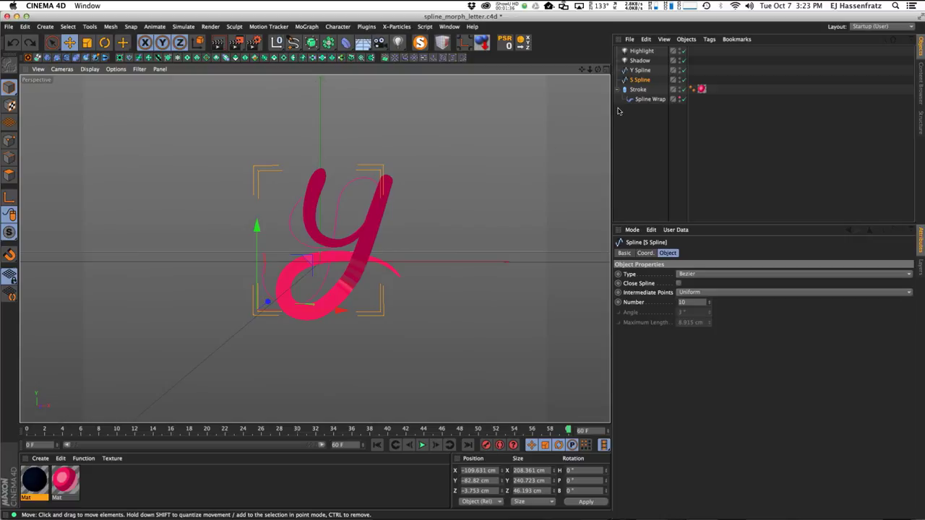
- Select the Y Spline to view its settings: open Bezier, Uniform intermediate points, Number 10
click(648, 100)
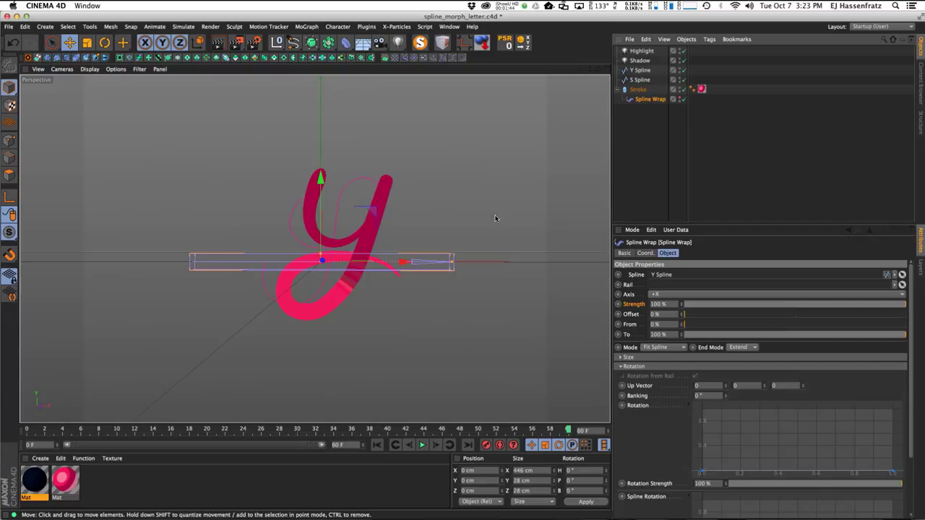
click(660, 184)
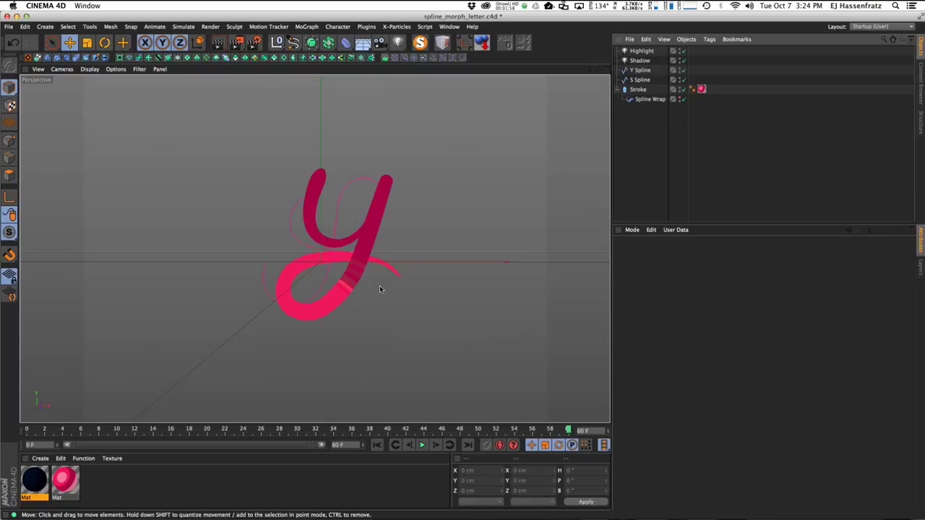
click(641, 70)
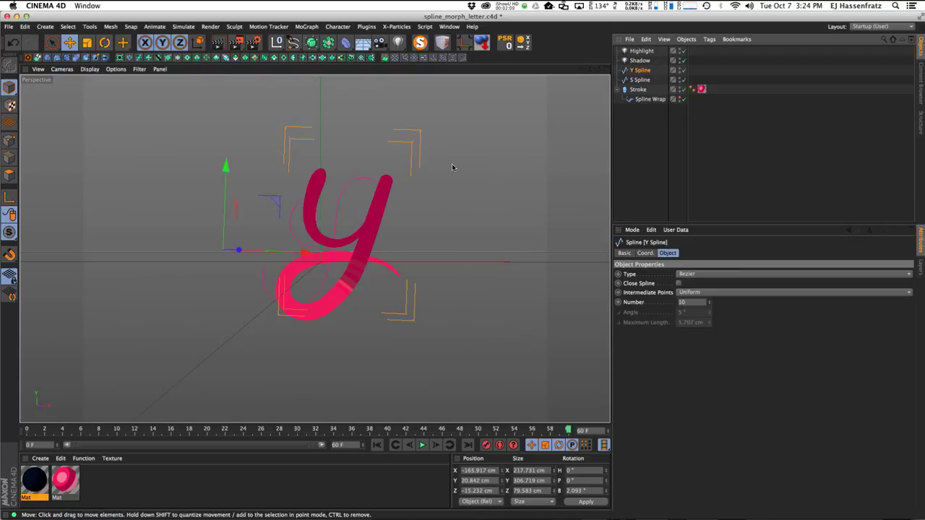
click(25, 143)
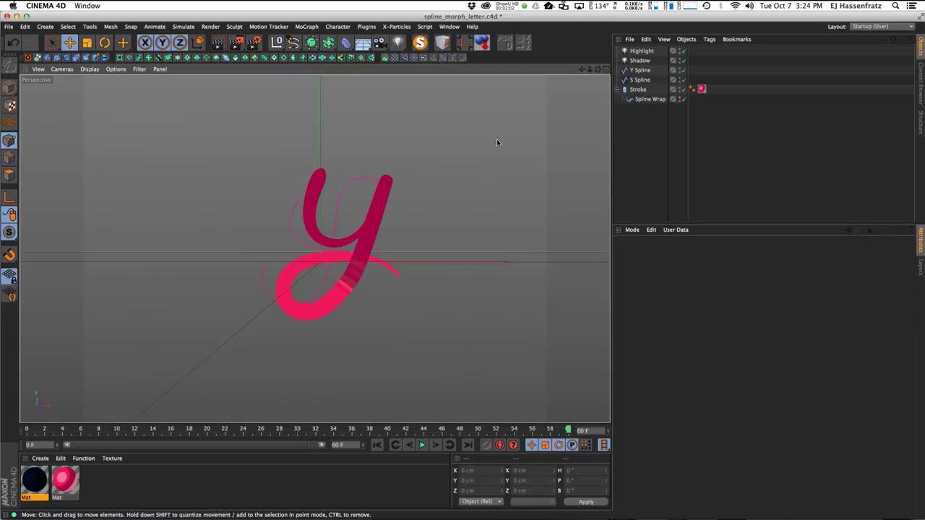
click(640, 70)
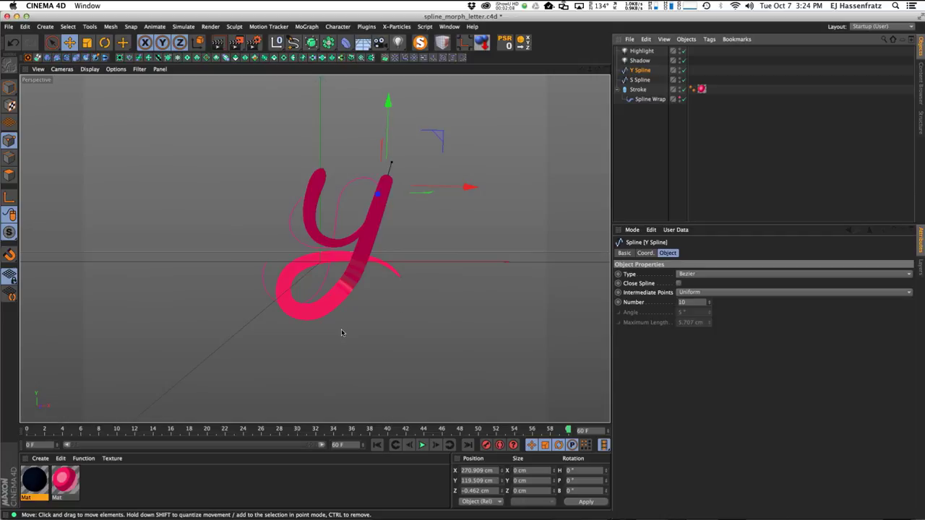
- Review the Y and S Splines' point tables in Structure, then return to Objects in Model mode
click(922, 129)
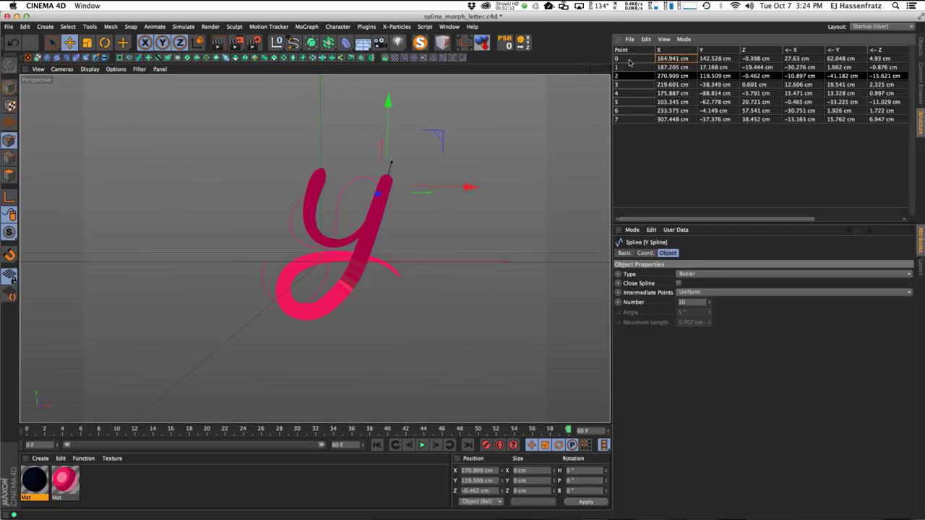
click(920, 49)
click(640, 79)
click(922, 83)
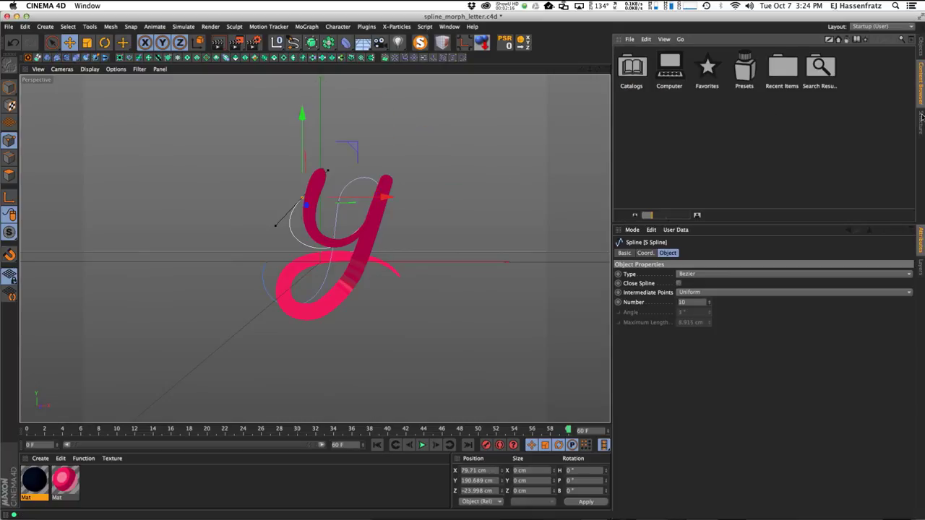
click(921, 123)
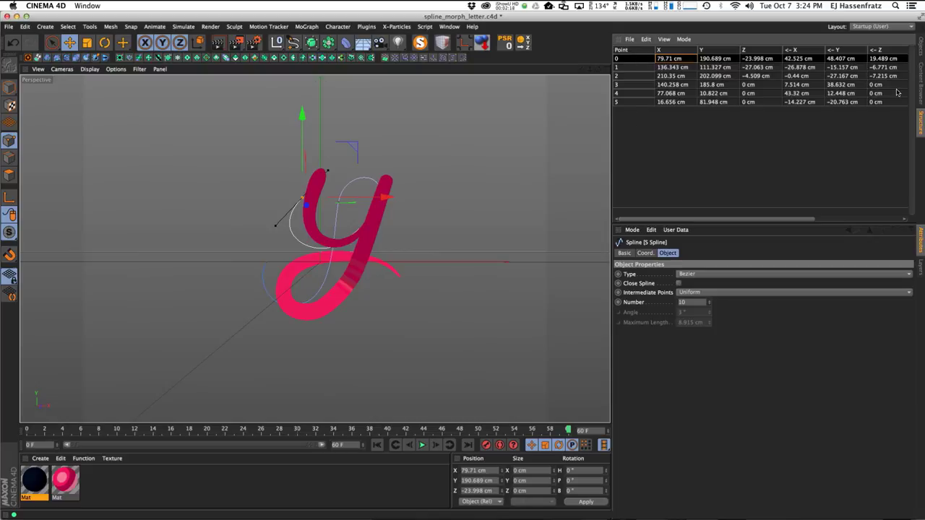
click(921, 49)
click(9, 87)
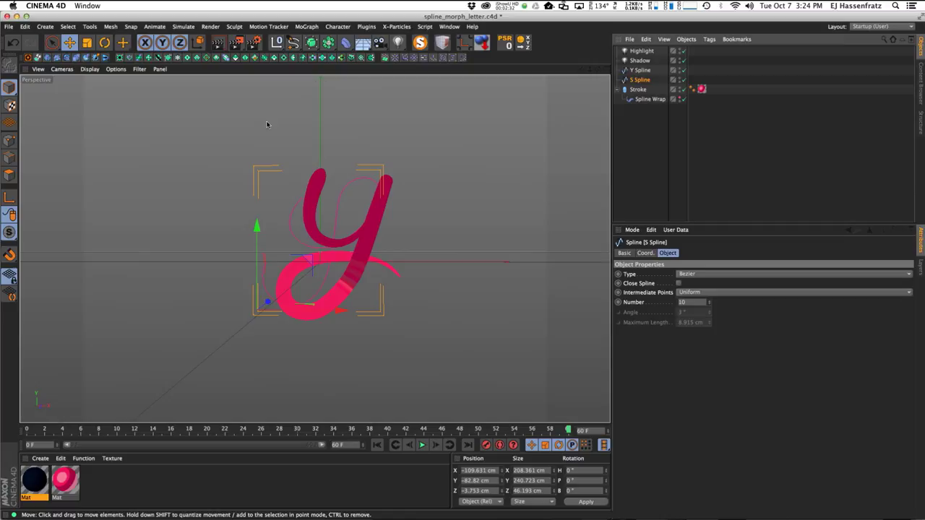
- Add a MoGraph Matrix object and rename it 'Y Matrix'
click(305, 27)
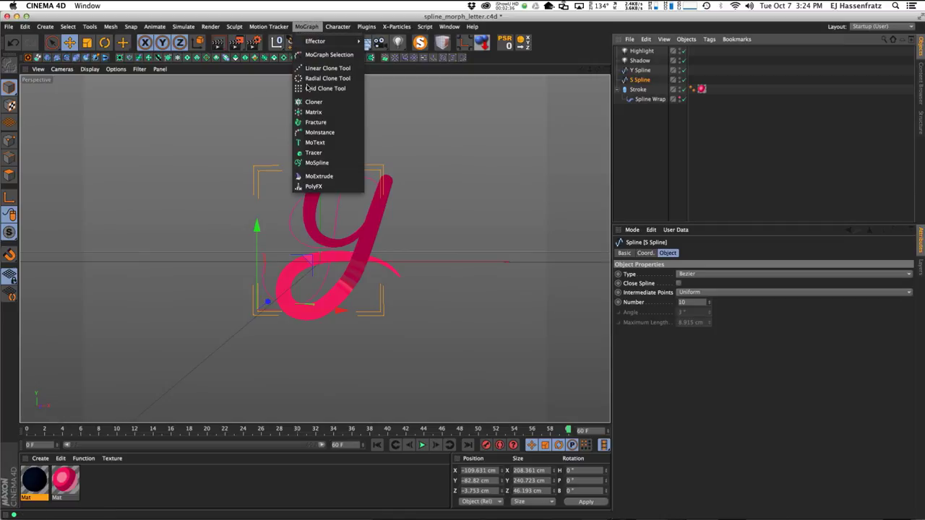
click(329, 114)
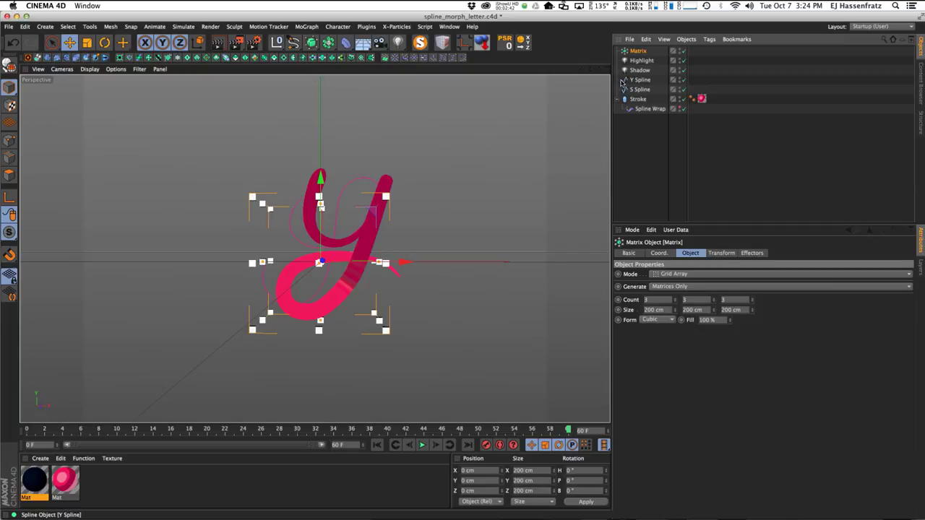
double_click(637, 52)
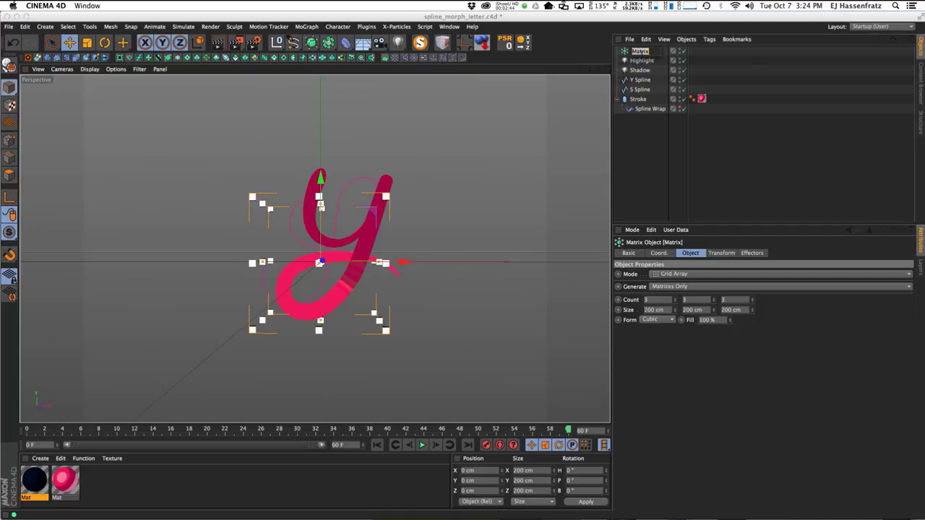
text(Y Matrix)
key(Return)
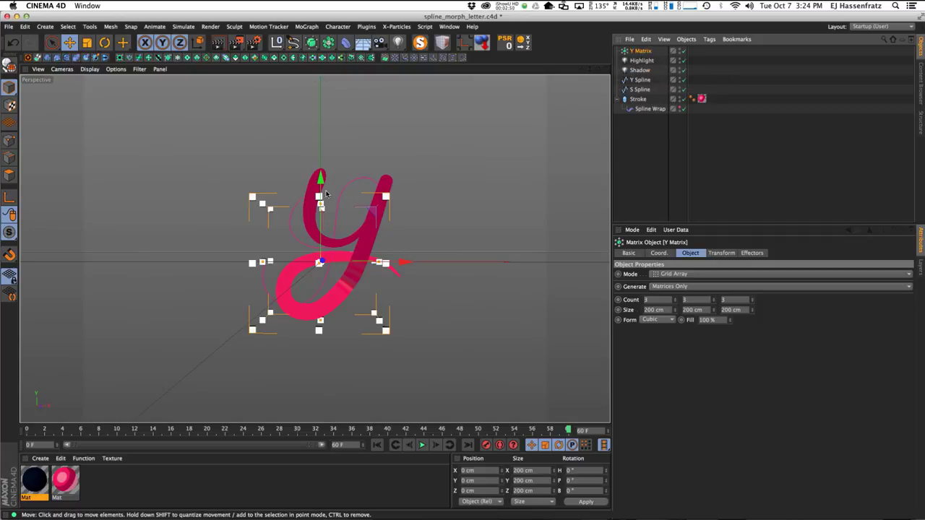
- Disable the Stroke, set Y Matrix to Object mode on the Y Spline, and hide S Spline
click(681, 99)
drag(685, 144, 702, 143)
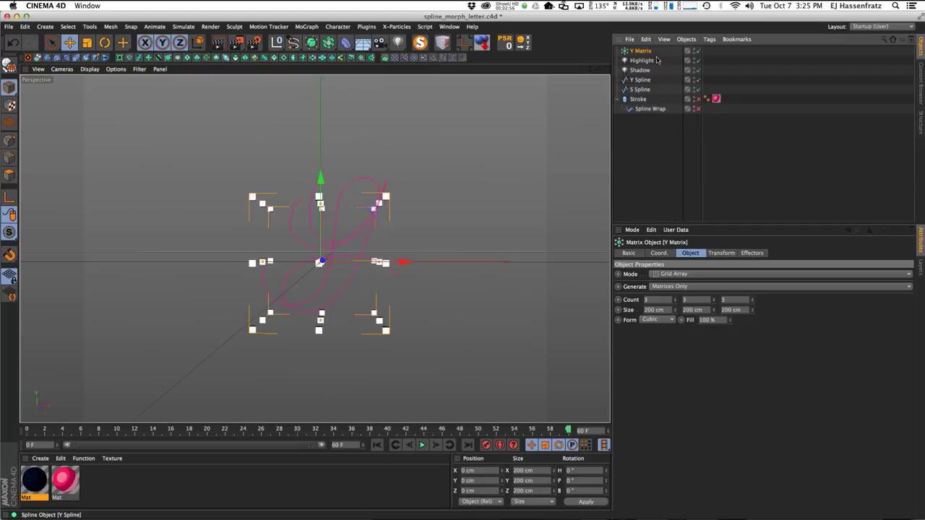
click(670, 274)
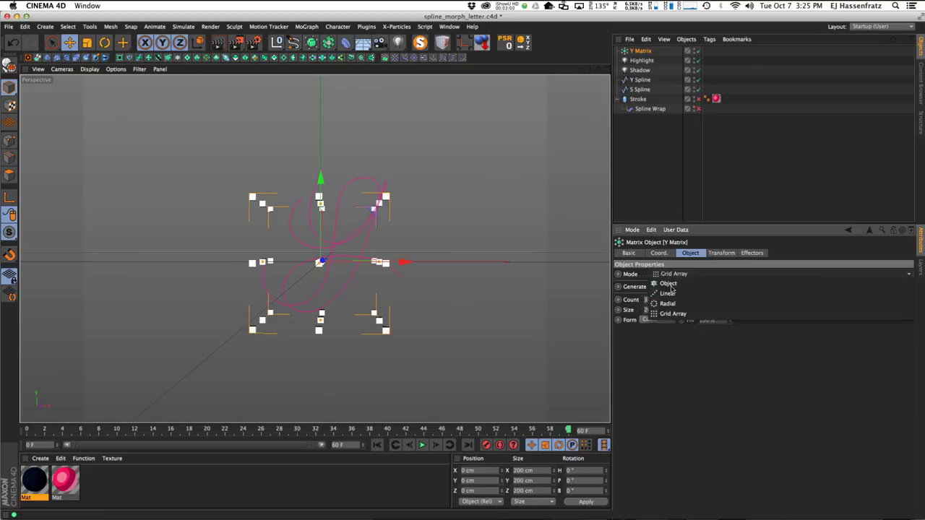
click(670, 285)
drag(646, 80, 676, 299)
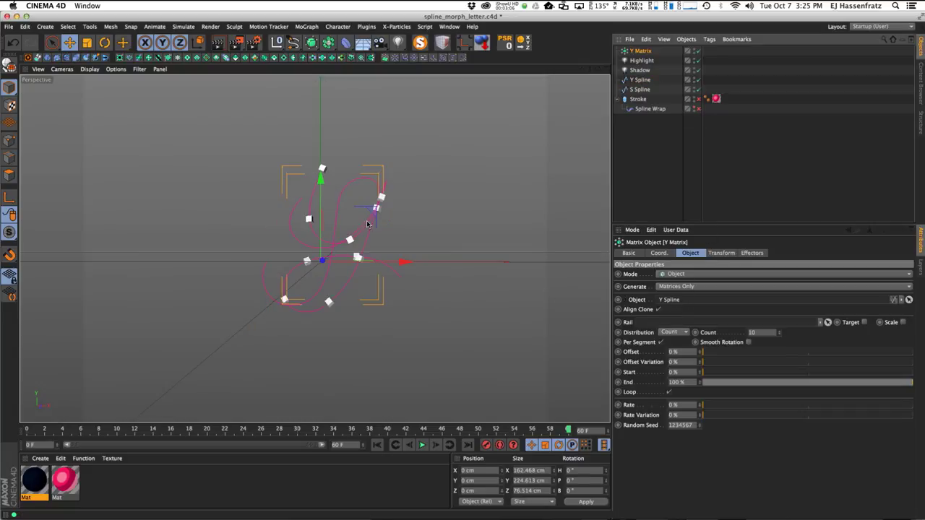
click(688, 88)
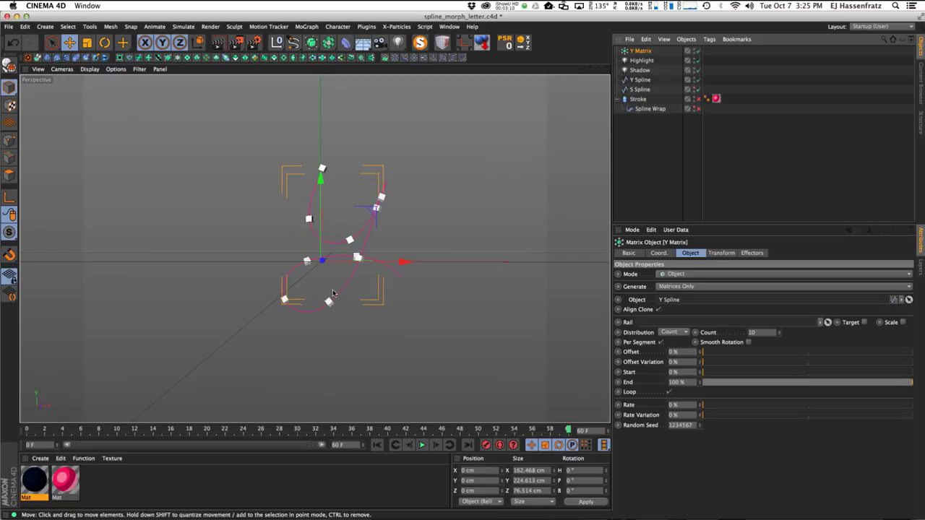
- Set the Y Matrix count to 30, turn Loop off, and enable Smooth Rotation
mouse_move(779, 332)
mouse_down()
mouse_move(782, 322)
mouse_move(775, 337)
mouse_up()
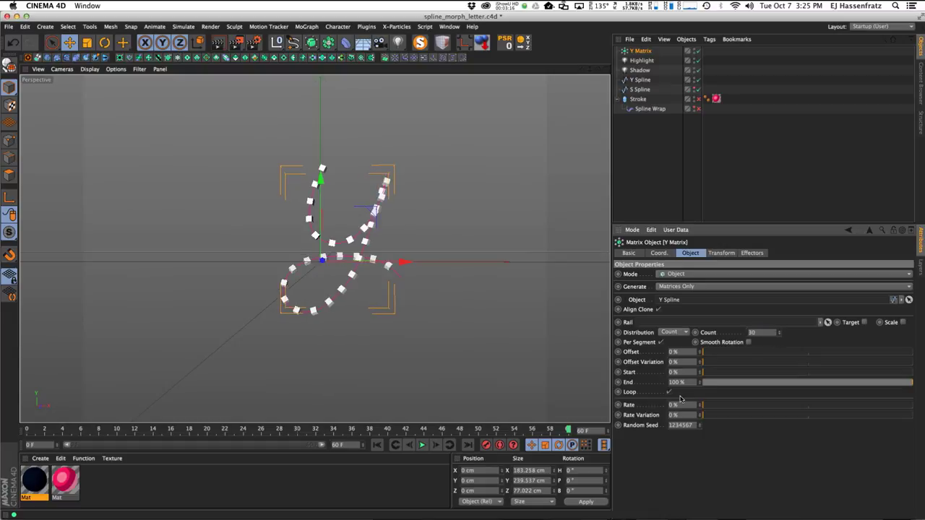
click(669, 392)
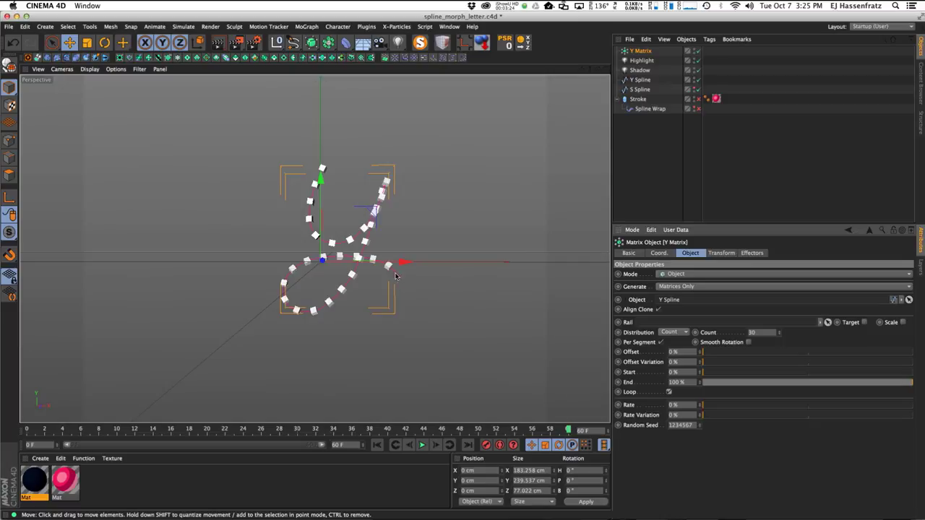
click(668, 393)
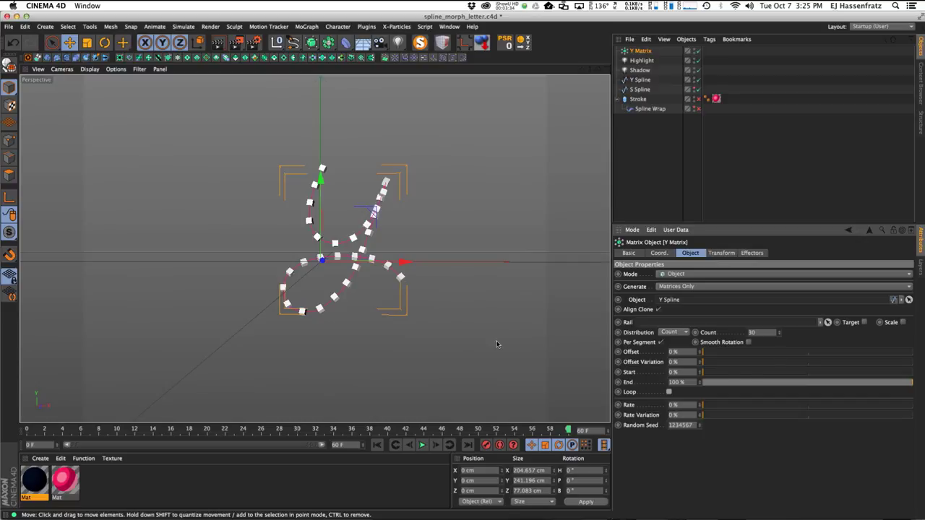
click(749, 343)
- Duplicate Y Matrix as 'S Matrix' and link it to the S Spline
ctrl+drag(641, 58, 641, 64)
double_click(646, 60)
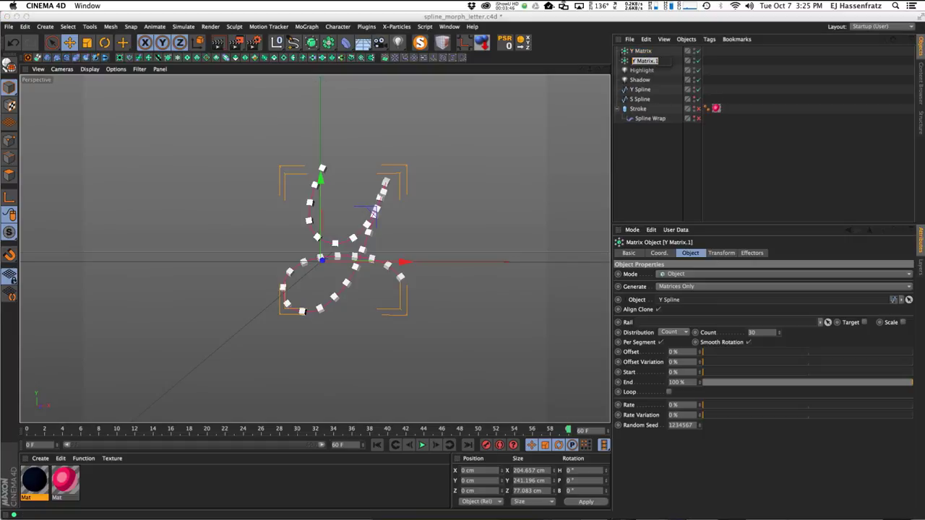
text(S)
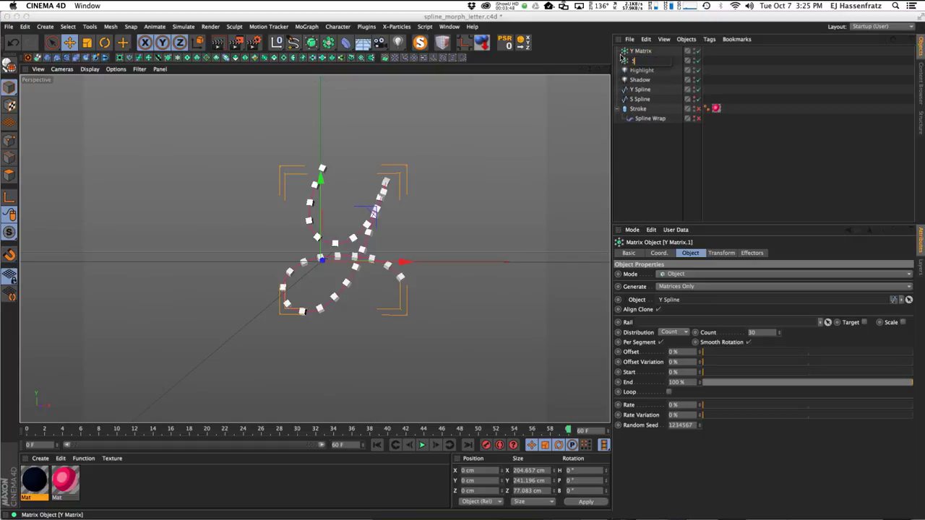
text( Matrix)
key(Return)
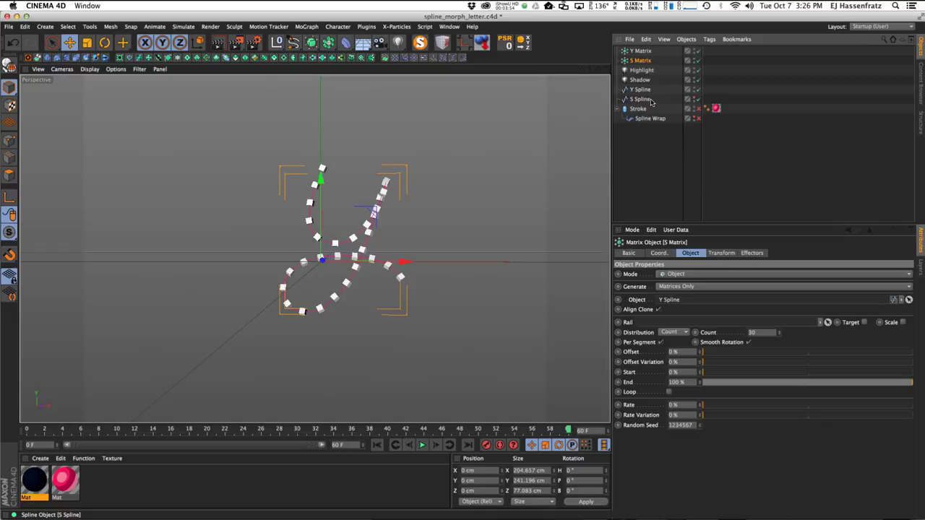
drag(642, 99, 673, 300)
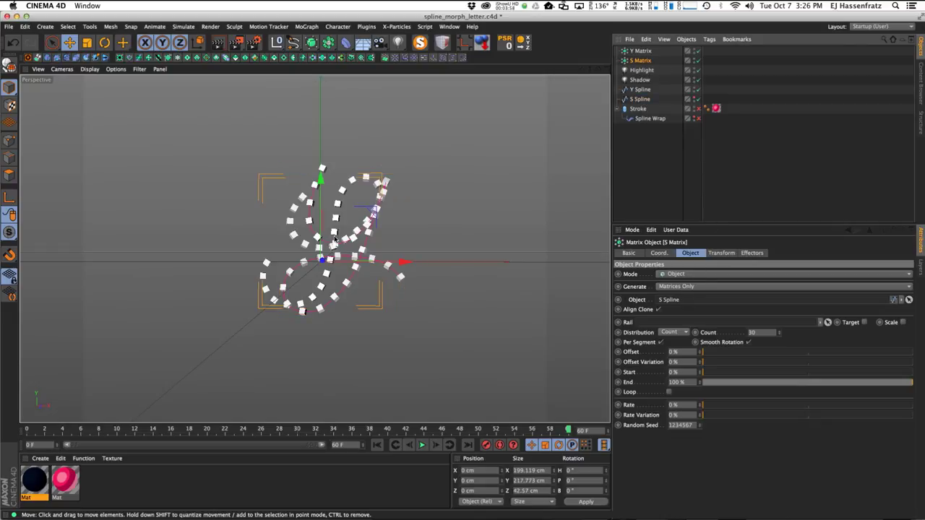
- Disable the S Matrix and hide the Y Spline so only Y points show
click(697, 51)
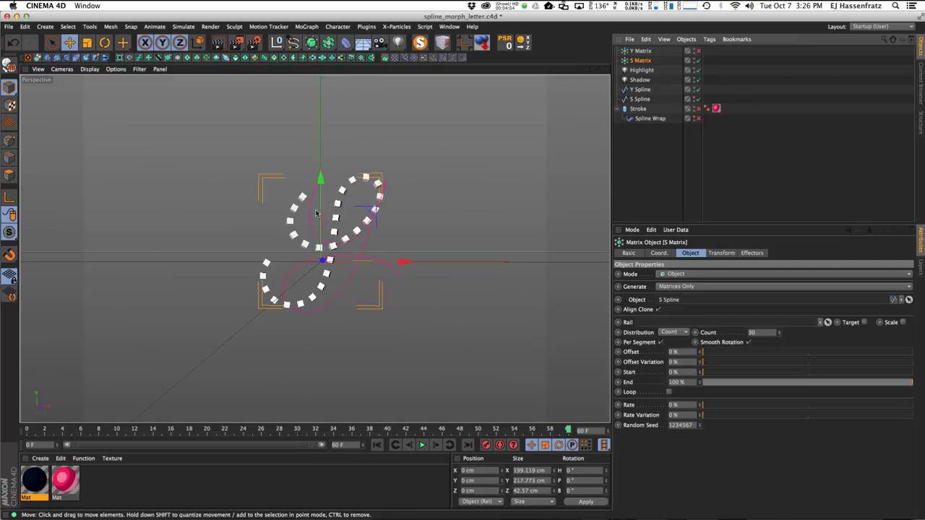
click(697, 51)
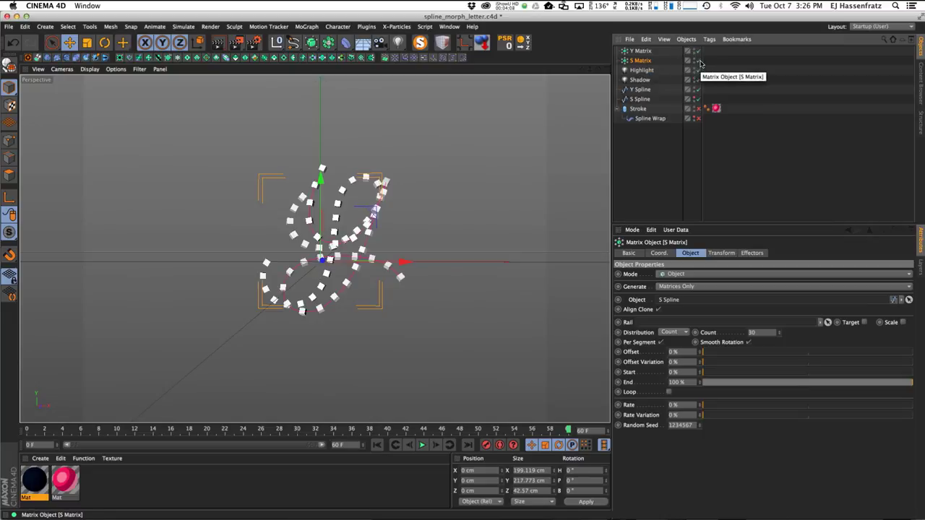
click(697, 61)
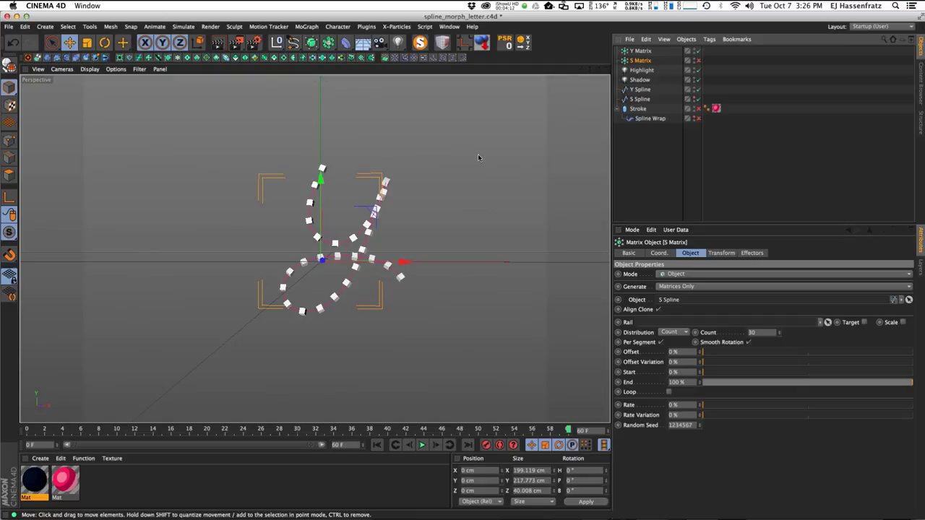
click(325, 269)
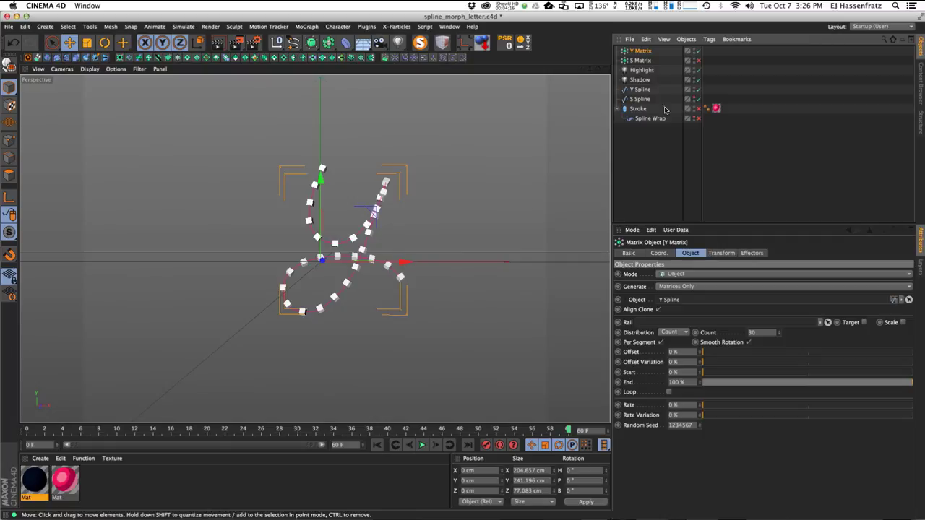
click(695, 88)
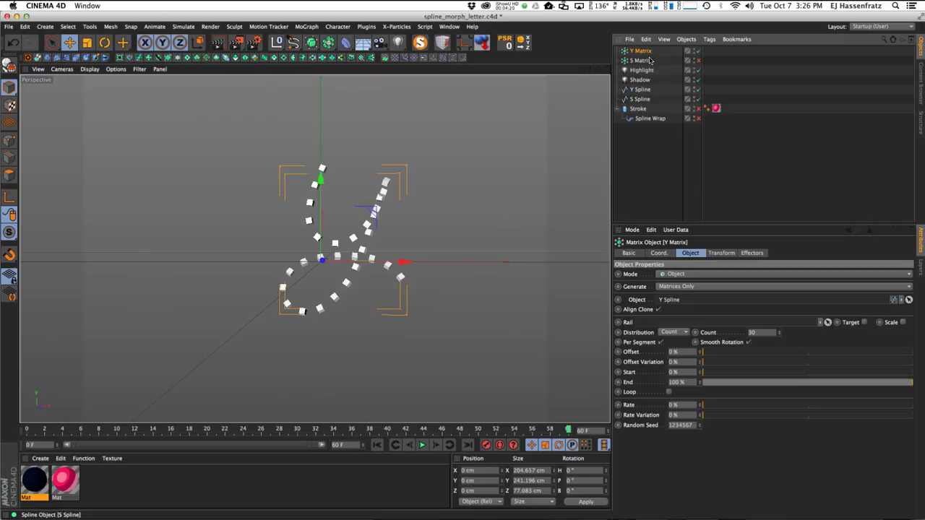
click(292, 27)
mouse_move(300, 28)
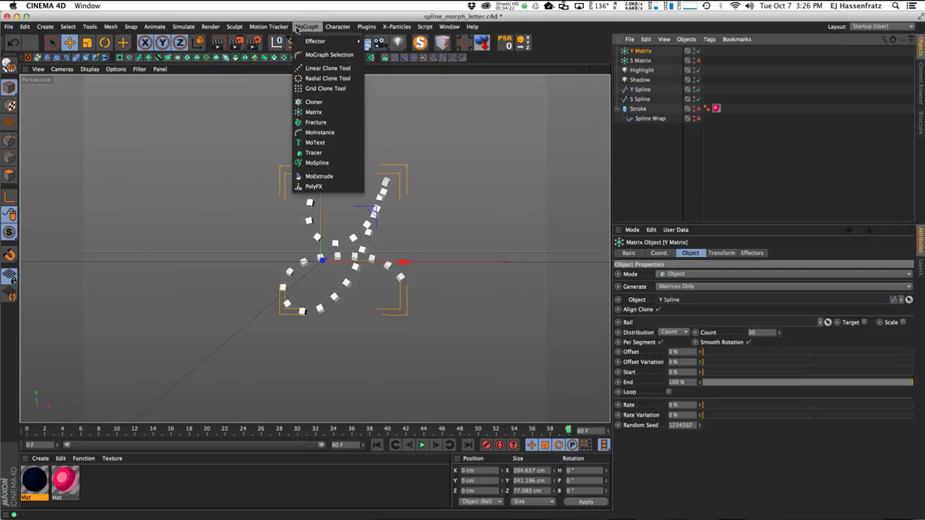
- Add a Tracer on the Y Matrix set to Connect All Objects, placed below S Spline
click(313, 153)
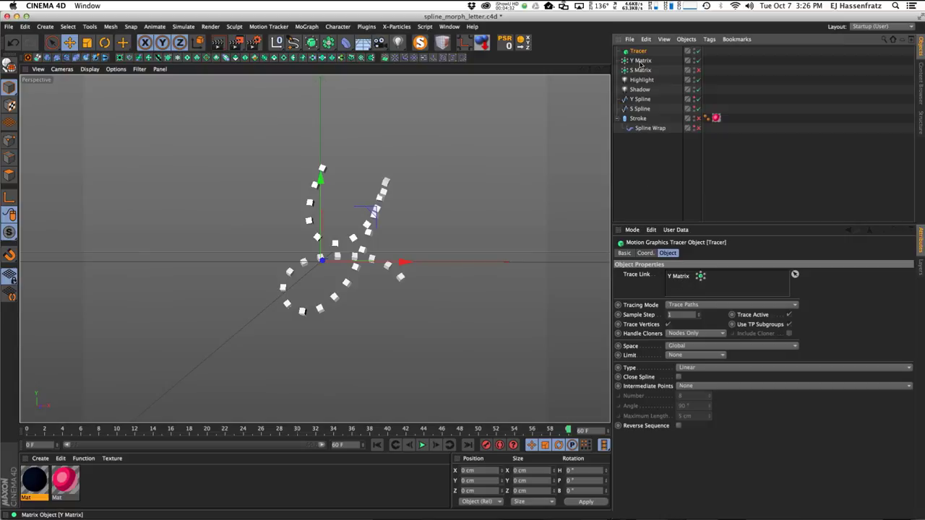
click(709, 305)
click(712, 317)
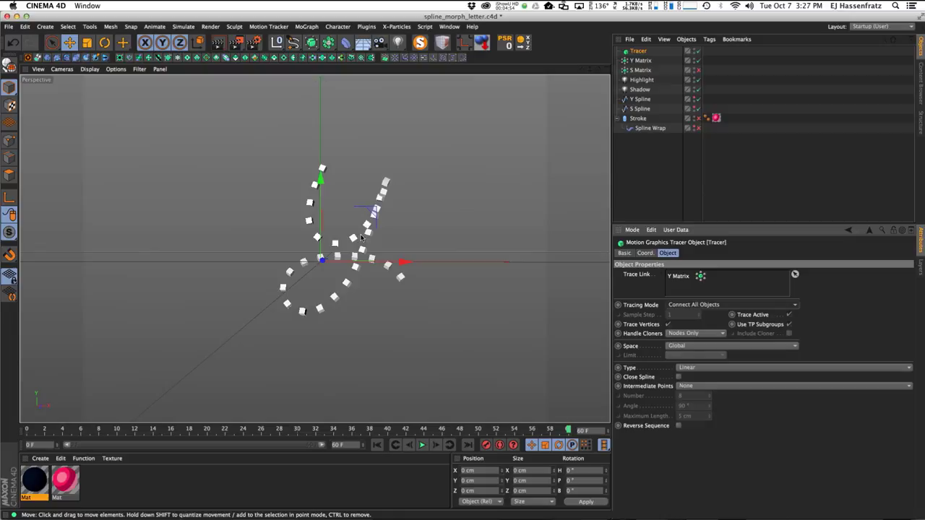
drag(636, 51, 639, 114)
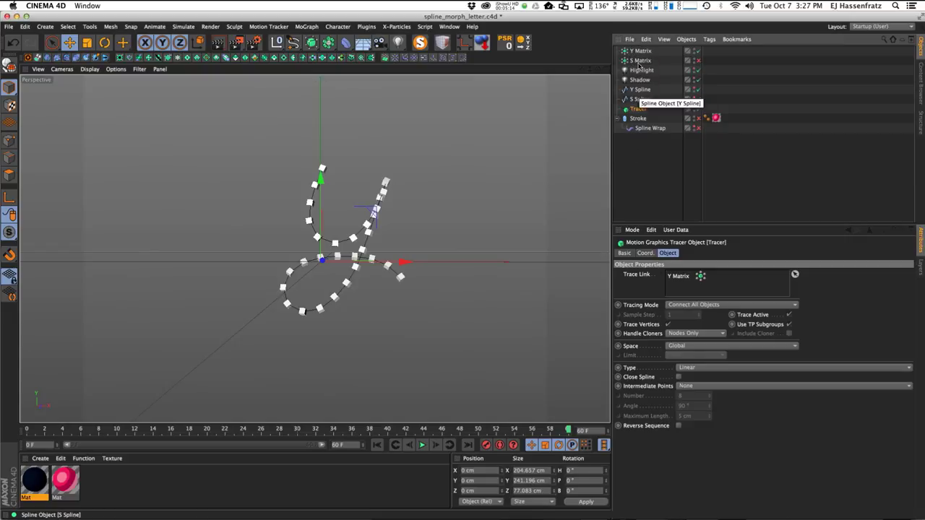
drag(635, 108, 633, 50)
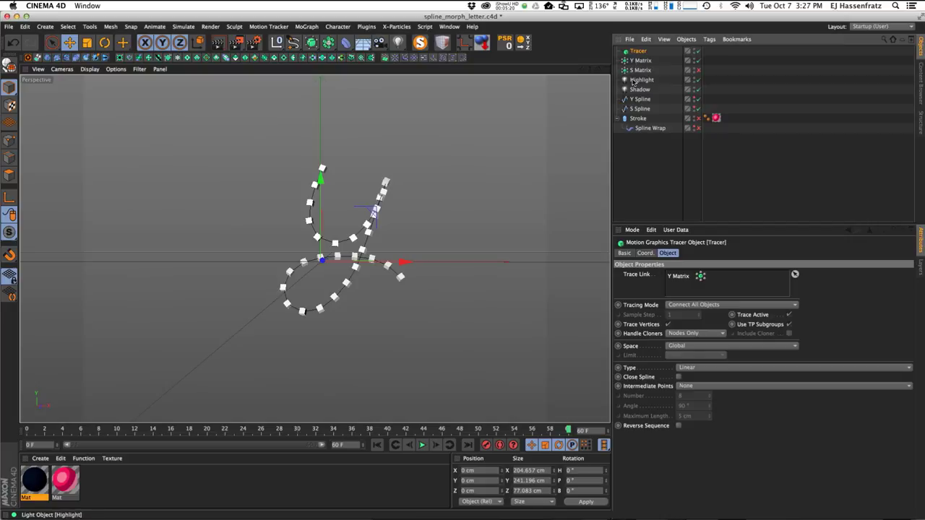
drag(636, 53, 645, 115)
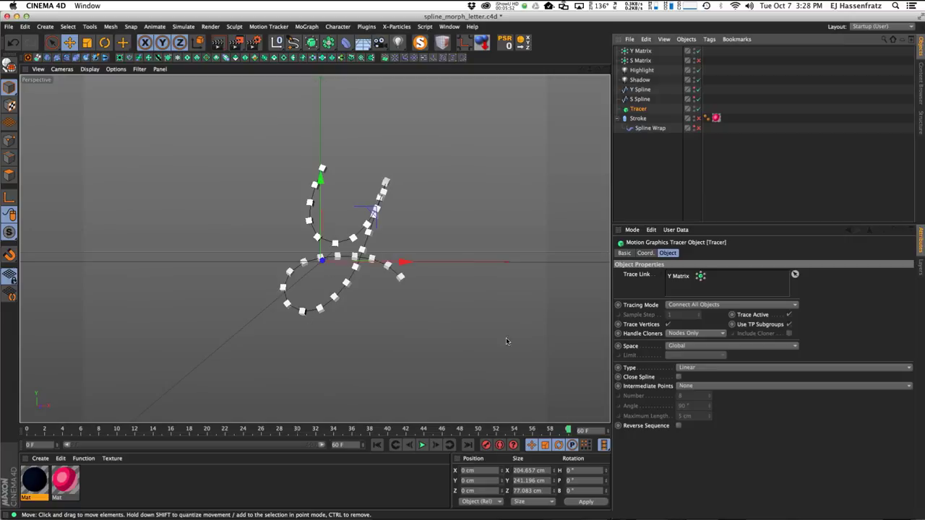
- Make the Tracer a B-Spline with Uniform intermediate points and Number raised to 8
click(705, 368)
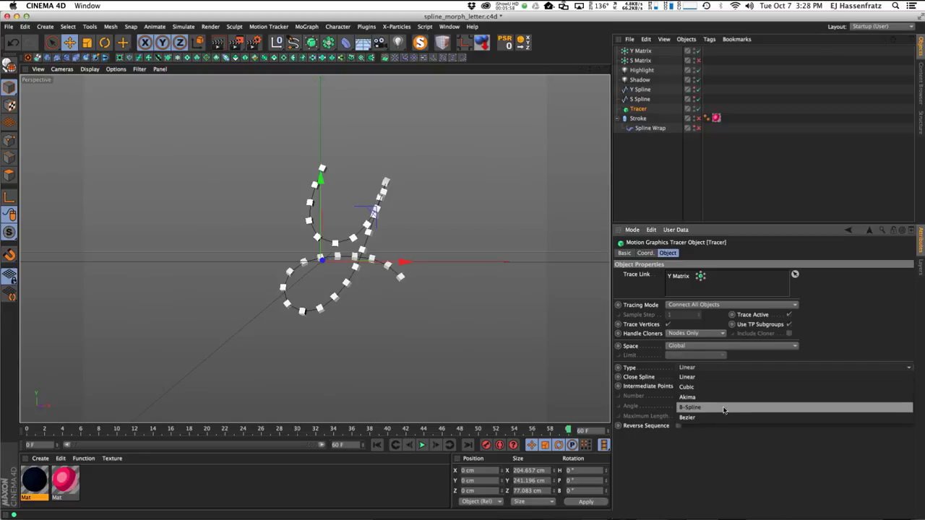
click(723, 409)
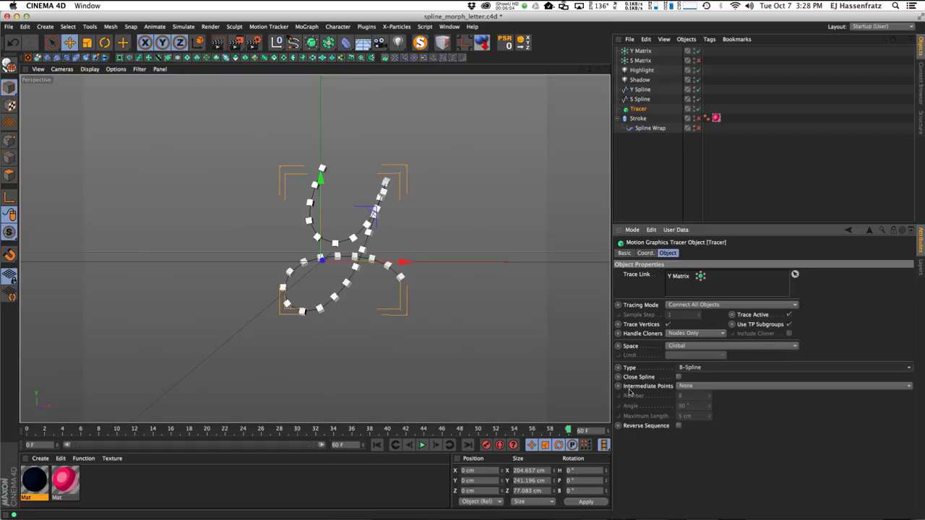
click(720, 389)
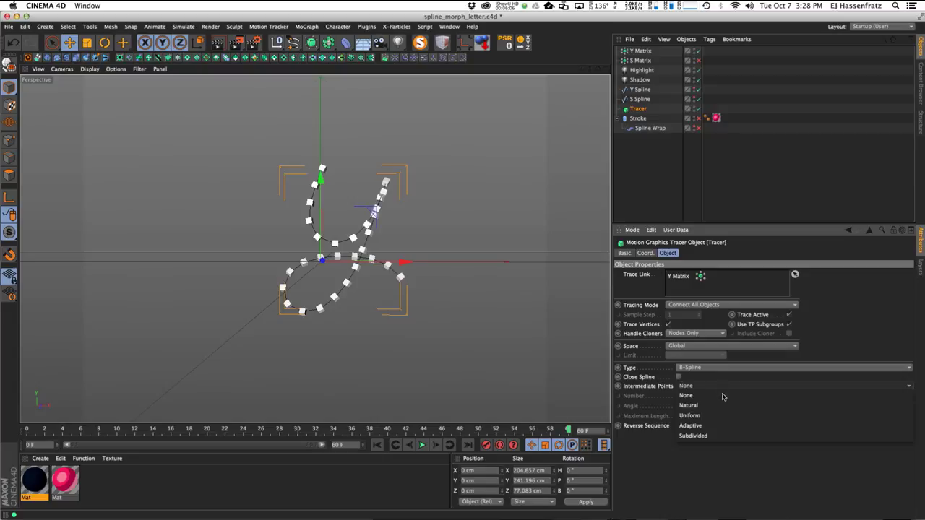
click(726, 416)
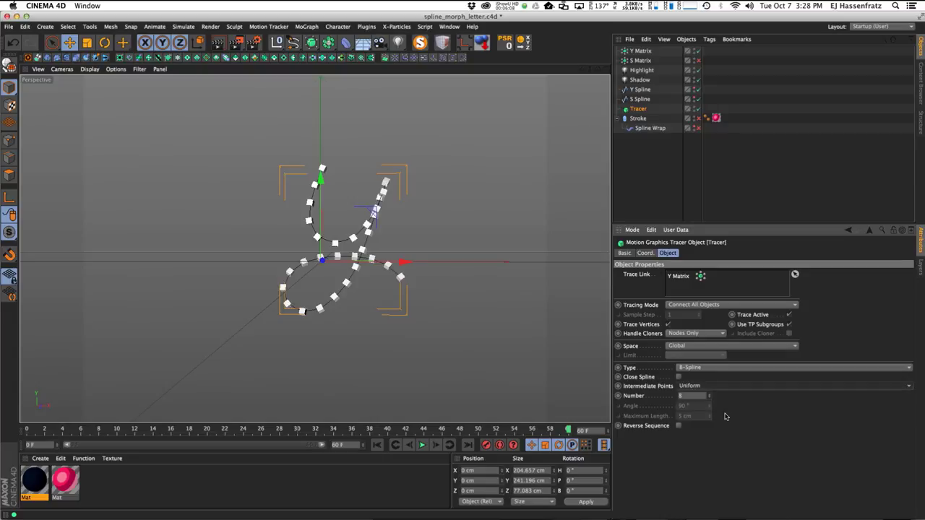
click(710, 394)
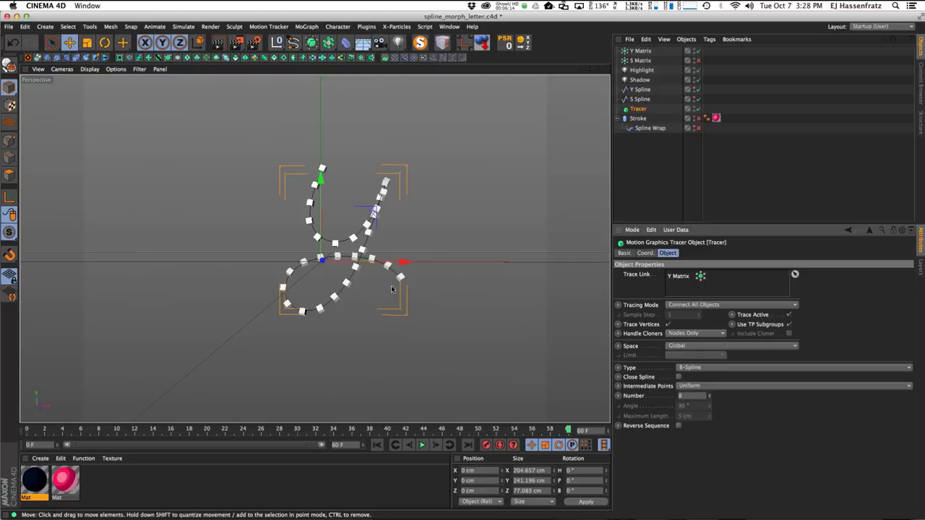
- Drop the Tracer into the Spline Wrap's Spline field so the tube bends into the y
click(655, 128)
click(638, 110)
drag(638, 110, 676, 278)
click(650, 128)
click(696, 121)
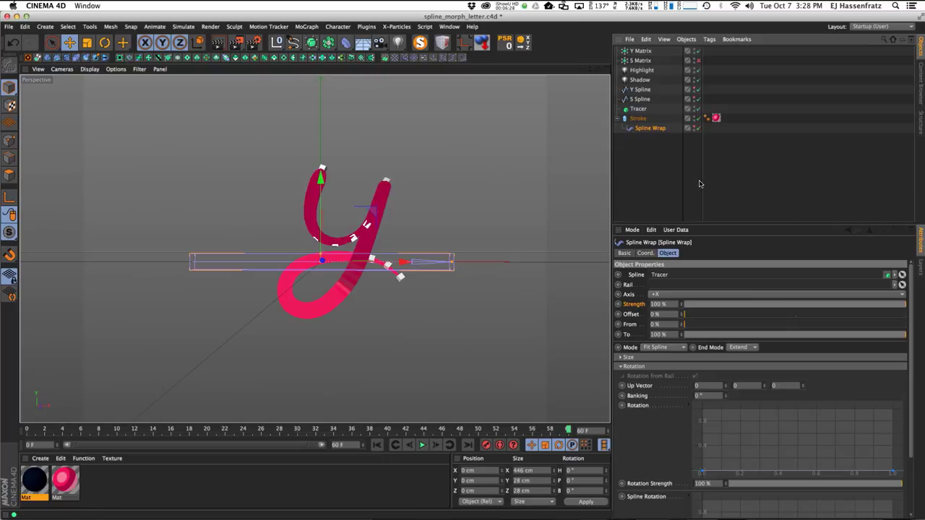
- Review the Tracer and Y Matrix settings, briefly showing then hiding the S Matrix points
click(639, 108)
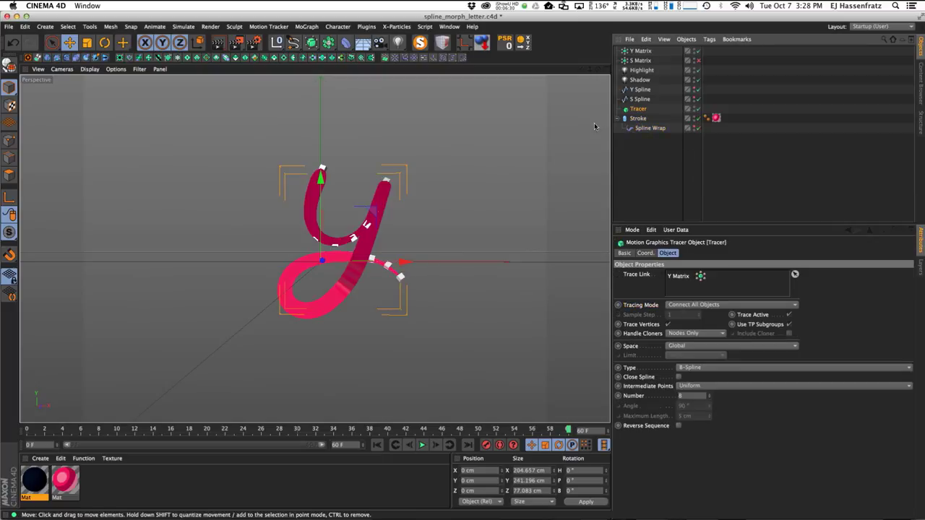
click(636, 52)
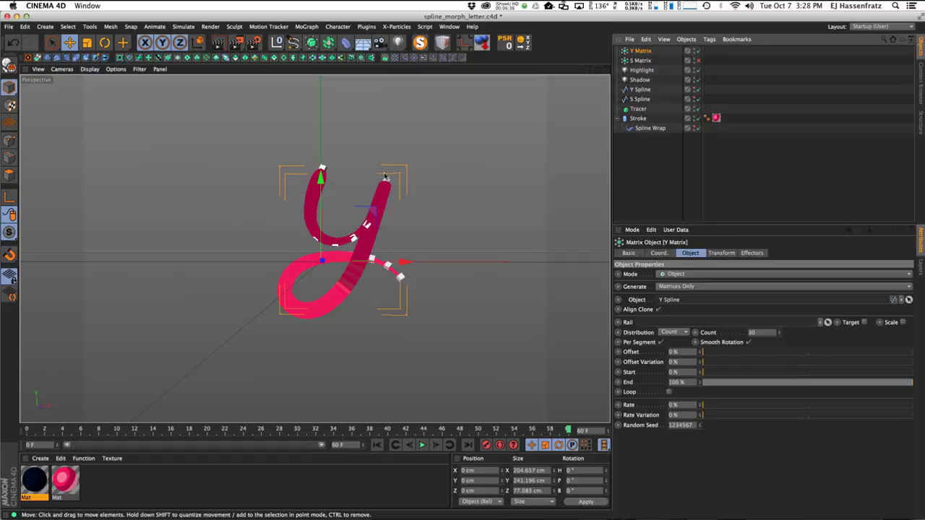
click(632, 109)
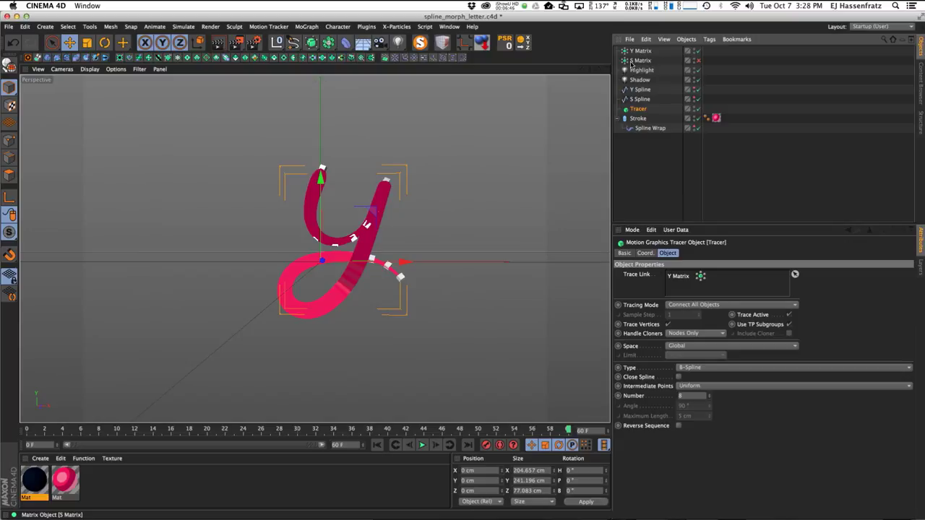
click(698, 60)
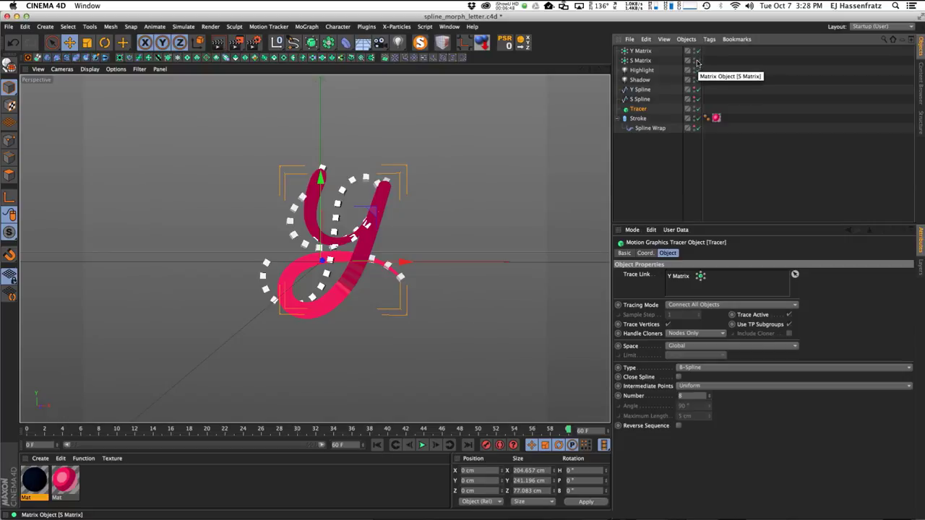
click(698, 61)
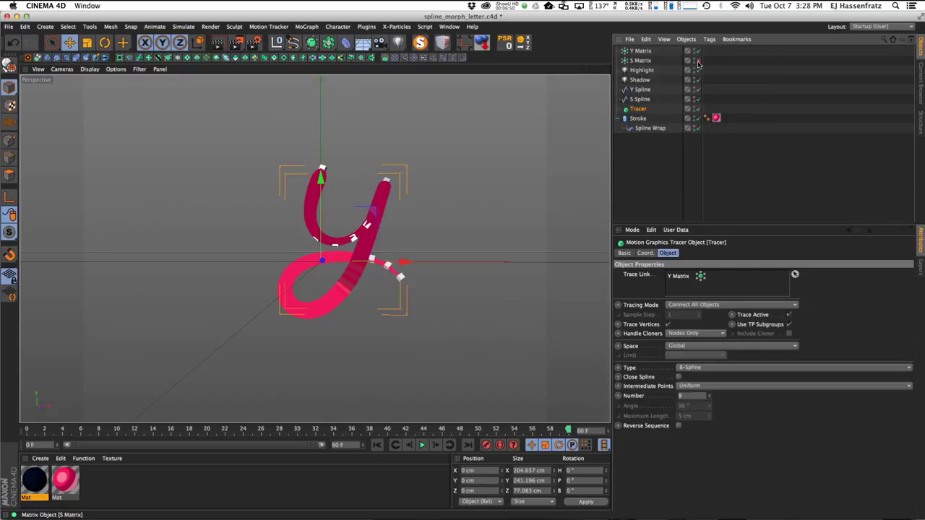
click(641, 51)
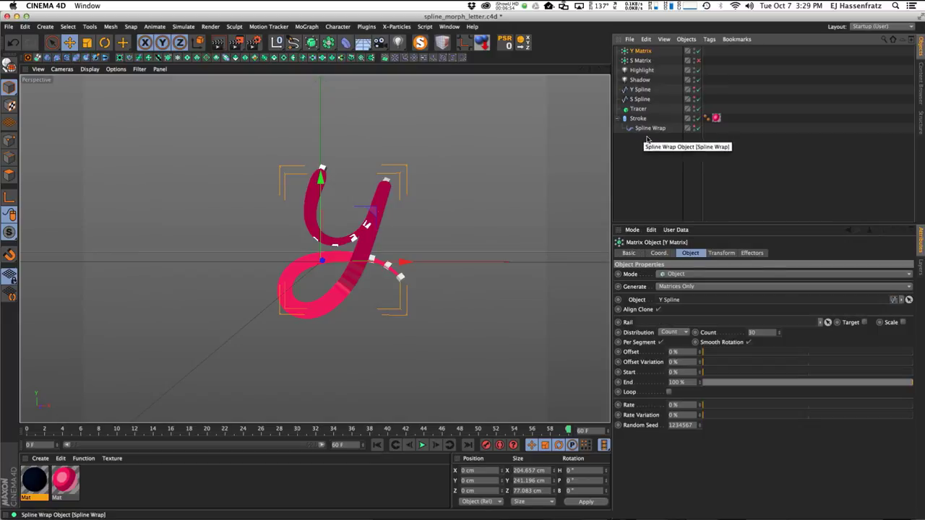
- Add an Inheritance effector from MoGraph > Effector with the Y Matrix selected
click(307, 27)
mouse_move(308, 45)
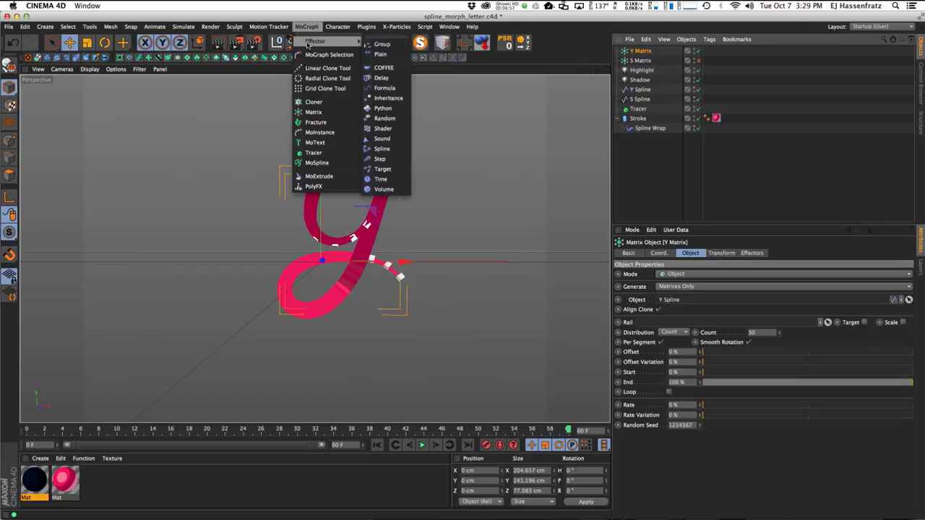
click(389, 98)
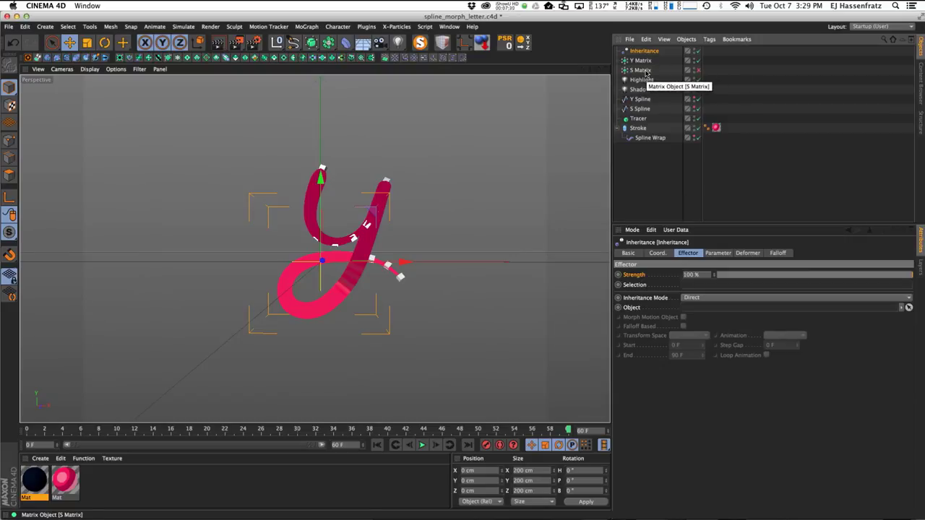
- Confirm Inheritance is listed in the Y Matrix's Effectors tab, then select the effector
click(640, 60)
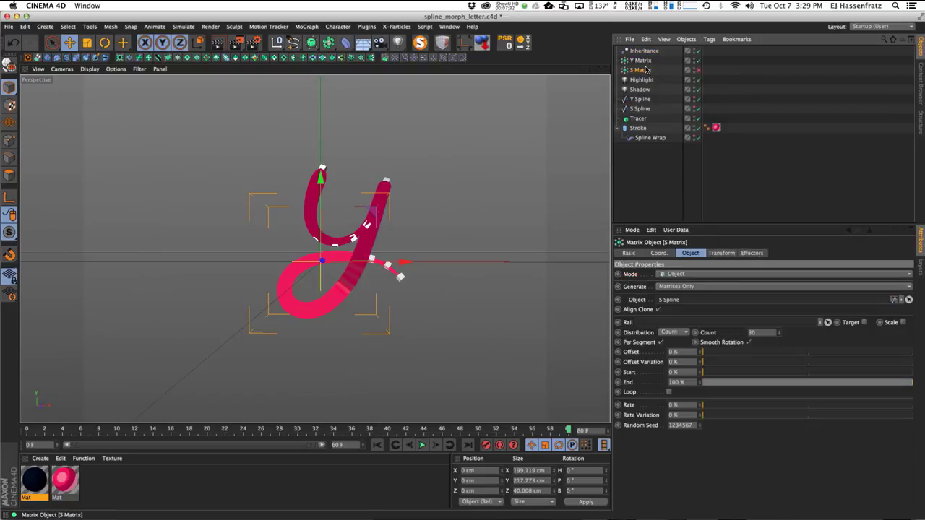
click(752, 253)
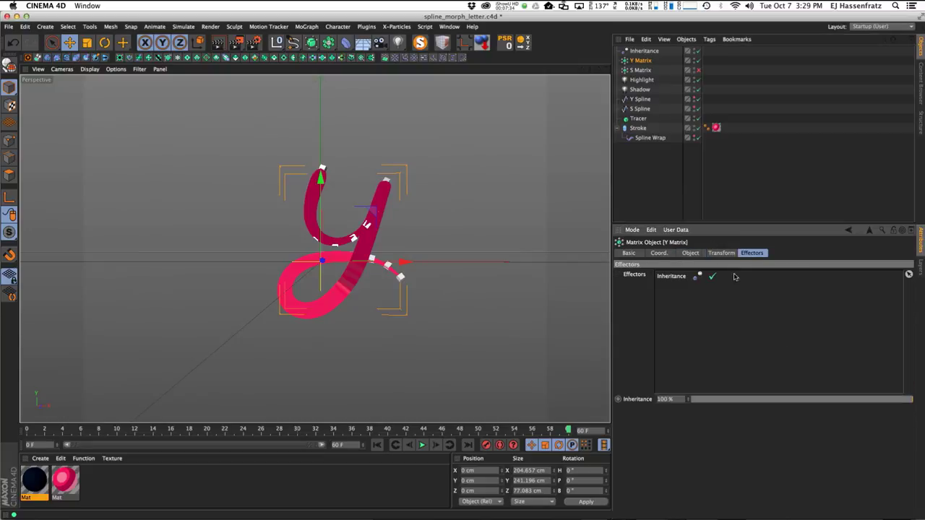
click(644, 52)
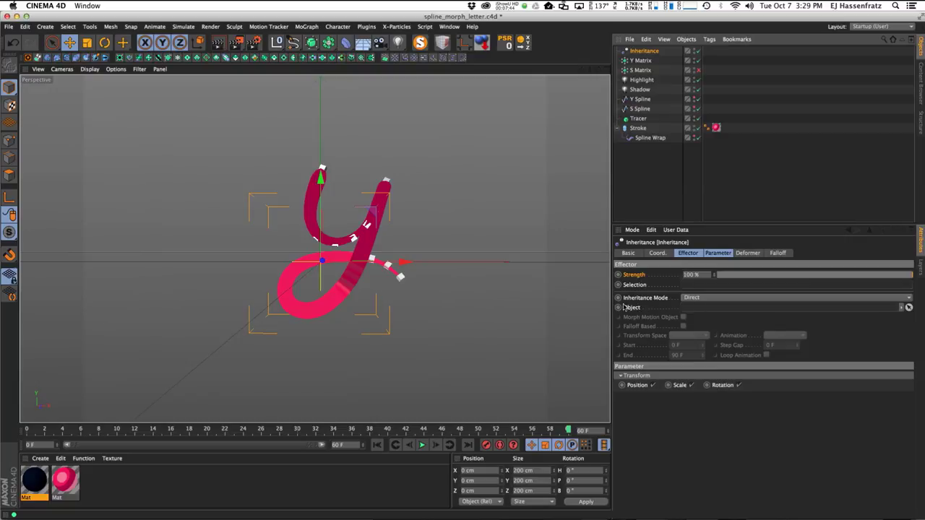
- Keep the Inheritance mode at Direct and turn off Scale inheritance
click(690, 298)
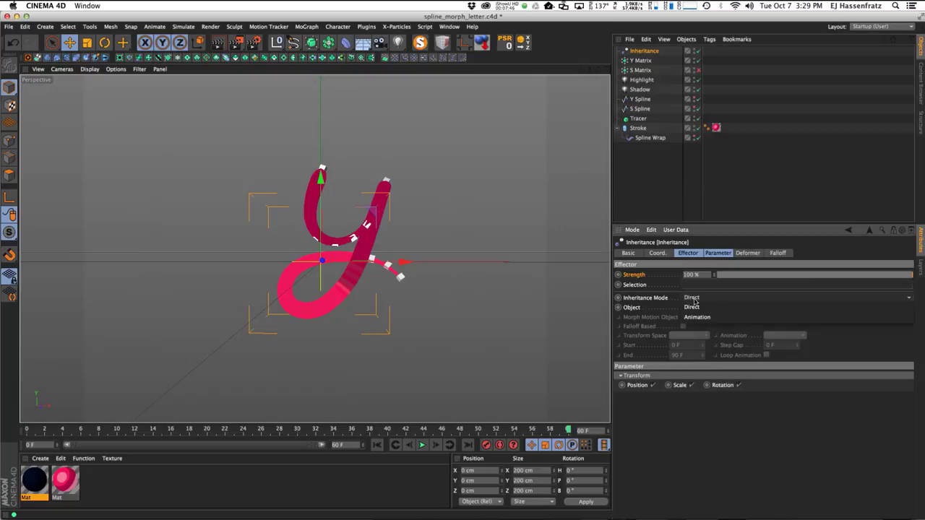
click(752, 309)
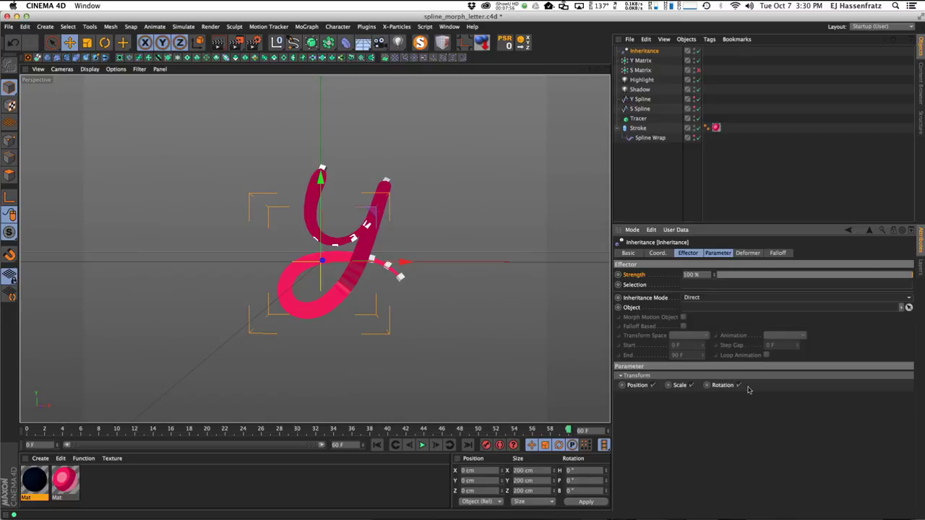
click(701, 300)
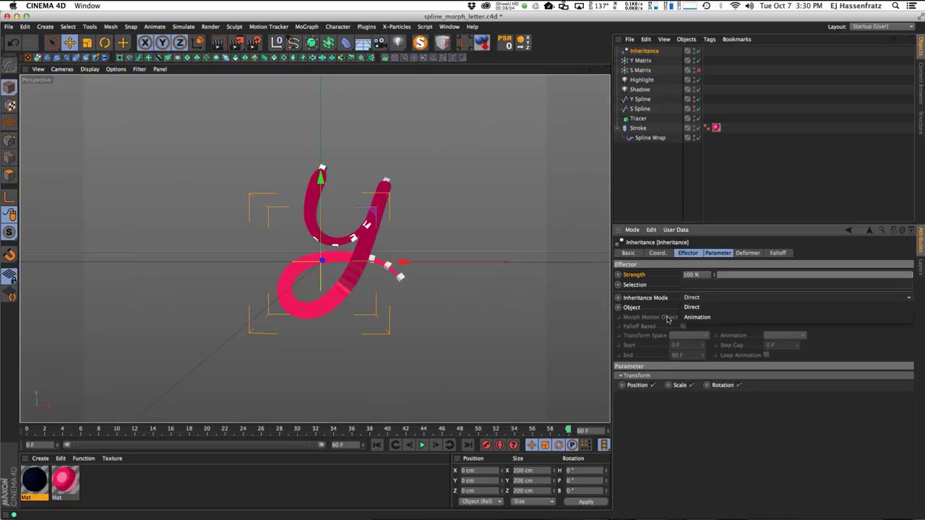
click(731, 307)
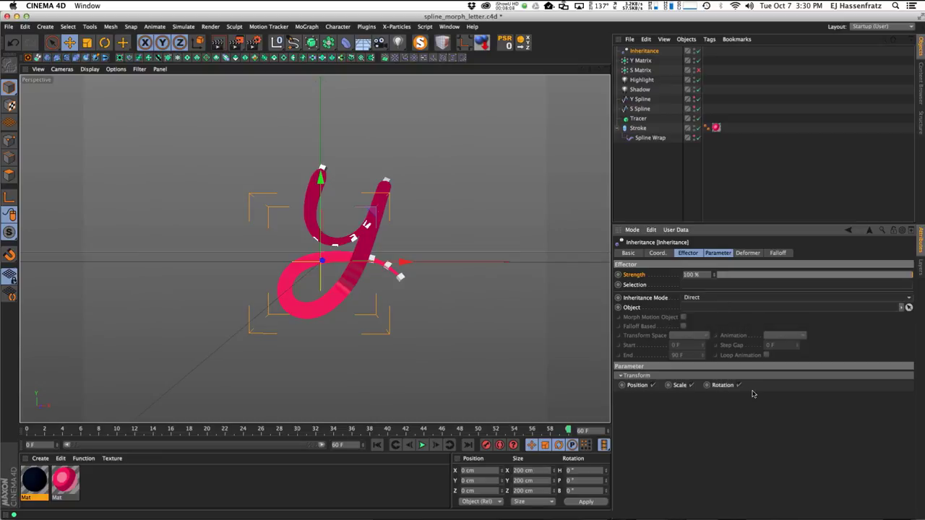
click(693, 386)
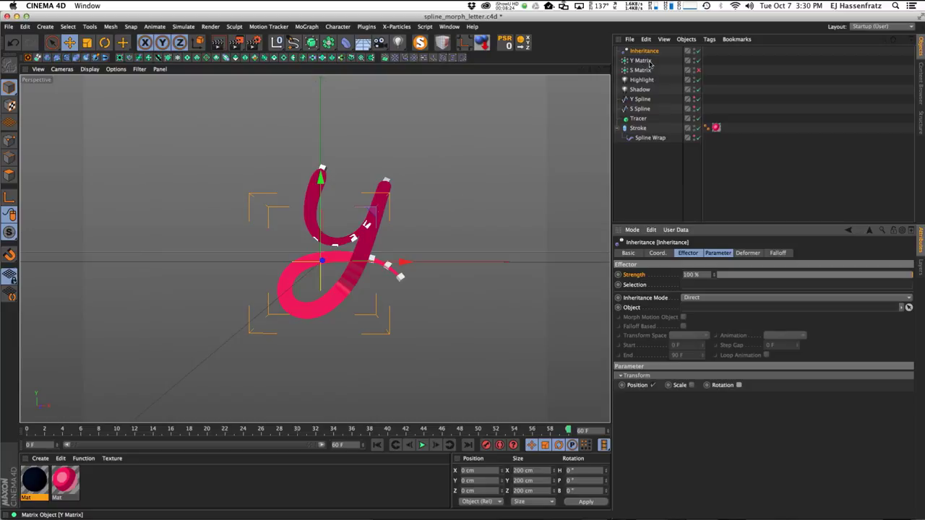
- Set S Matrix as the Inheritance source object and compare the Y and S Matrix coordinates
drag(639, 73, 715, 308)
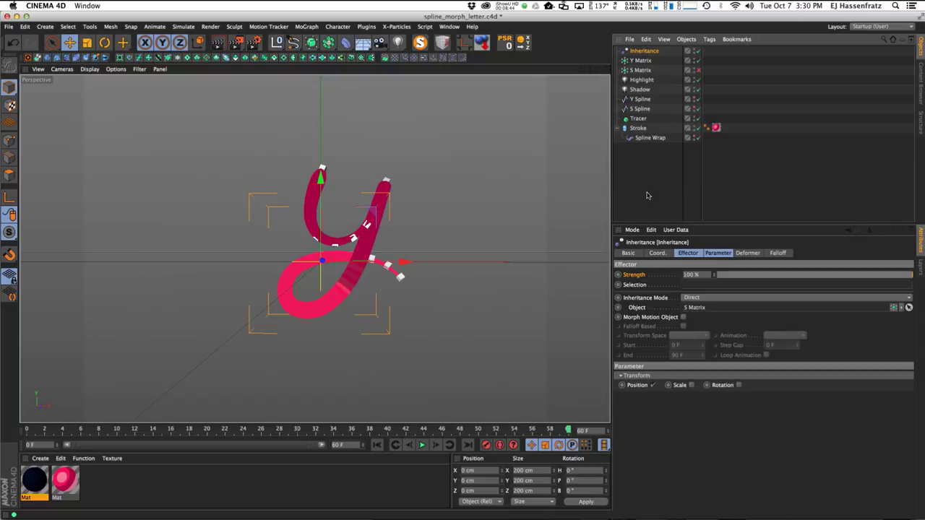
click(640, 60)
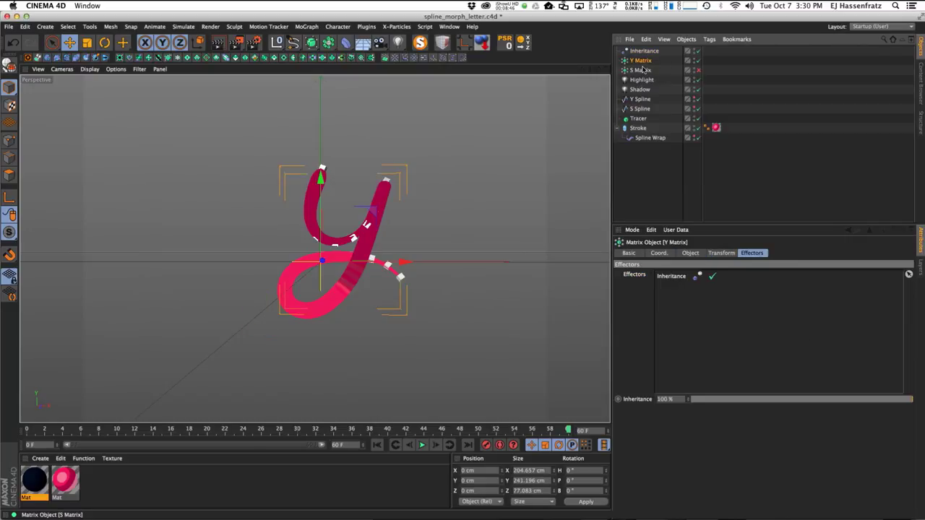
click(642, 70)
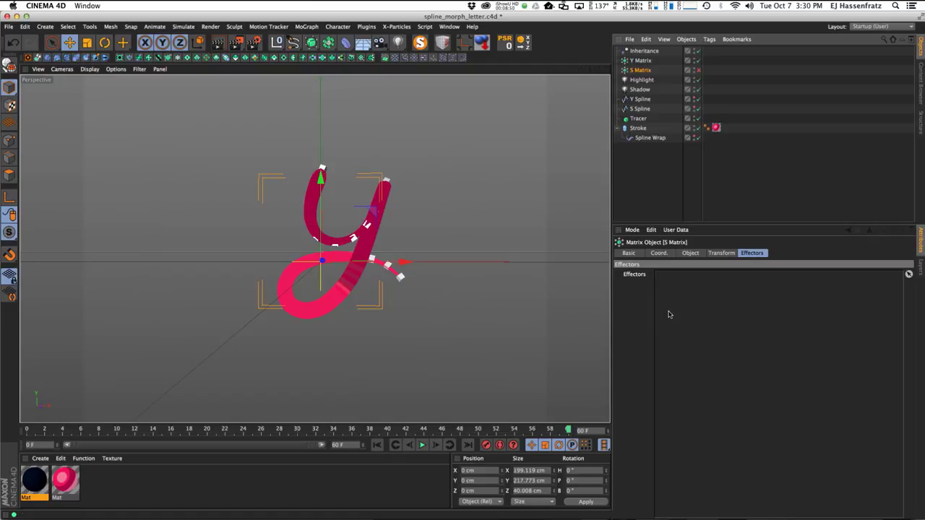
click(659, 254)
click(641, 62)
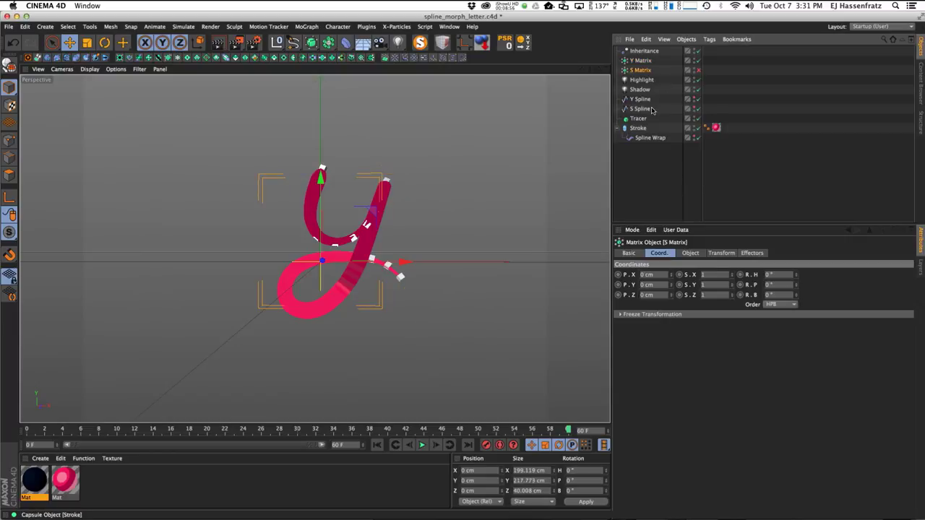
- Select the Inheritance effector so the Y points morph toward the S Matrix
click(641, 79)
click(641, 70)
click(640, 61)
click(642, 51)
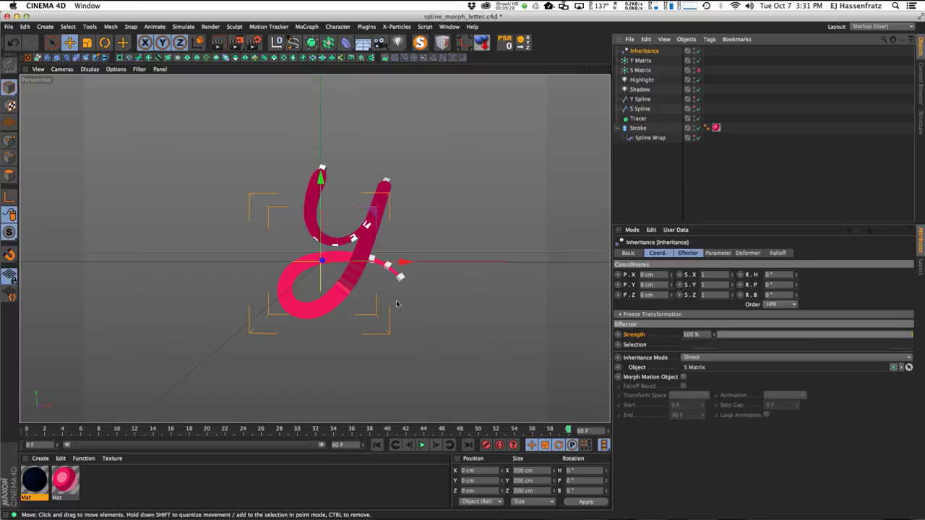
click(683, 378)
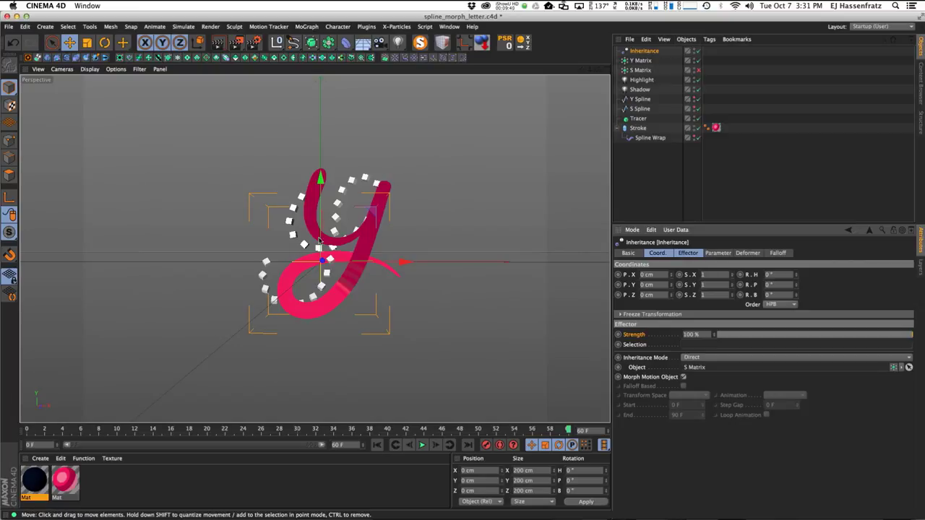
- Rewind to frame 0 and sweep Inheritance Strength between 0% and 100% to preview the morph
click(638, 118)
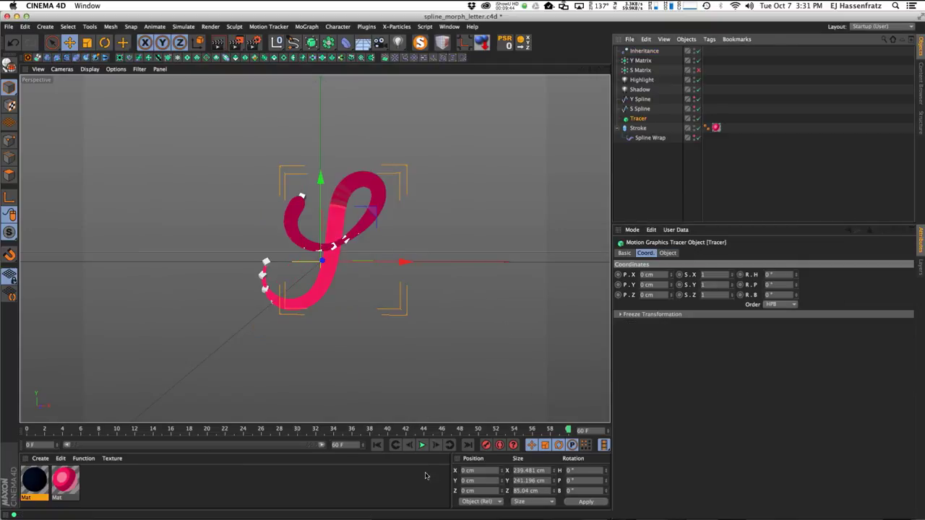
drag(509, 432, 27, 430)
click(645, 50)
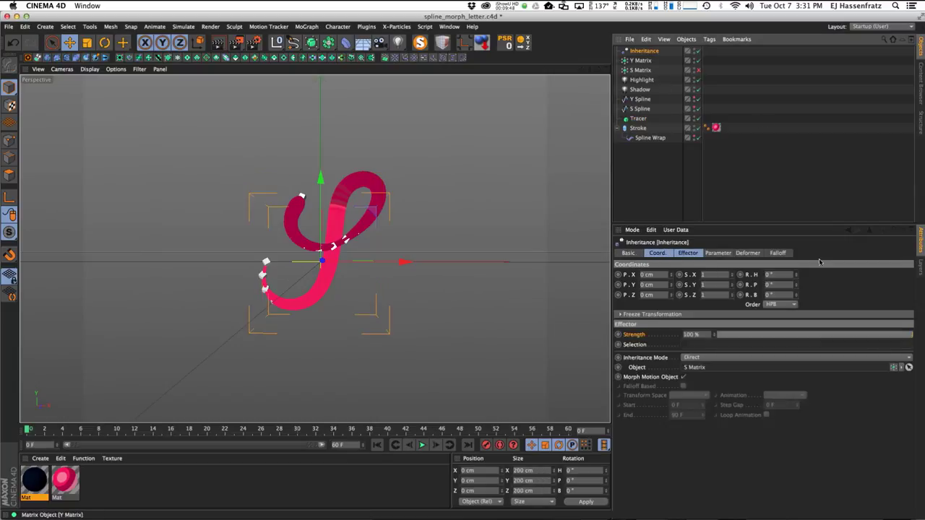
drag(889, 337, 912, 337)
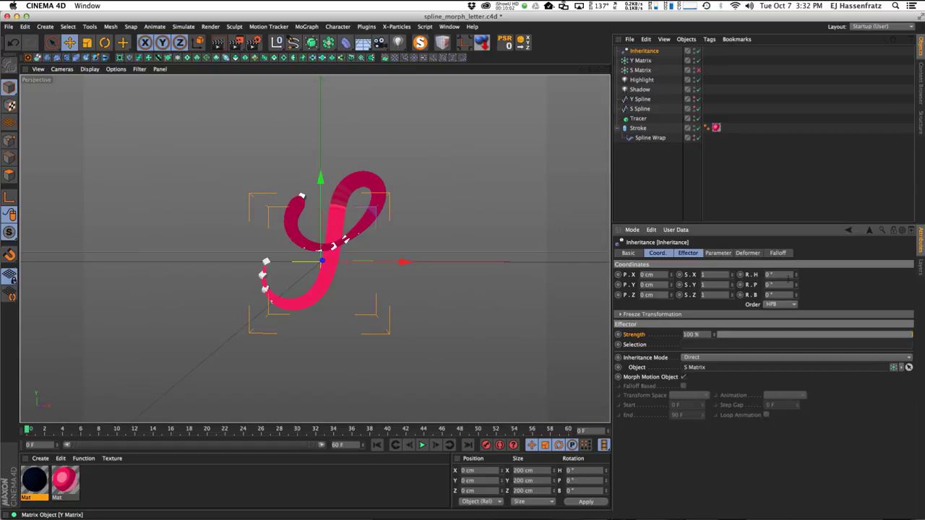
mouse_move(903, 338)
mouse_down()
mouse_move(764, 338)
mouse_move(913, 338)
mouse_move(726, 335)
mouse_move(912, 336)
mouse_up()
drag(842, 340, 656, 356)
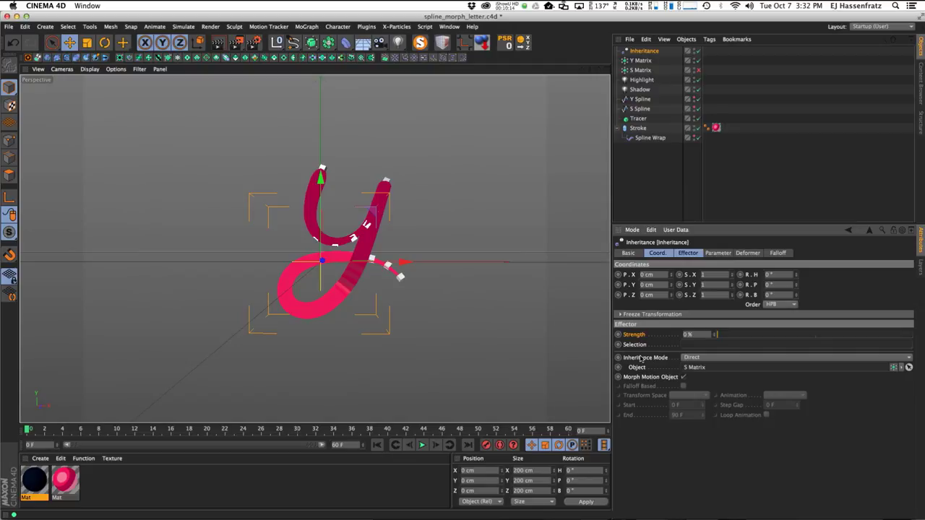
drag(721, 337, 924, 342)
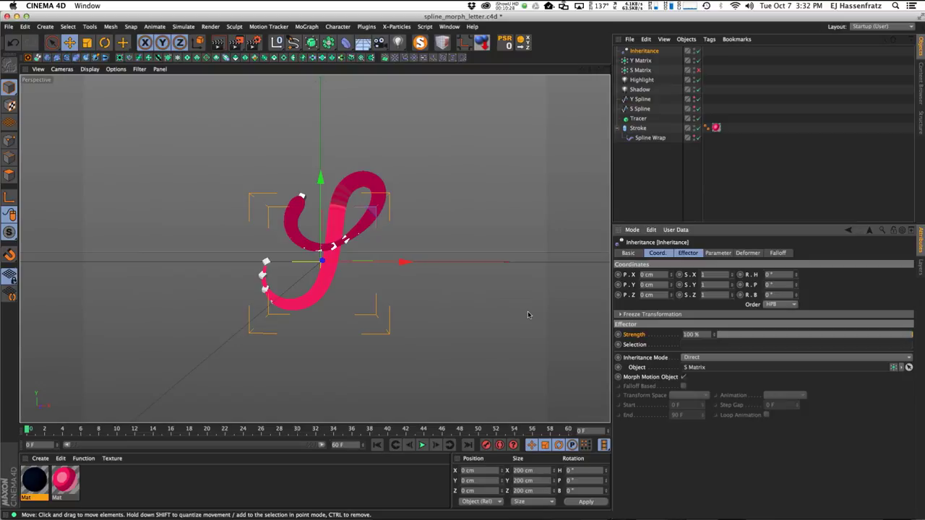
mouse_move(876, 336)
mouse_down()
mouse_move(810, 337)
mouse_move(912, 336)
mouse_move(723, 337)
mouse_move(885, 338)
mouse_up()
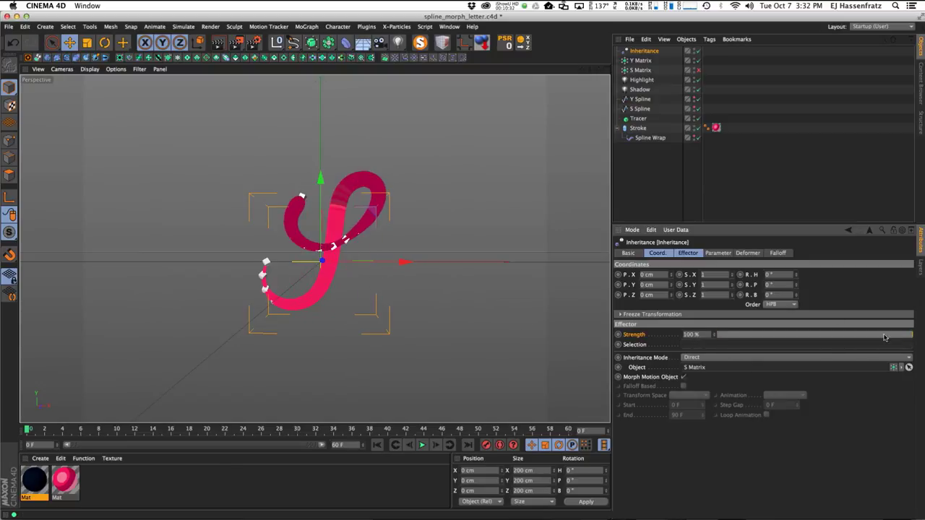
- Give Inheritance a Linear falloff oriented +X, moved left of the letter to show the y
click(777, 253)
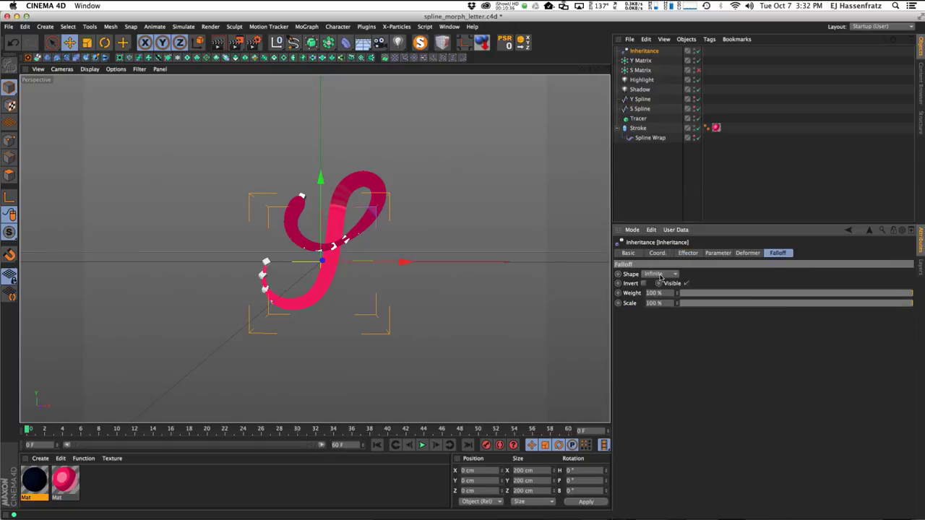
click(661, 274)
click(658, 343)
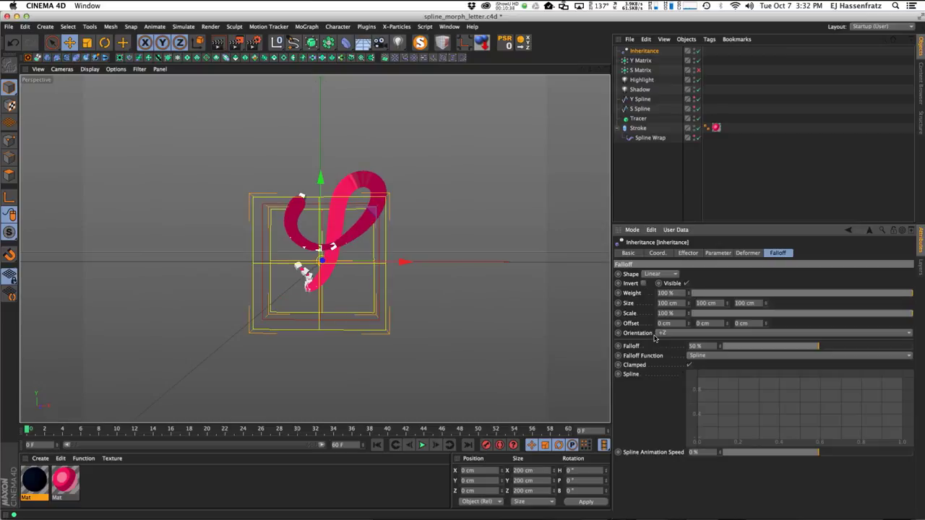
click(662, 334)
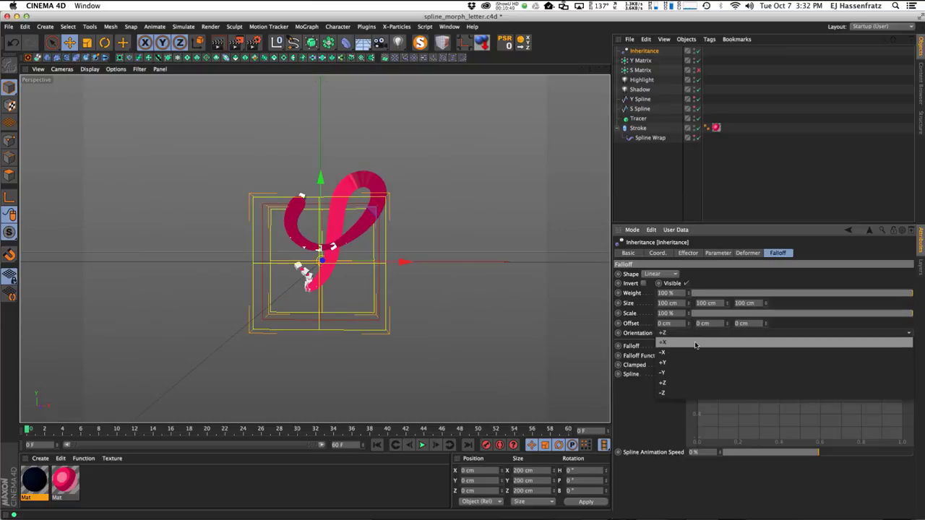
click(672, 344)
drag(368, 262, 205, 287)
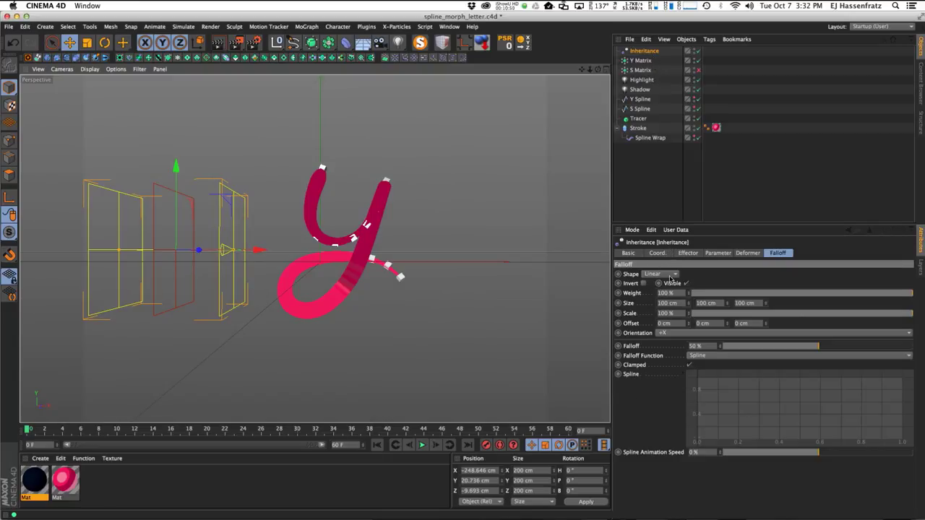
- Keyframe the falloff's P.X at frame 0 and again at frame 20 after moving it right
click(658, 256)
click(618, 274)
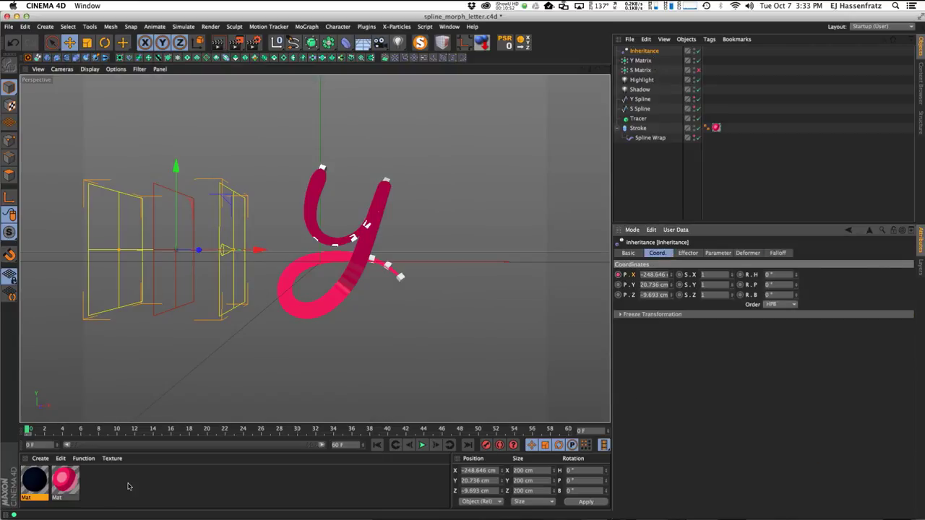
click(207, 432)
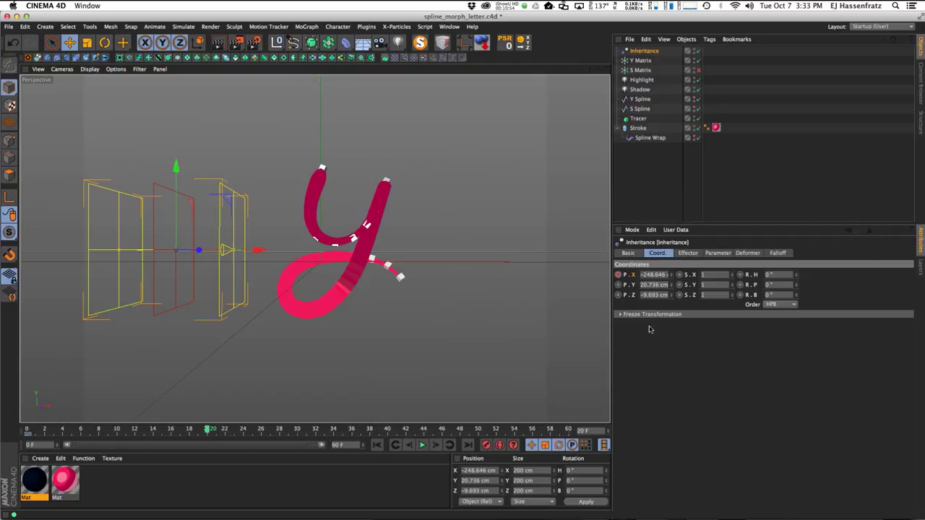
drag(260, 250, 591, 370)
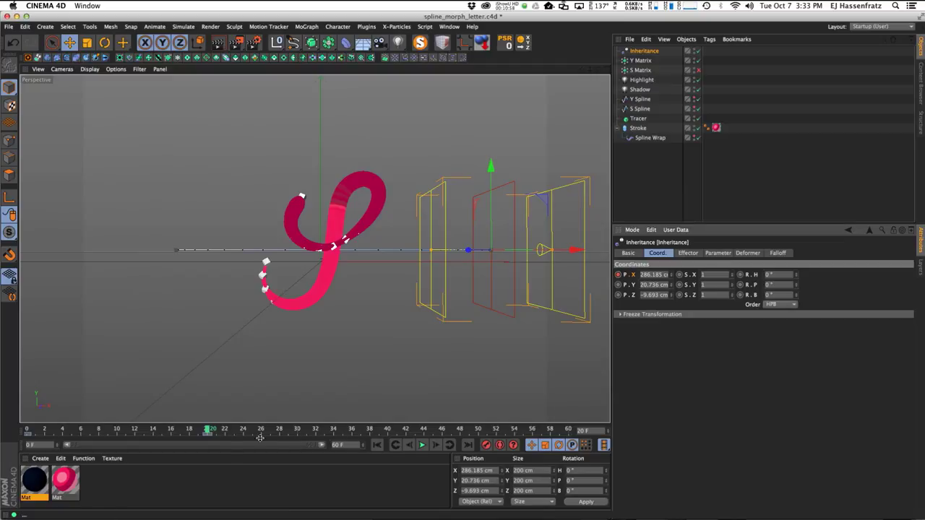
key(F9)
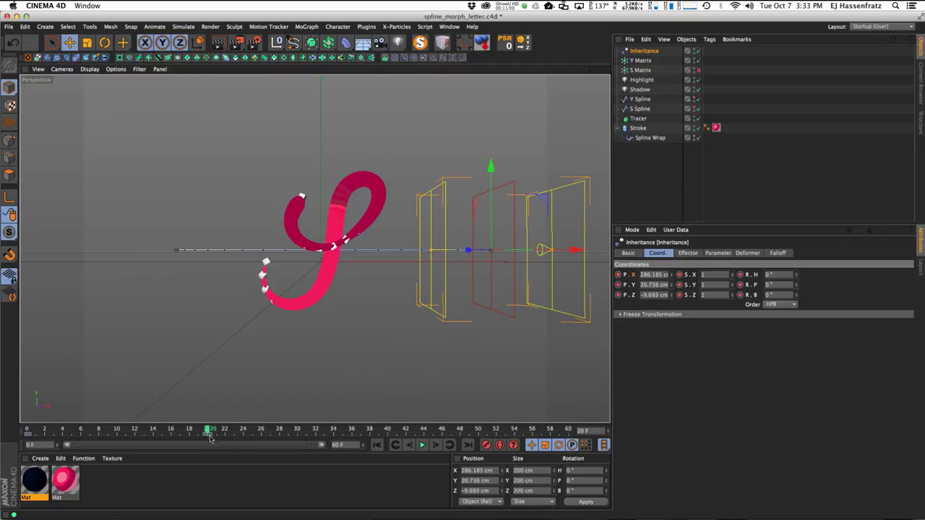
- Retime the keys, moving the frame 20 key to 35 and the frame 0 key to about 50
click(207, 434)
drag(262, 436, 349, 436)
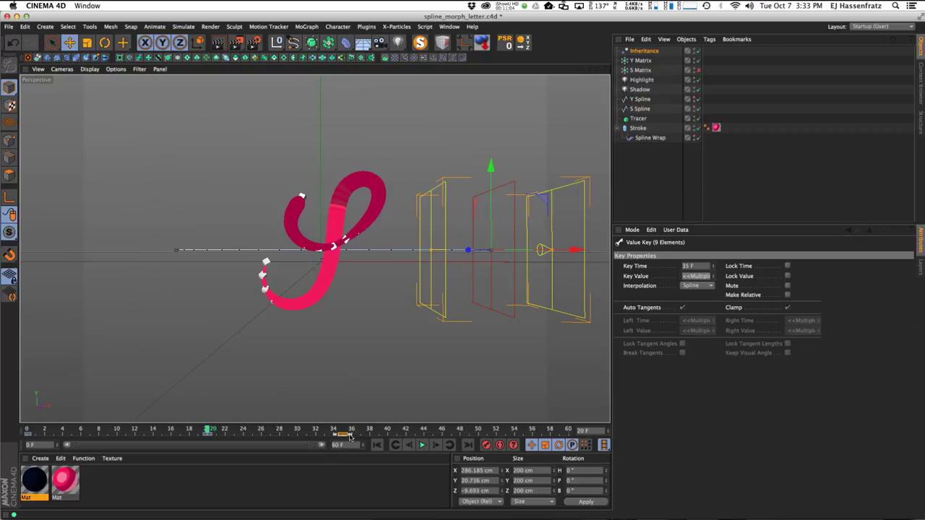
click(29, 436)
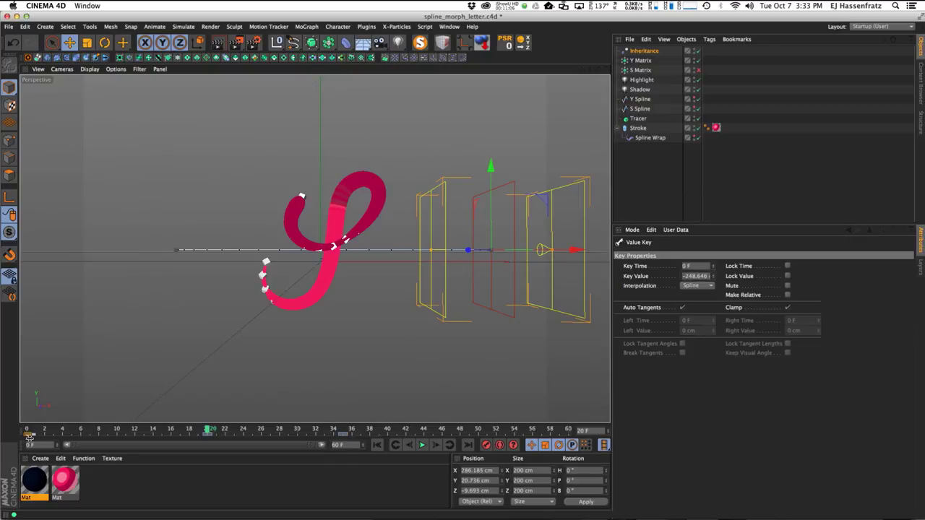
drag(29, 436, 486, 439)
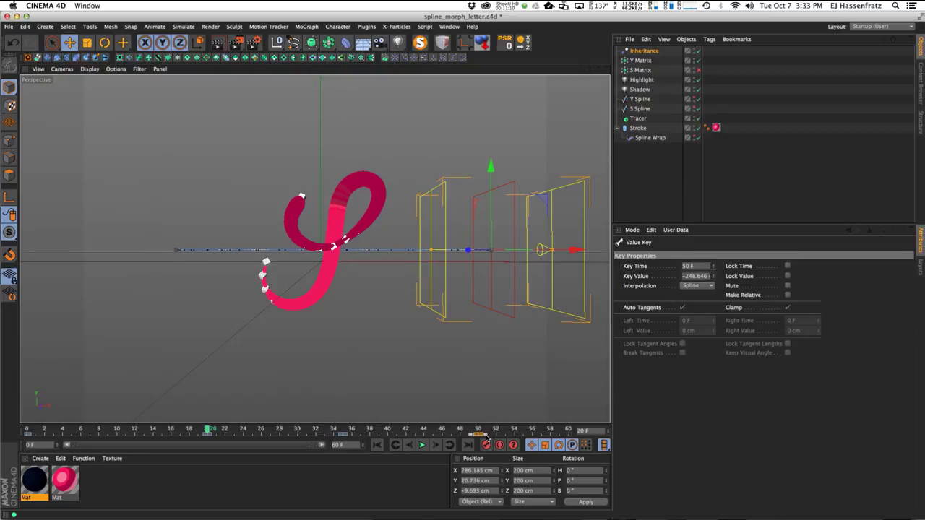
- Play the falloff sweep to watch the y morph into the S, then stop playback
click(422, 445)
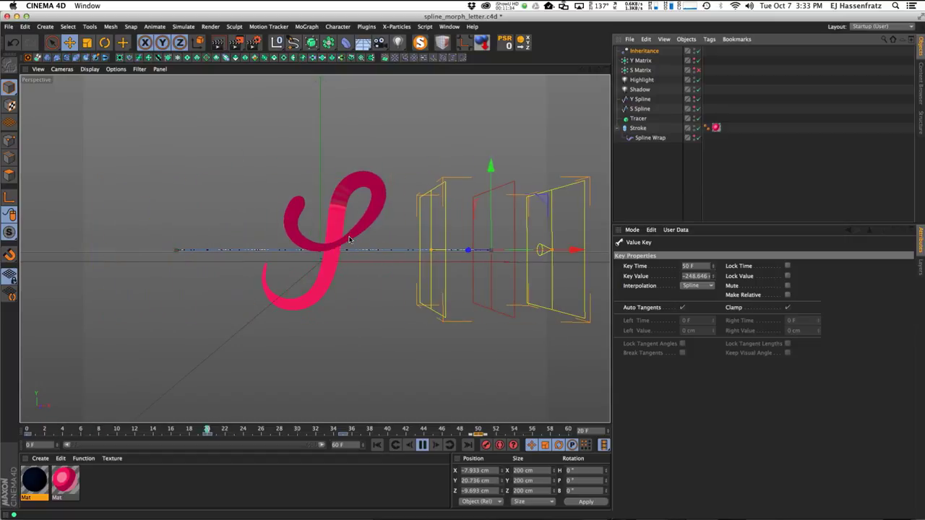
click(426, 446)
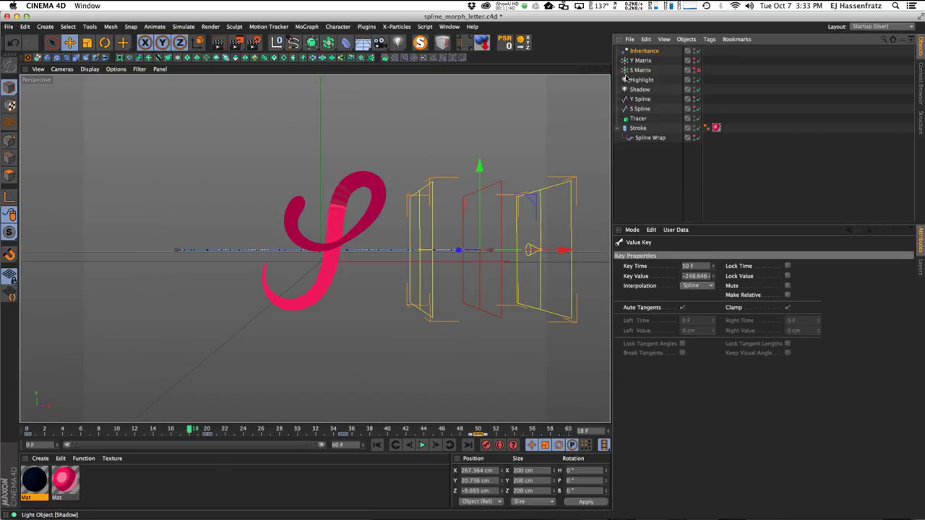
- Add a Delay effector to the Y Matrix and review its 50% strength Blend settings
click(641, 61)
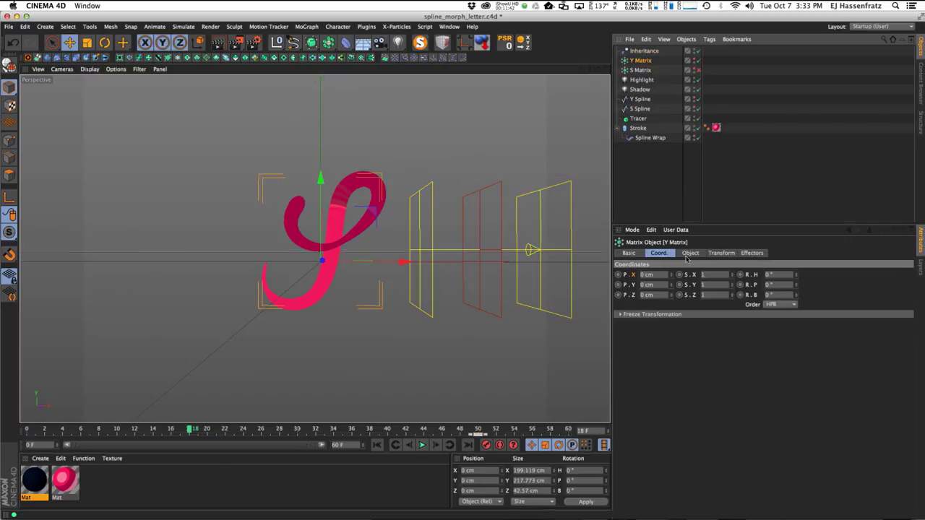
click(721, 253)
click(754, 253)
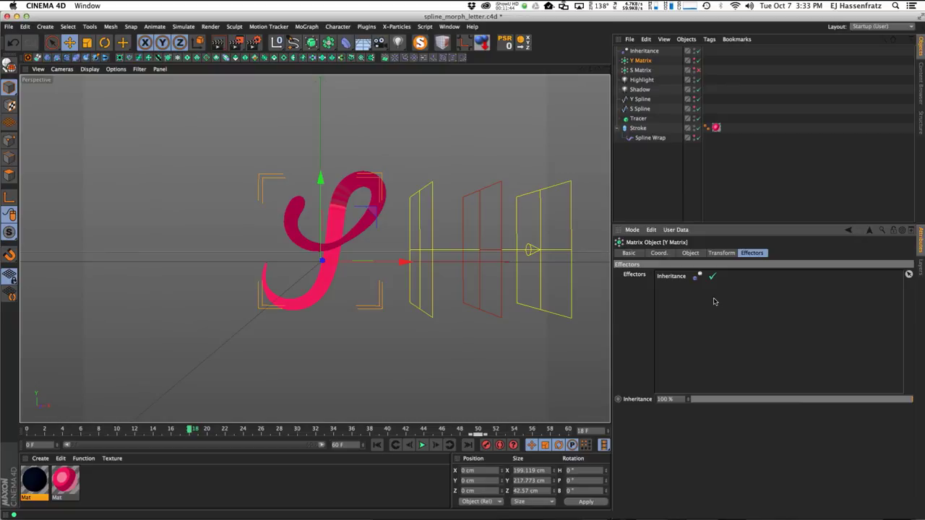
click(307, 27)
mouse_move(313, 41)
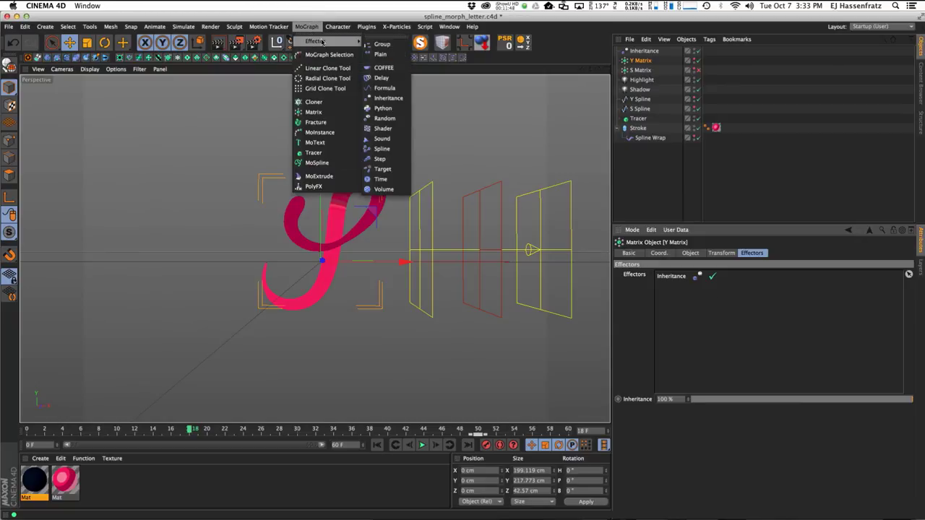
click(381, 77)
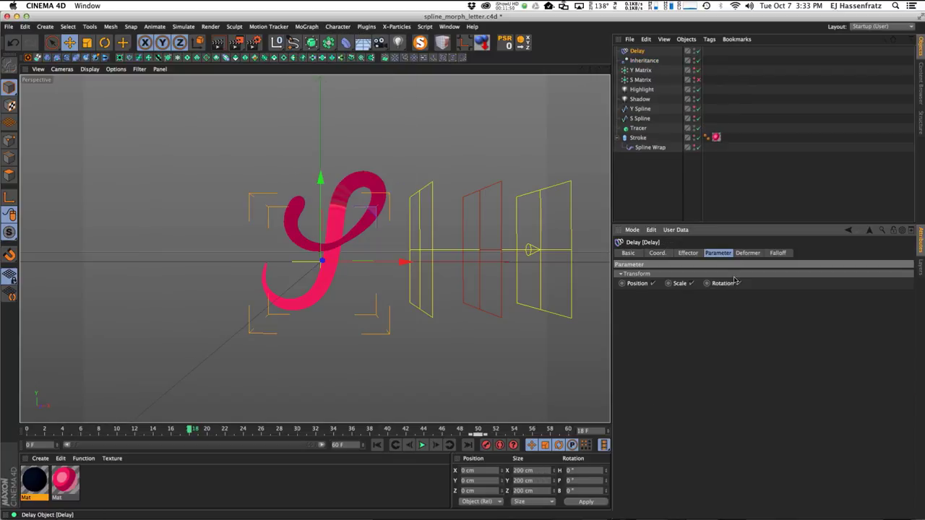
click(746, 256)
click(775, 257)
click(727, 256)
click(690, 254)
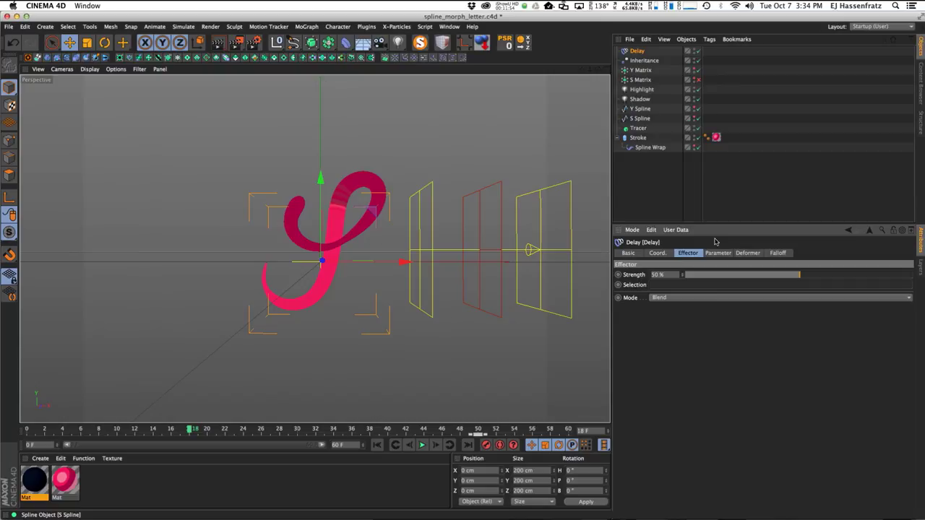
- Confirm Delay is among the Y Matrix's effectors and play the delayed morph
click(639, 71)
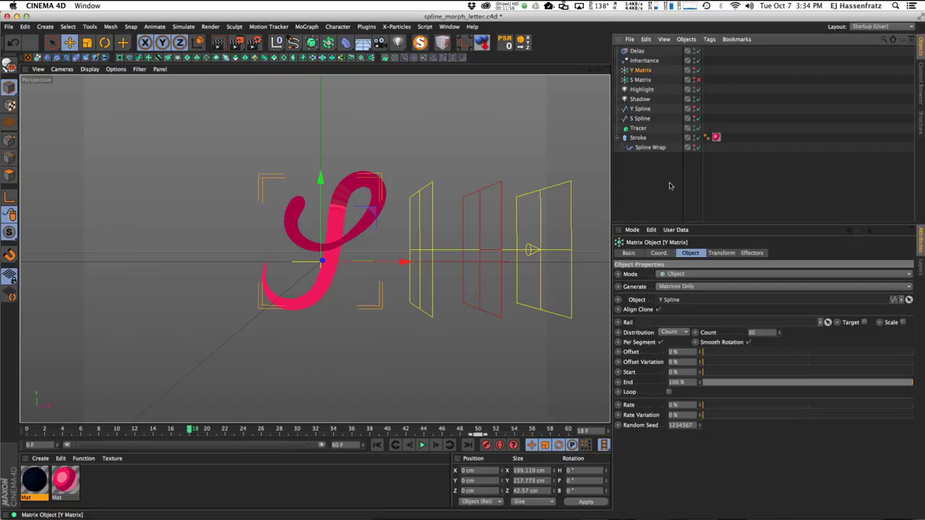
click(752, 254)
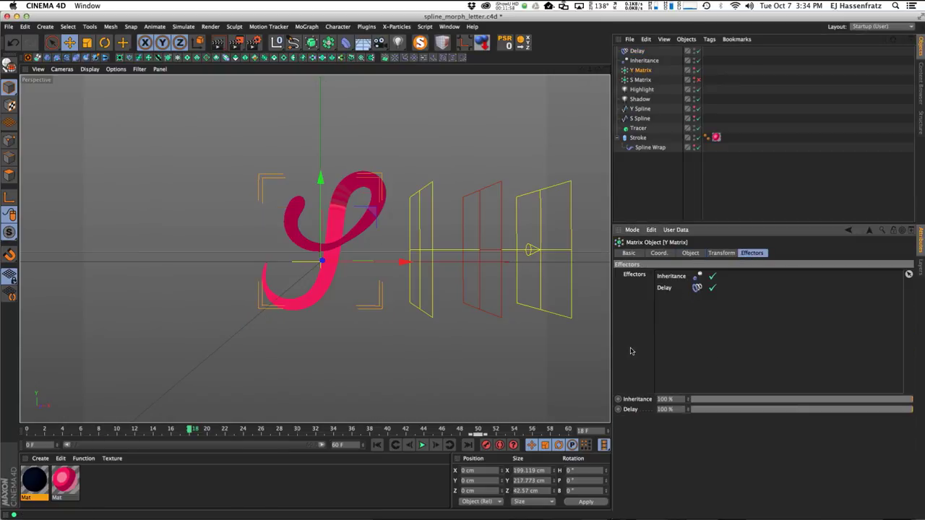
click(422, 445)
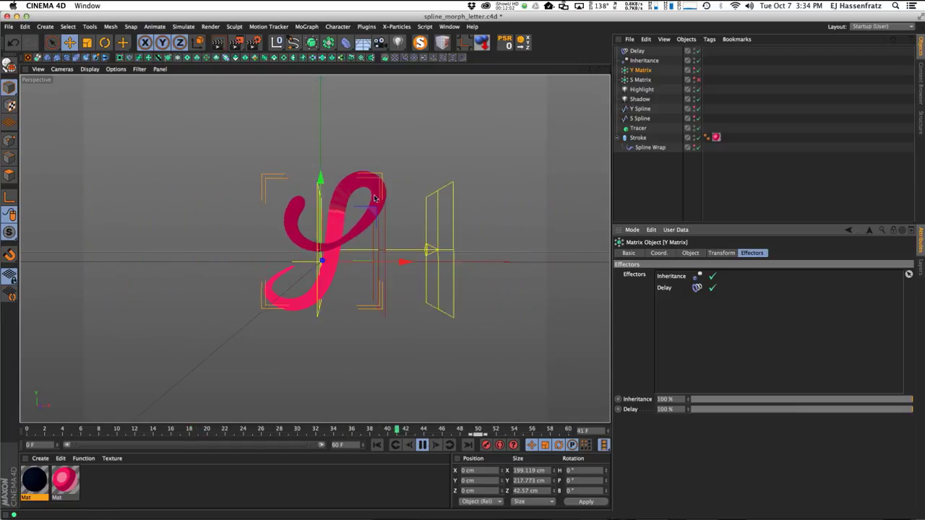
click(638, 50)
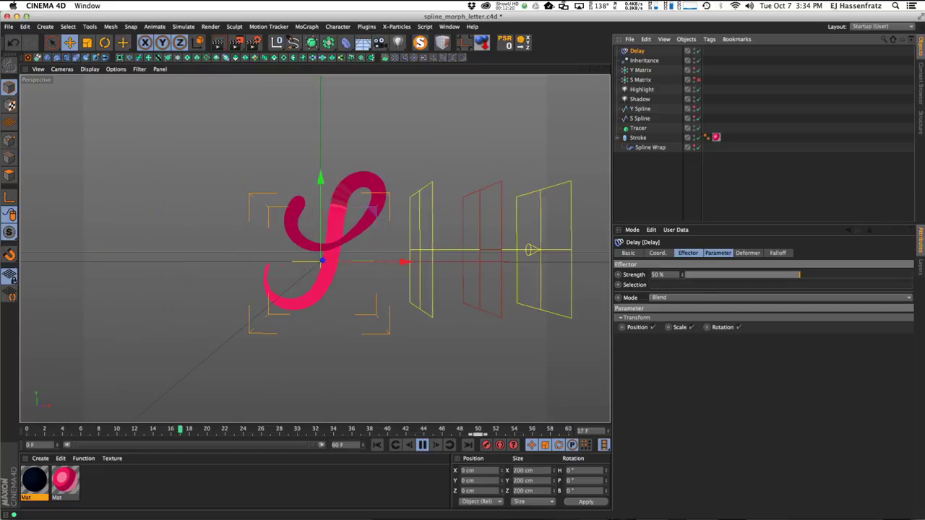
- Hide the browser and return to Cinema 4D with the Y Matrix selected
key(super+Tab)
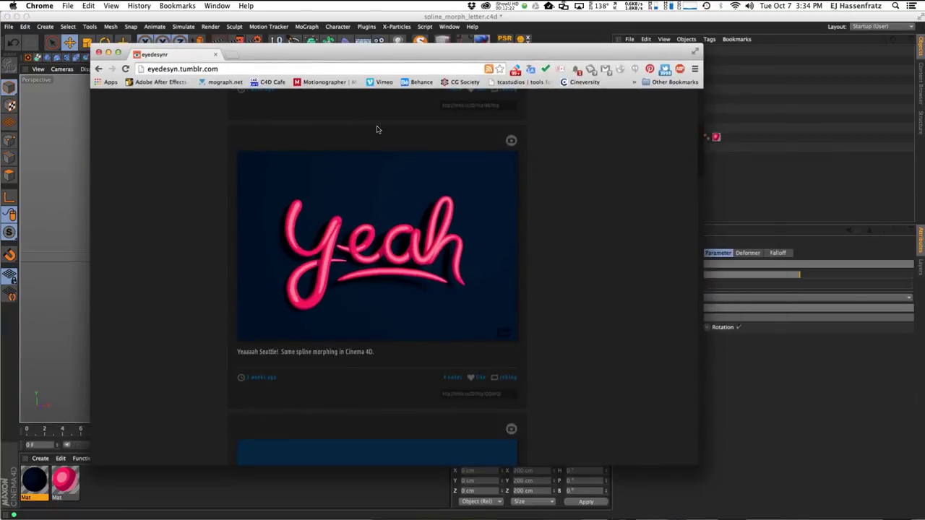
key(super+w)
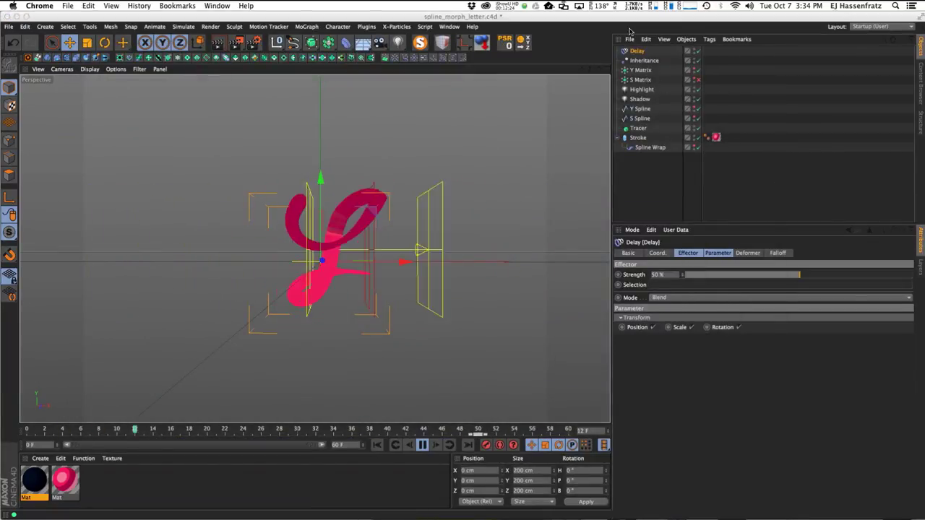
click(643, 61)
- Rename the Y Matrix's Delay effector to 'Delay Blend'
click(640, 71)
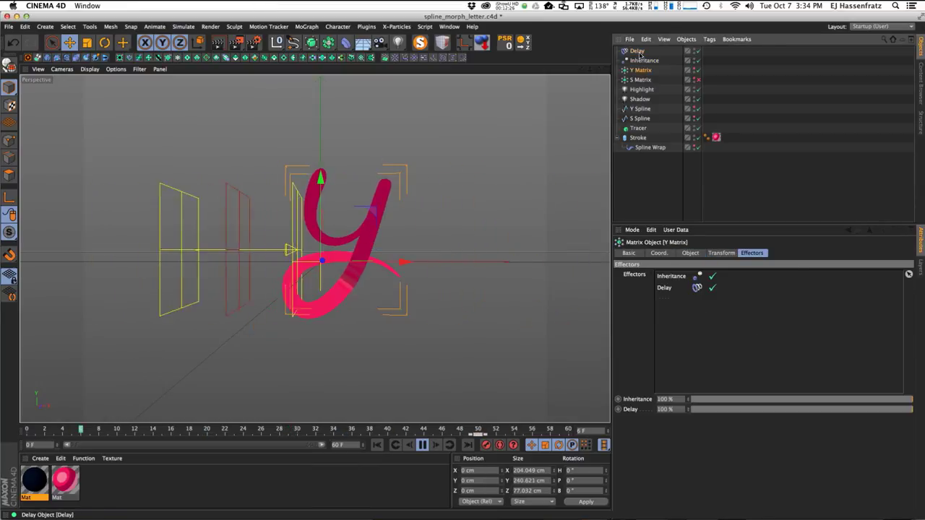
click(639, 52)
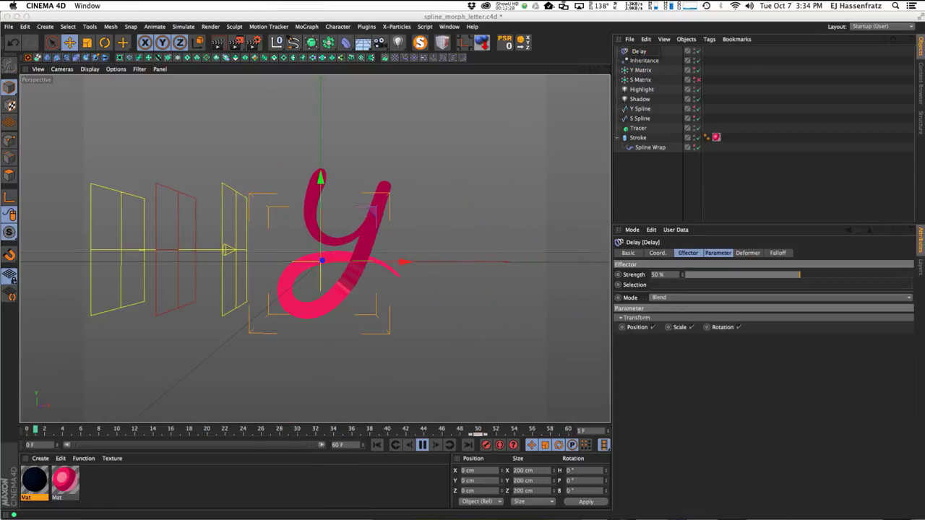
double_click(639, 52)
text(Delay Blend)
key(Return)
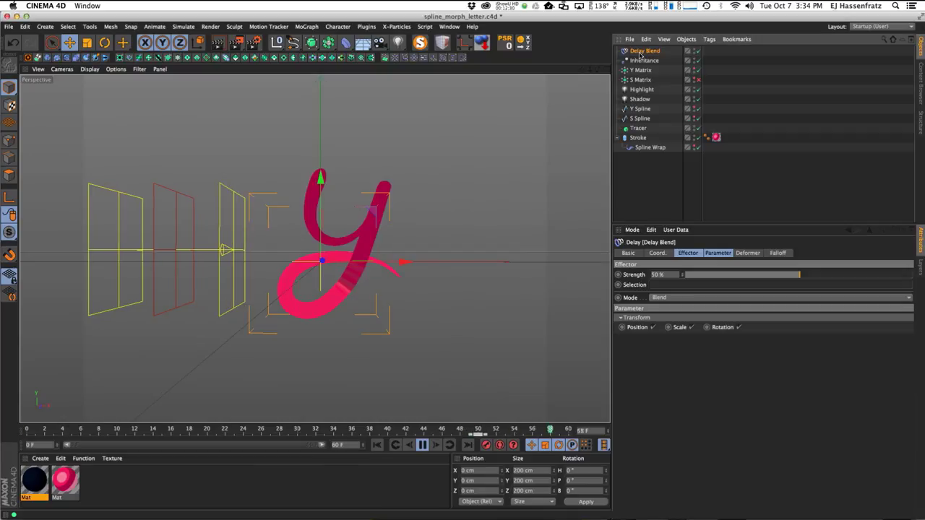
- Add a second Delay effector to the Y Matrix and set its mode to Spring
click(640, 70)
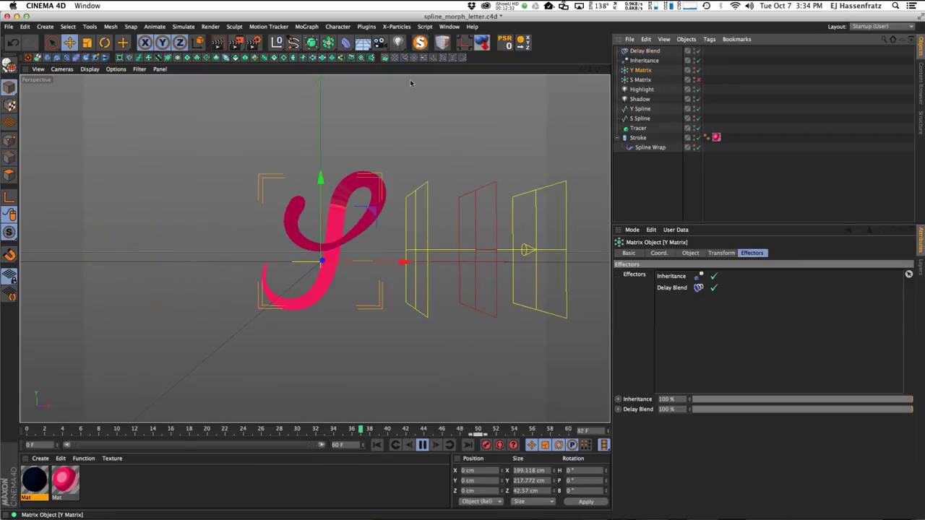
click(308, 27)
mouse_move(325, 41)
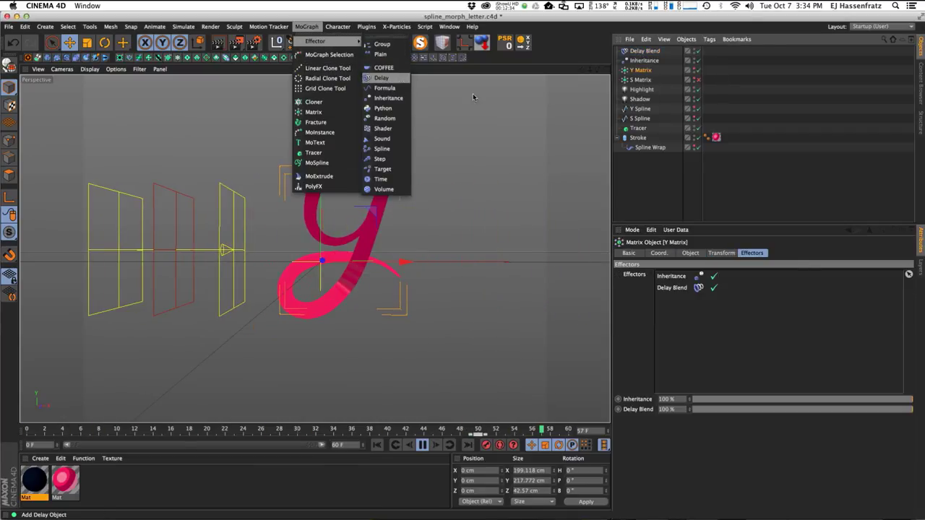
click(381, 77)
click(670, 298)
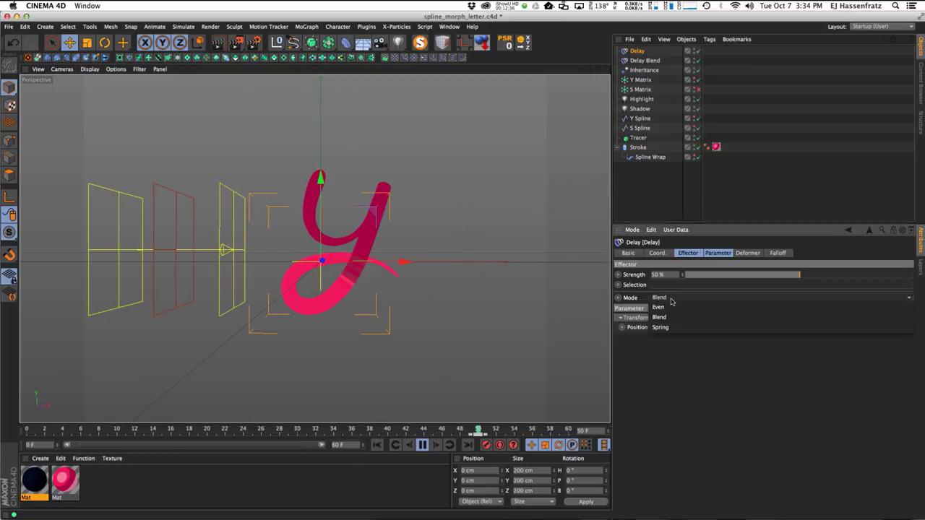
click(673, 328)
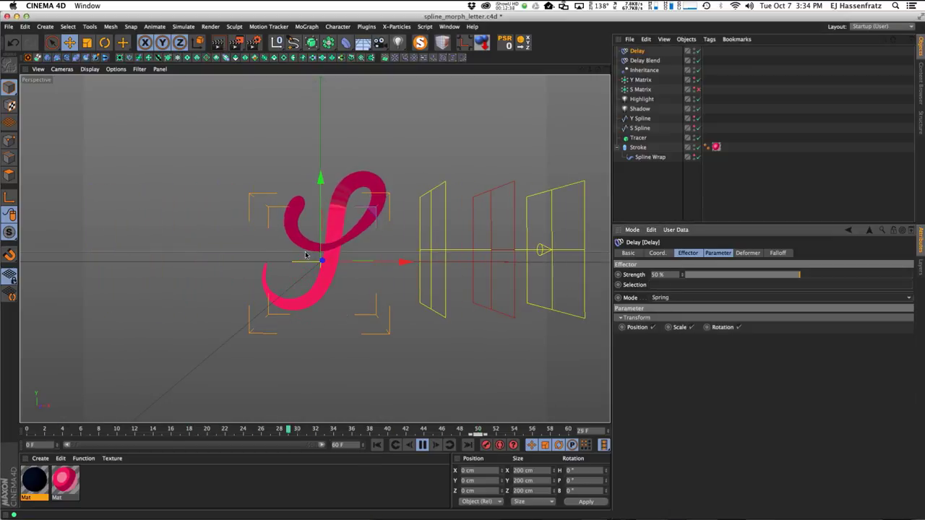
- Review the Inheritance settings and Y Matrix effector list, then name the new effector 'Delay Spring'
click(644, 70)
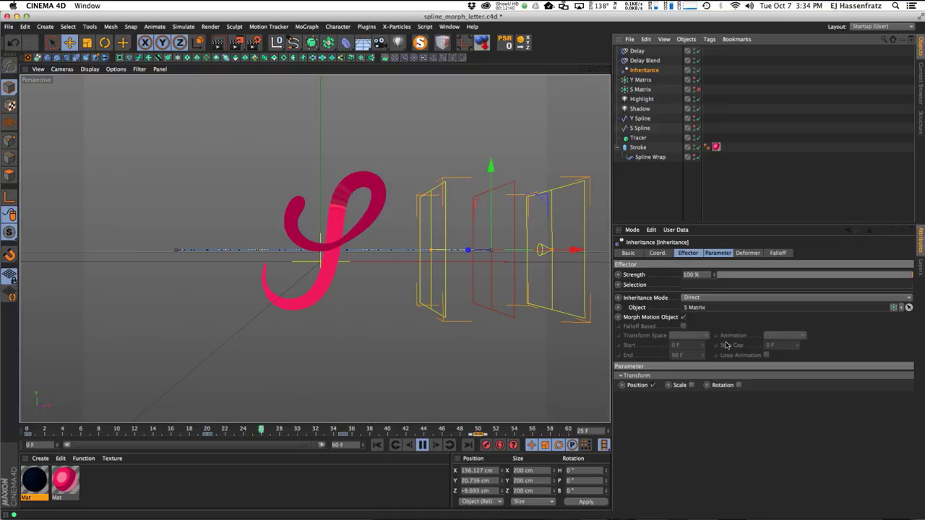
click(748, 253)
click(778, 253)
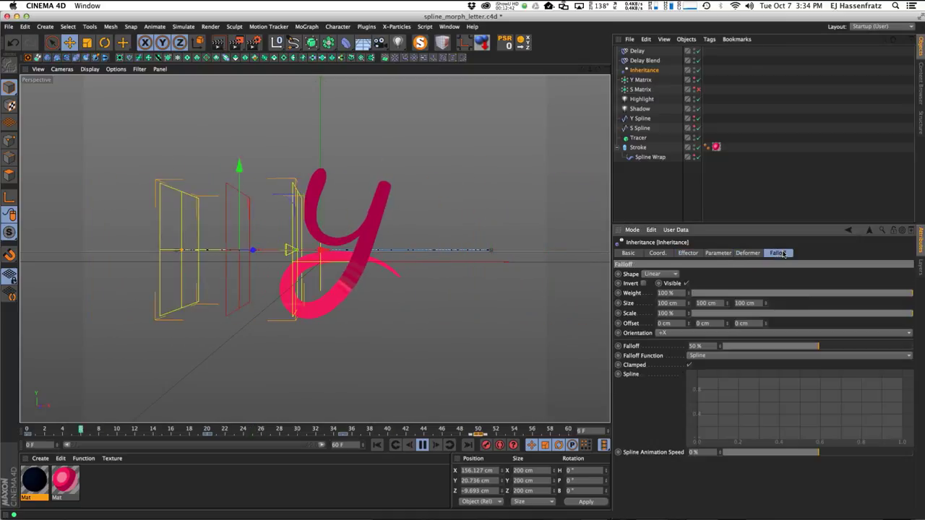
click(688, 253)
click(639, 79)
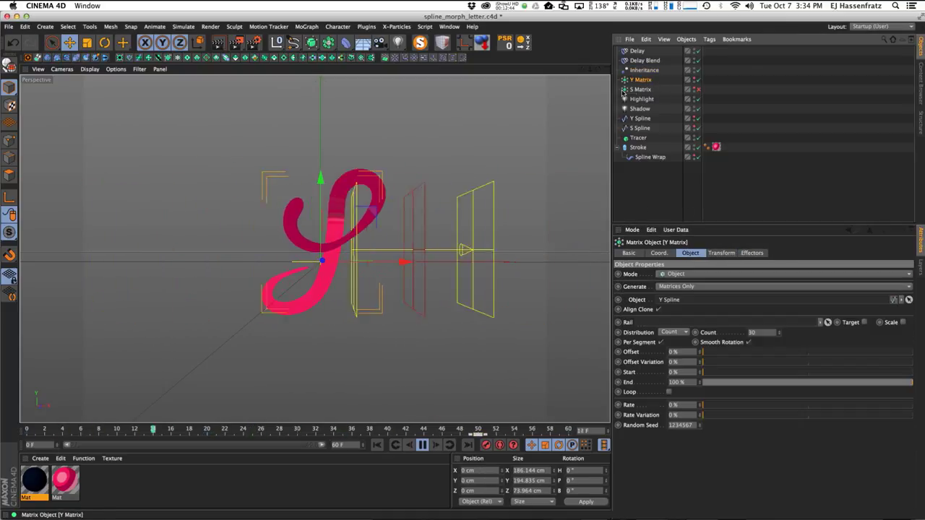
click(752, 253)
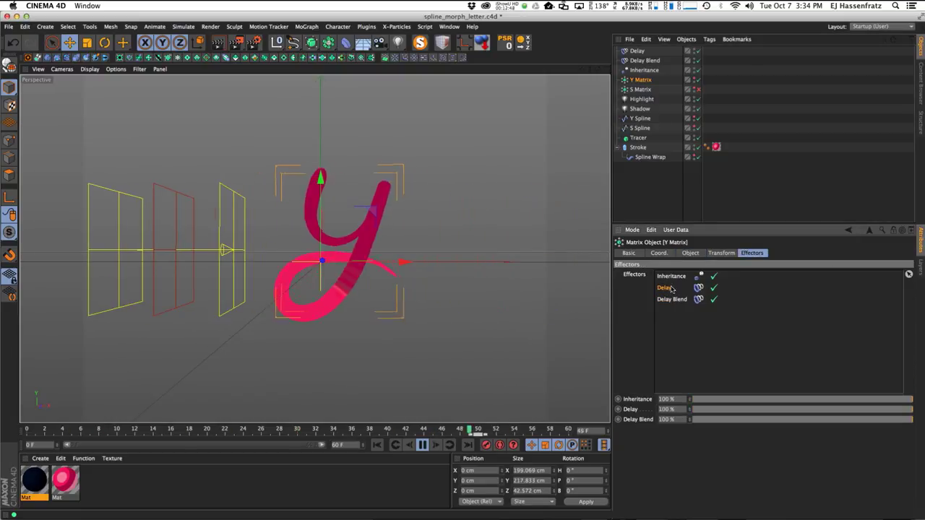
click(639, 50)
text(Delay Spring)
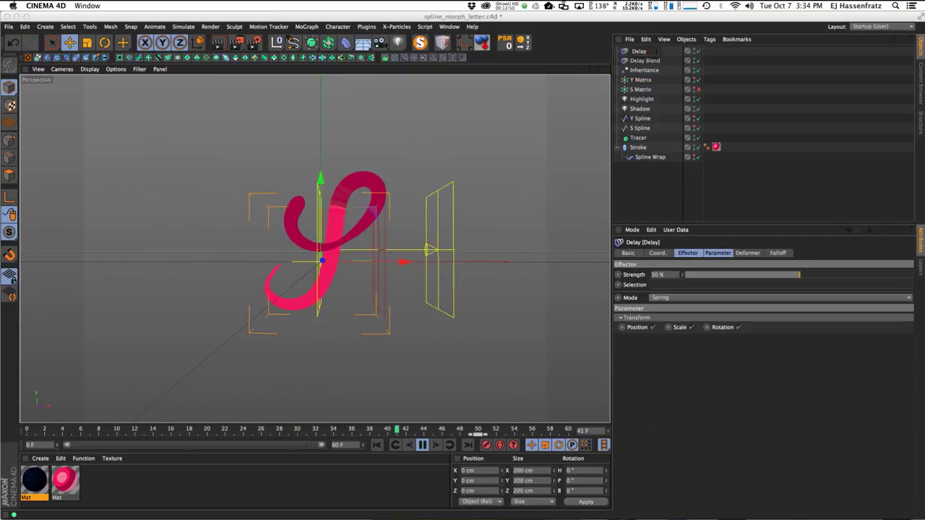
key(Return)
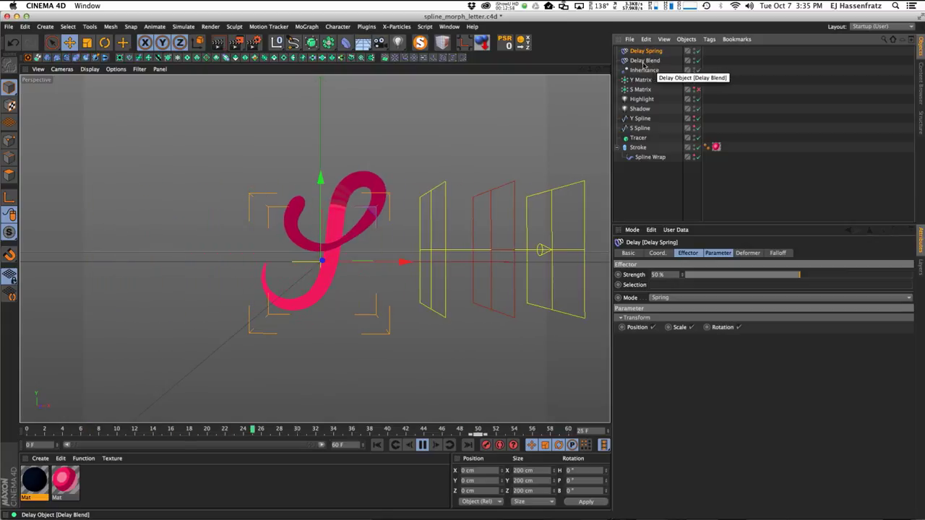
- Set Delay Blend's strength to 74% and bring Delay Spring's strength to 64%
click(834, 277)
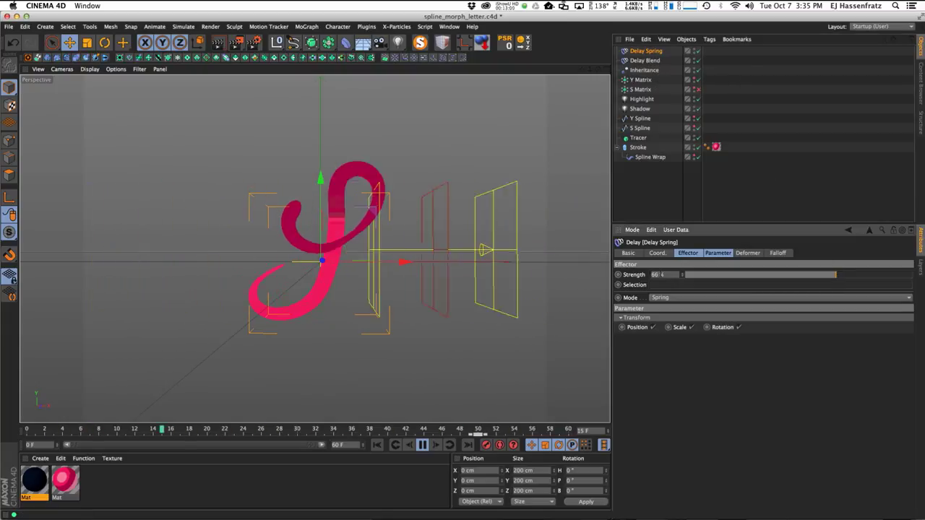
text(70)
key(Return)
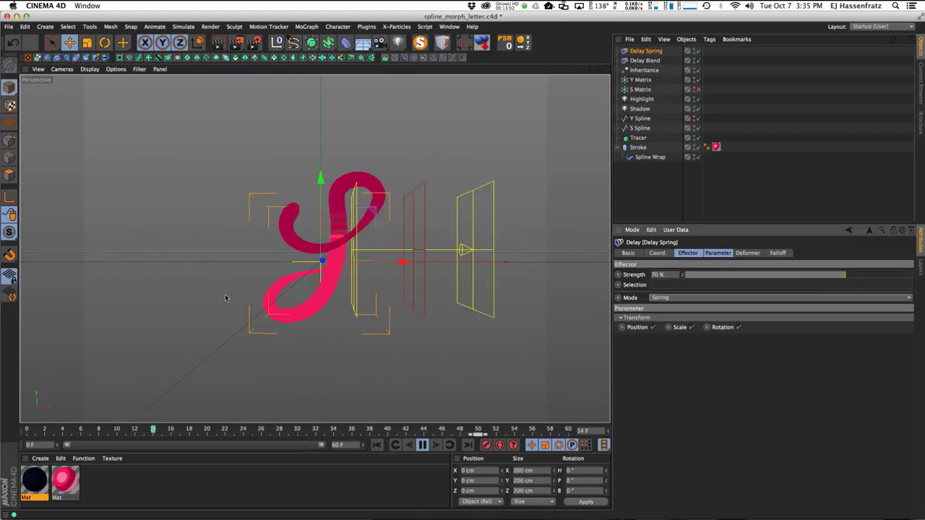
click(644, 60)
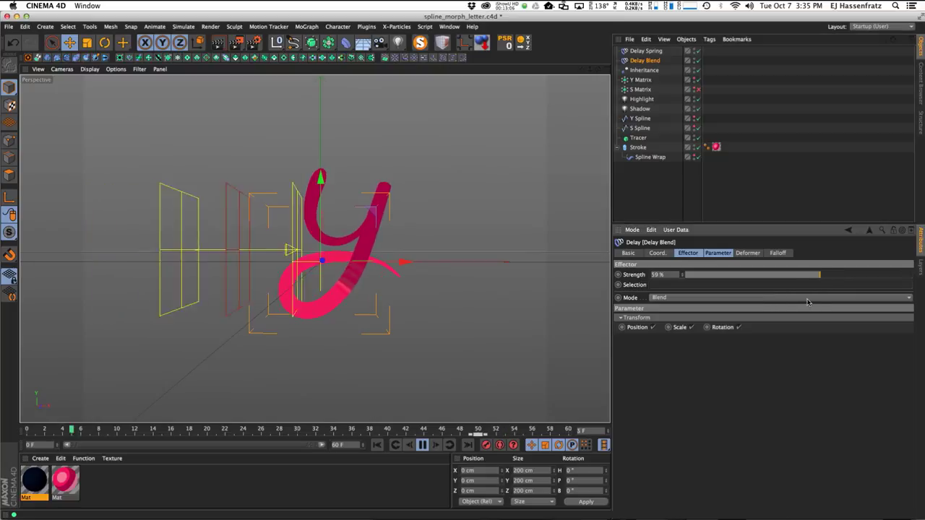
scroll(847, 275, up, 9)
scroll(847, 275, up, 4)
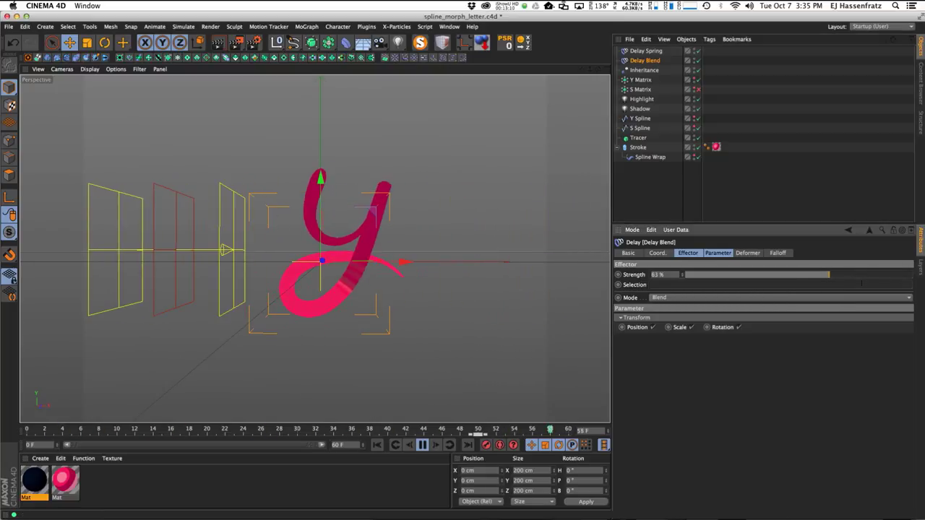
click(902, 275)
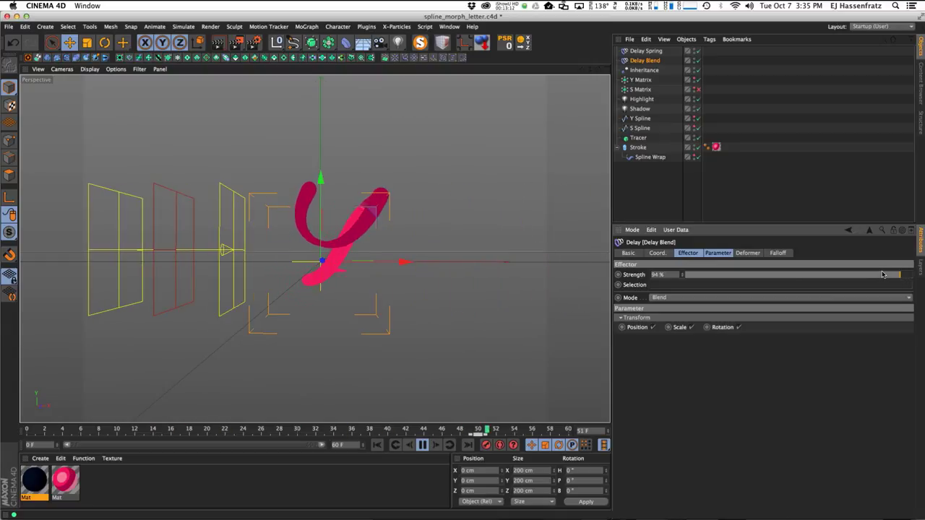
click(854, 275)
drag(853, 275, 852, 276)
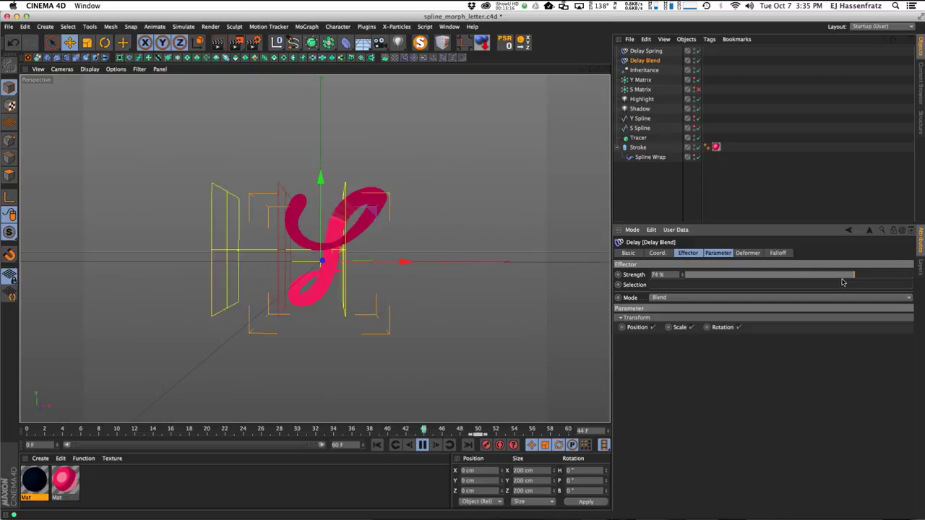
click(646, 51)
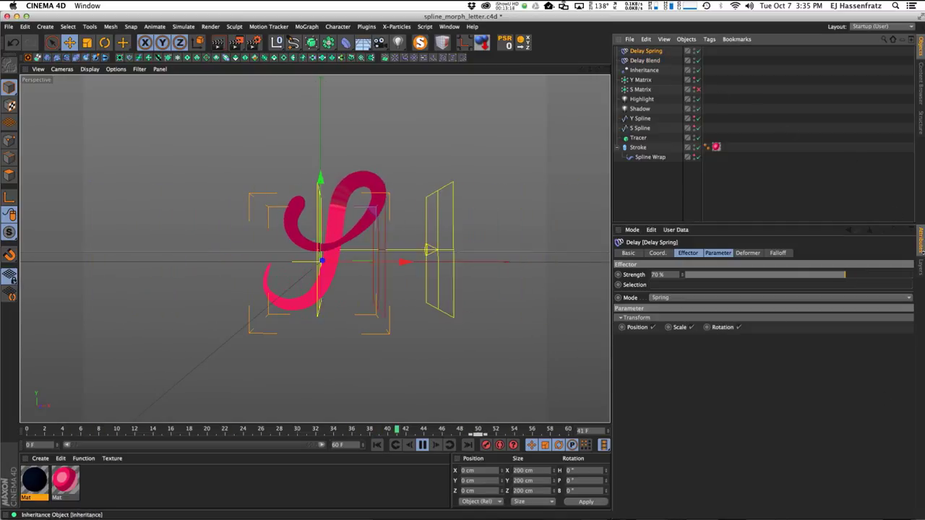
click(804, 277)
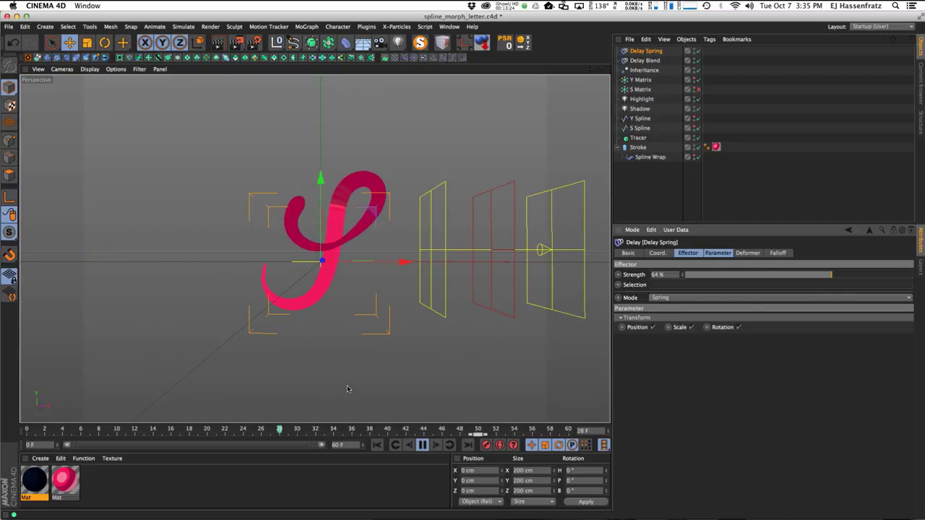
- Stop playback and switch to the 02_text_spline_morphing.c4d scene
drag(424, 446, 424, 448)
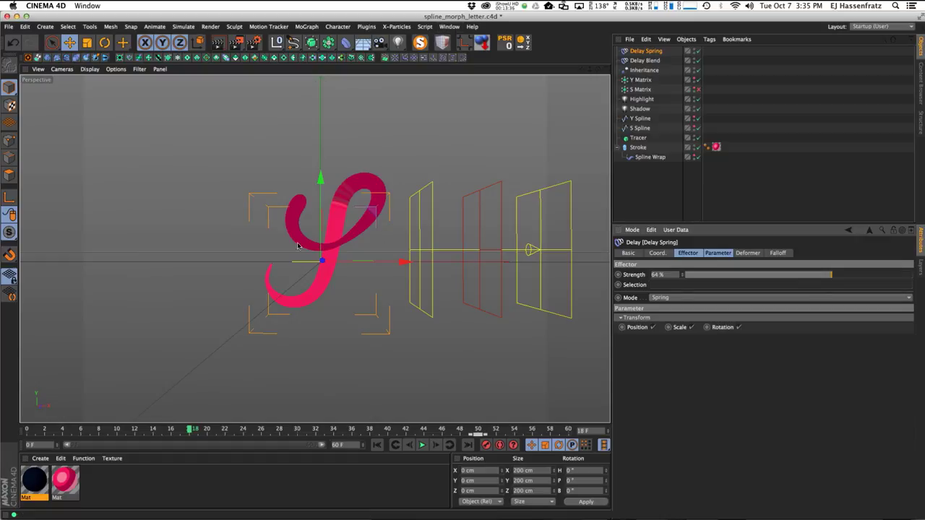
click(448, 27)
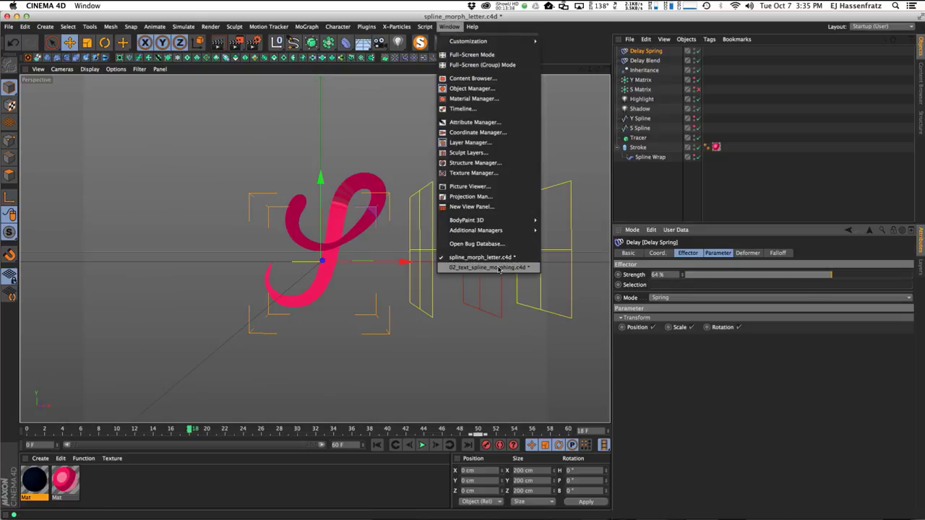
click(490, 268)
- Look at the finished pink 'Yeah' Tumblr post in the browser, then hide it
key(super+Tab)
drag(568, 45, 604, 42)
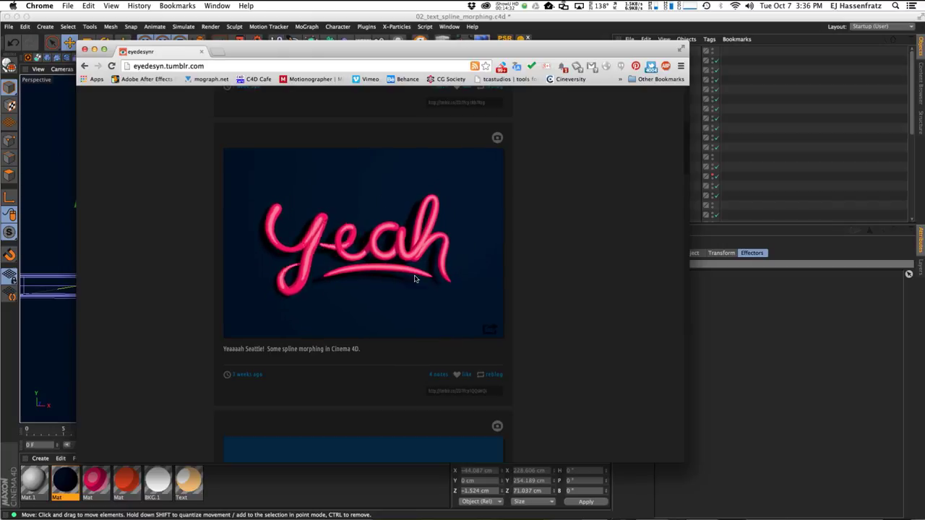
key(super+w)
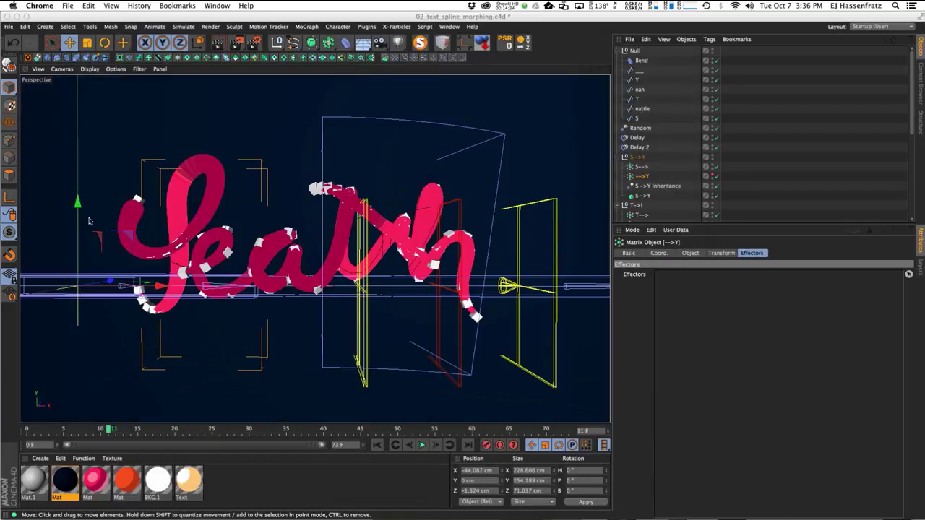
- Play the Seattle-to-yeah morph and inspect the Eattle--> and --->eah matrix objects
click(468, 72)
click(423, 444)
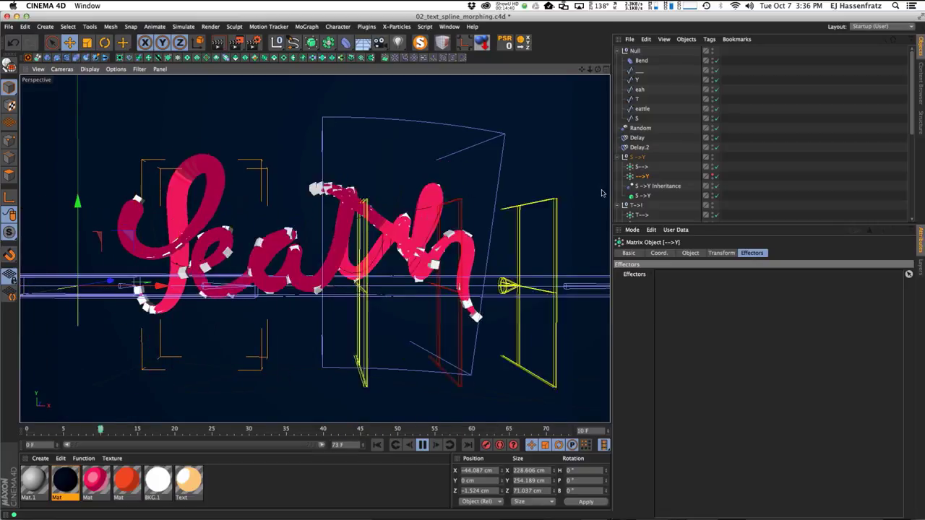
drag(694, 225, 693, 374)
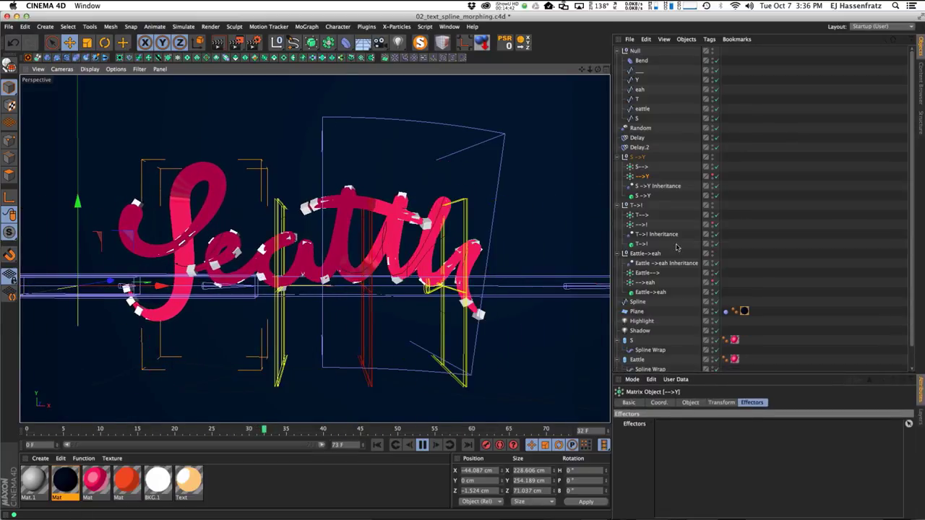
click(644, 275)
click(649, 282)
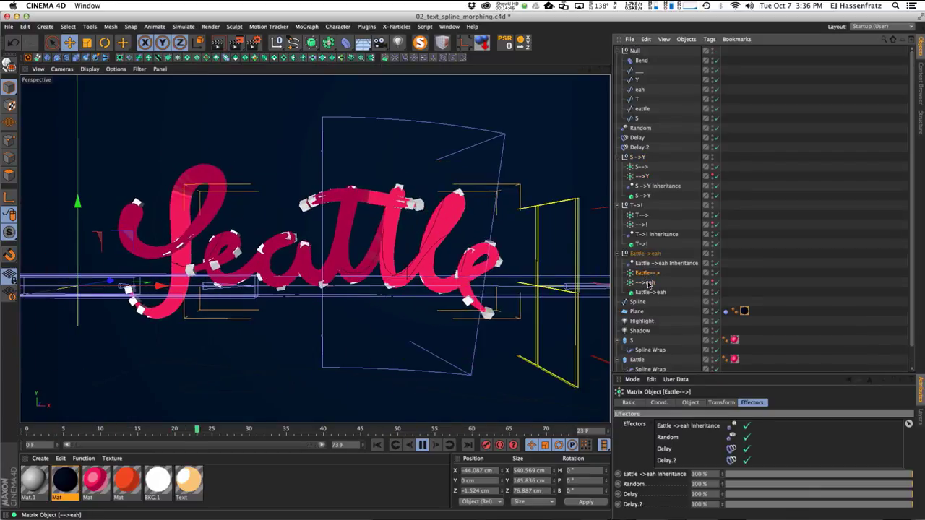
scroll(649, 284, down, 1)
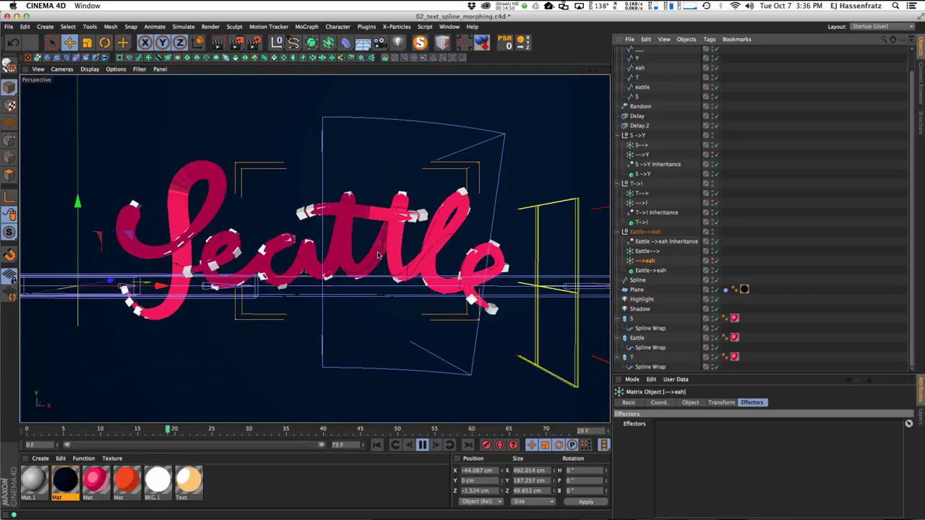
scroll(642, 66, up, 2)
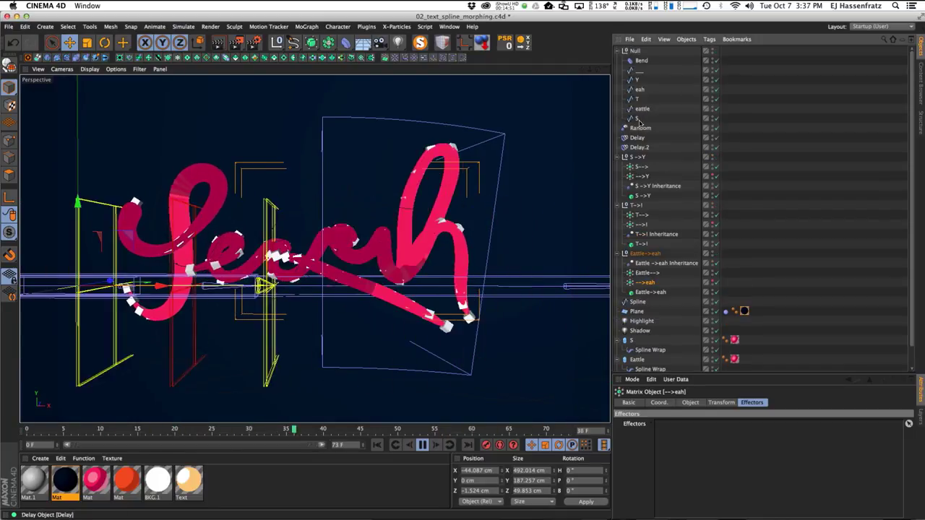
- Inspect the eah, eattle and S splines plus the Delay.2 and Random effectors, then return to the browser
click(638, 72)
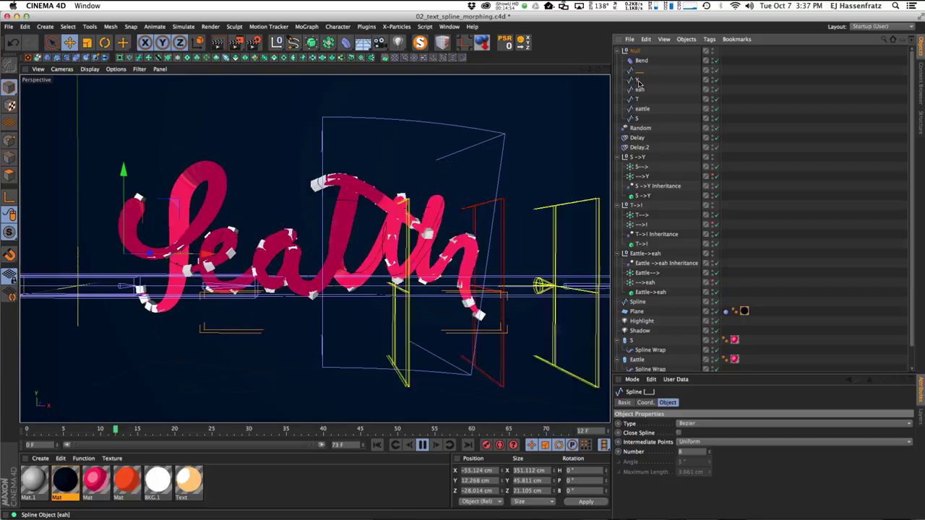
click(639, 89)
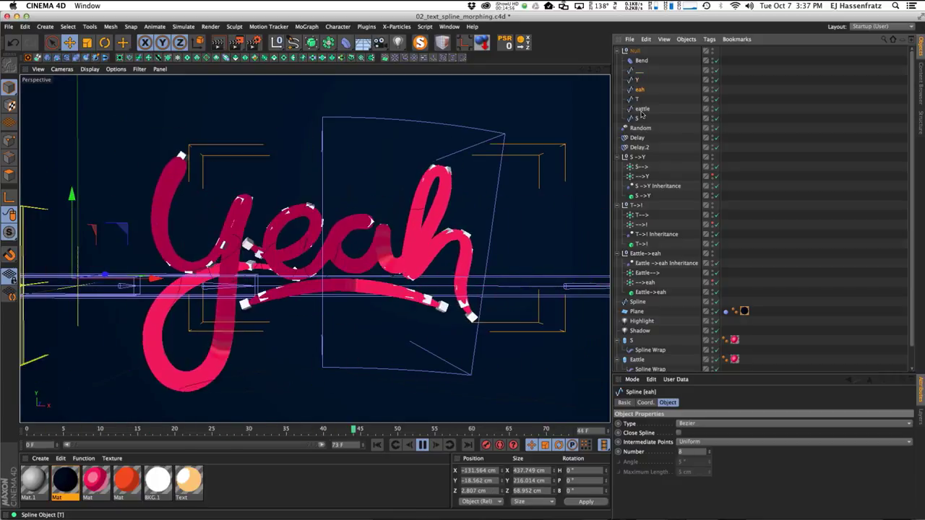
click(641, 110)
click(647, 117)
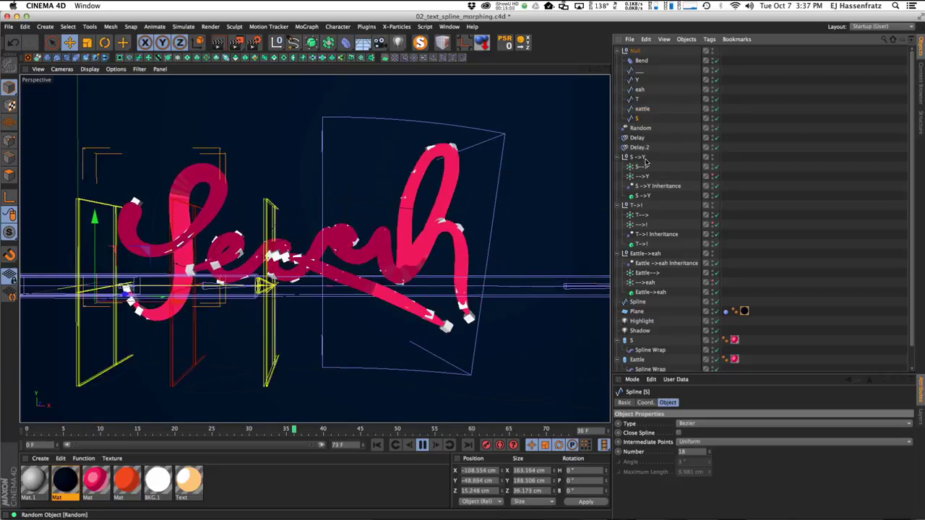
click(646, 147)
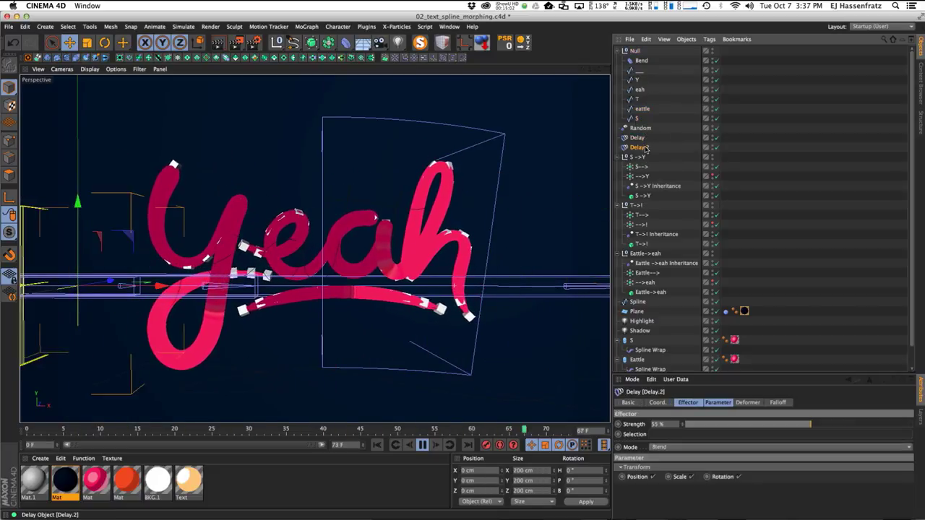
click(641, 128)
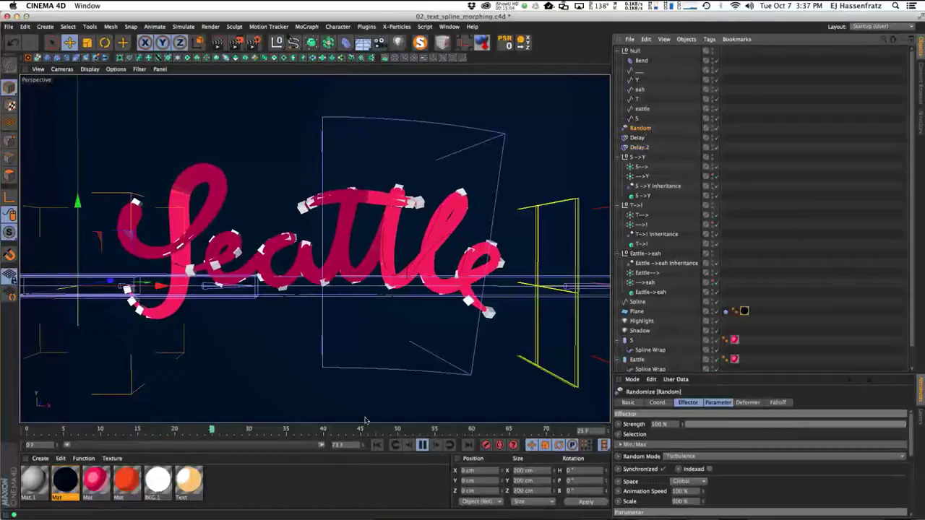
click(422, 446)
key(super+Tab)
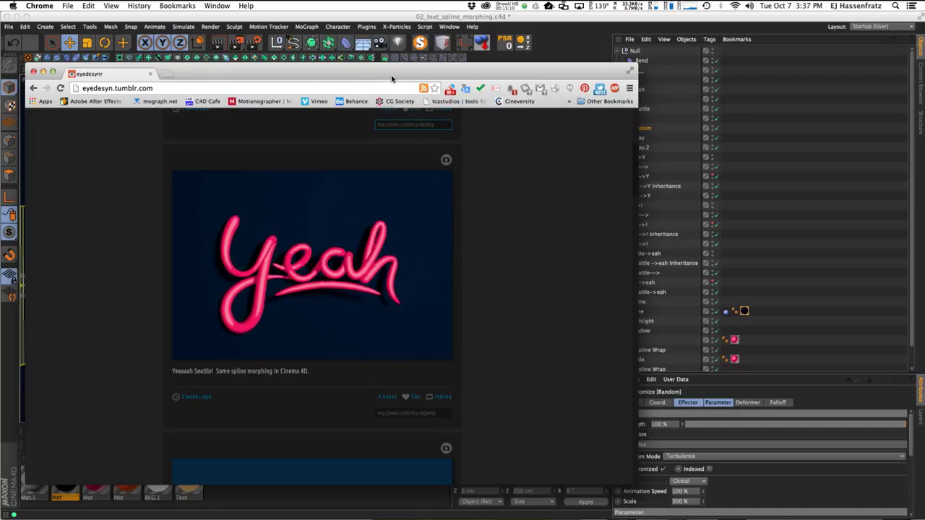
- Hide the browser, enlarge the Attributes panel, and switch back to spline_morph_letter.c4d
key(super+w)
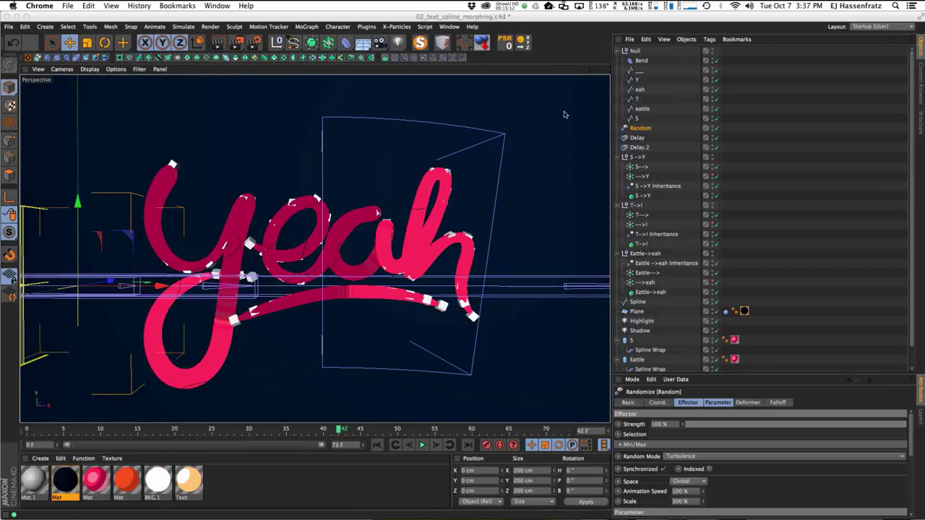
click(646, 131)
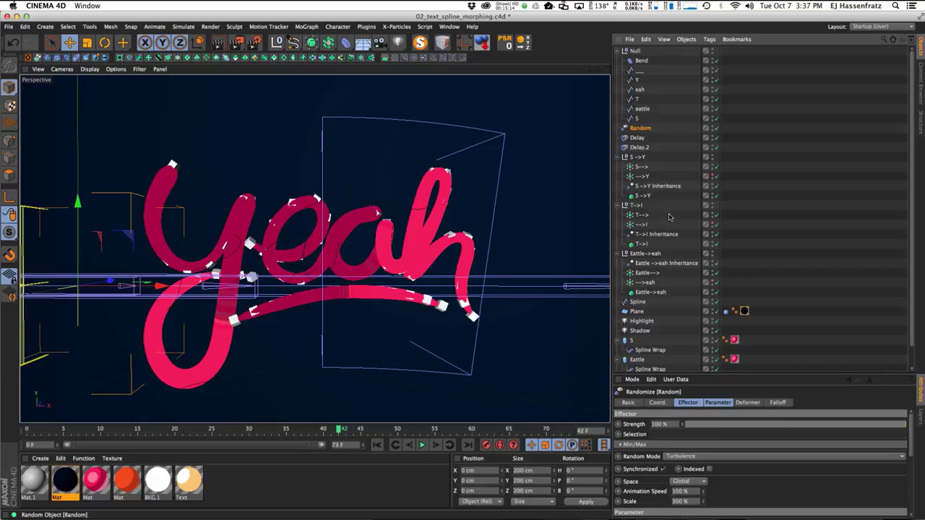
drag(689, 373, 689, 303)
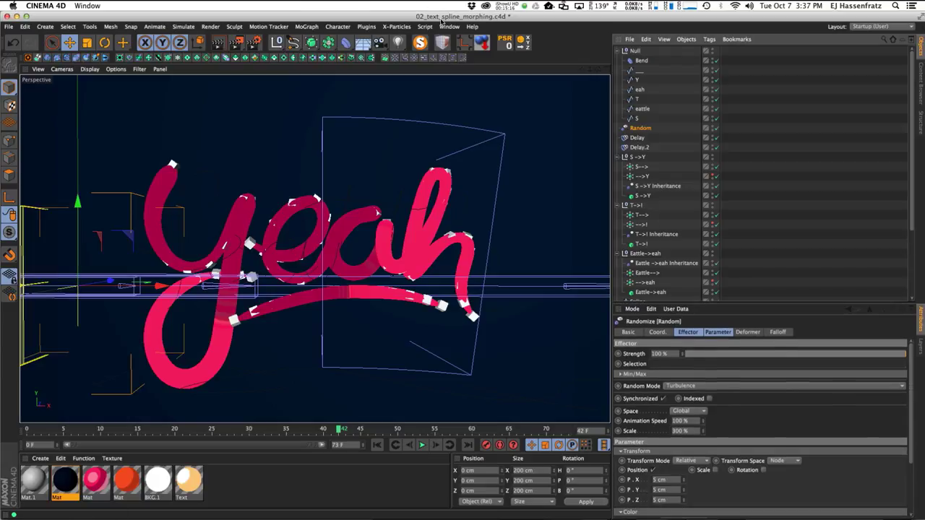
click(448, 26)
click(480, 257)
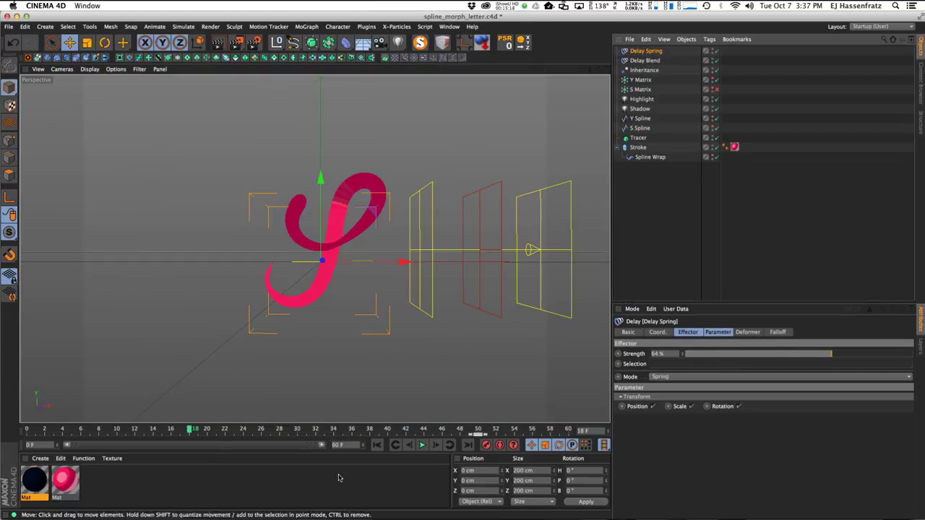
- Preview the morph and add a Random effector to the scene
click(423, 445)
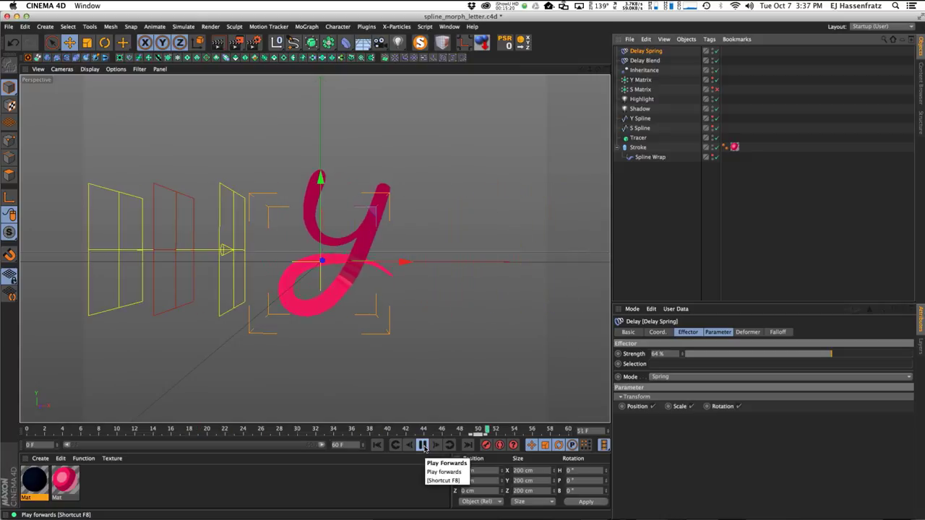
click(423, 446)
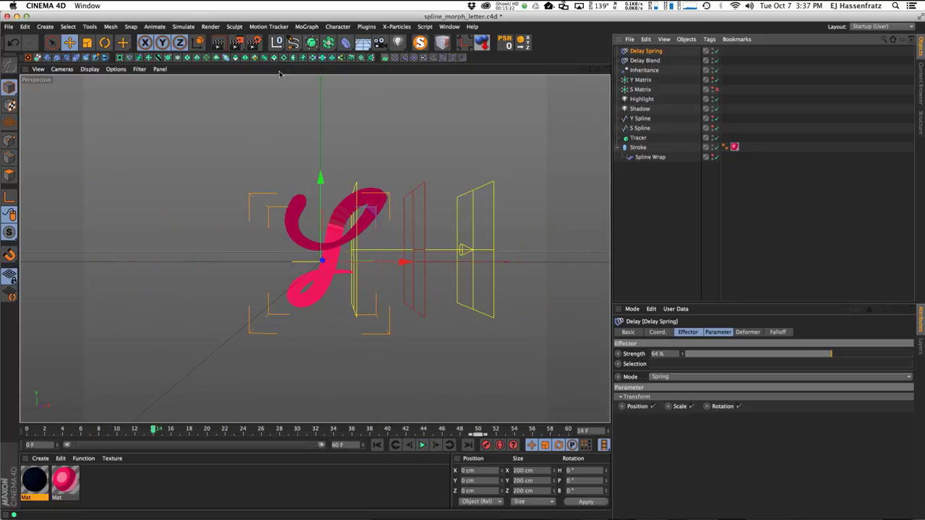
click(297, 27)
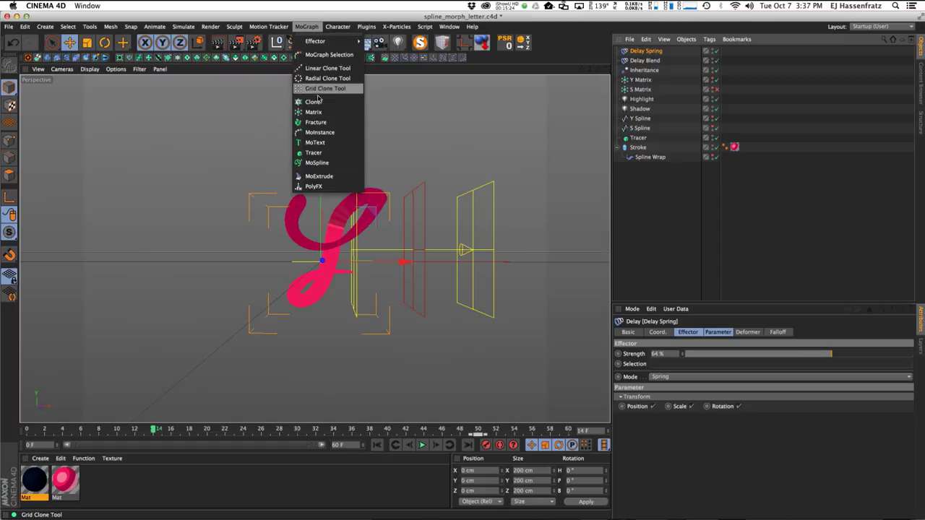
mouse_move(318, 42)
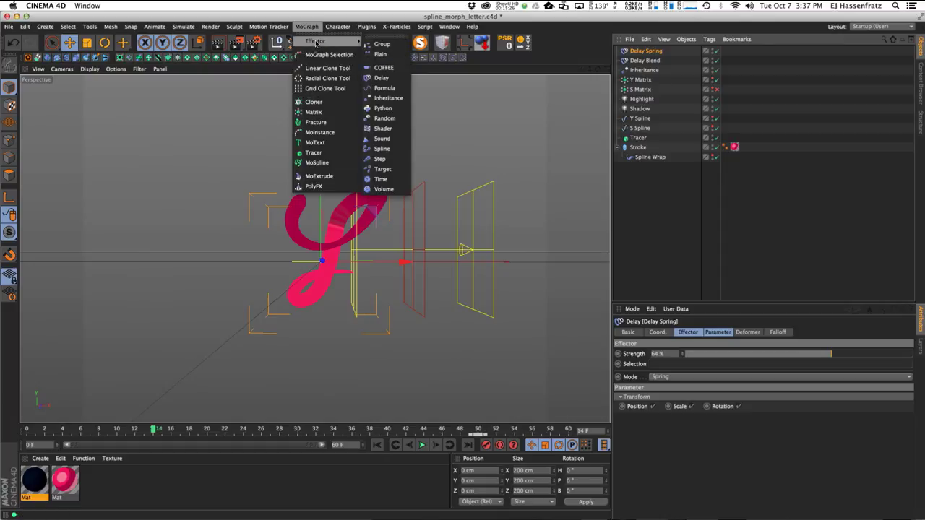
click(387, 119)
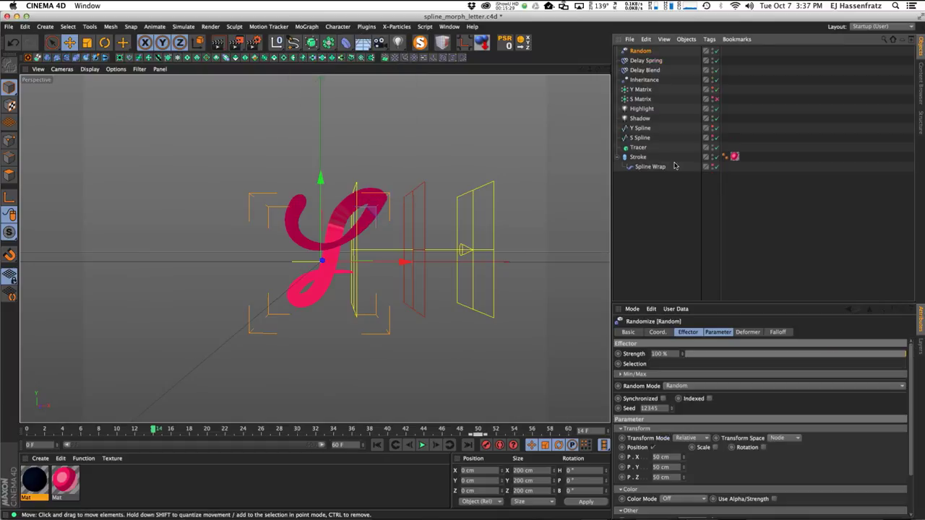
click(692, 308)
click(701, 285)
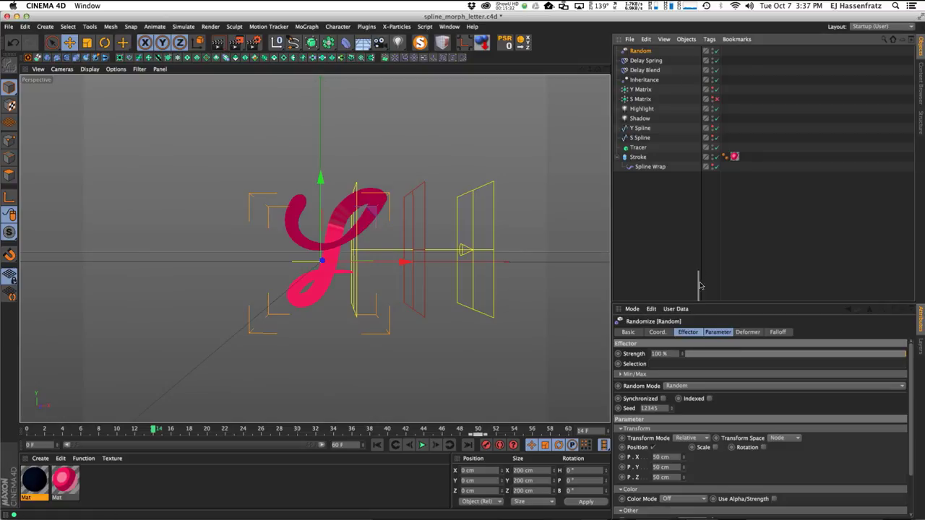
drag(708, 302, 705, 228)
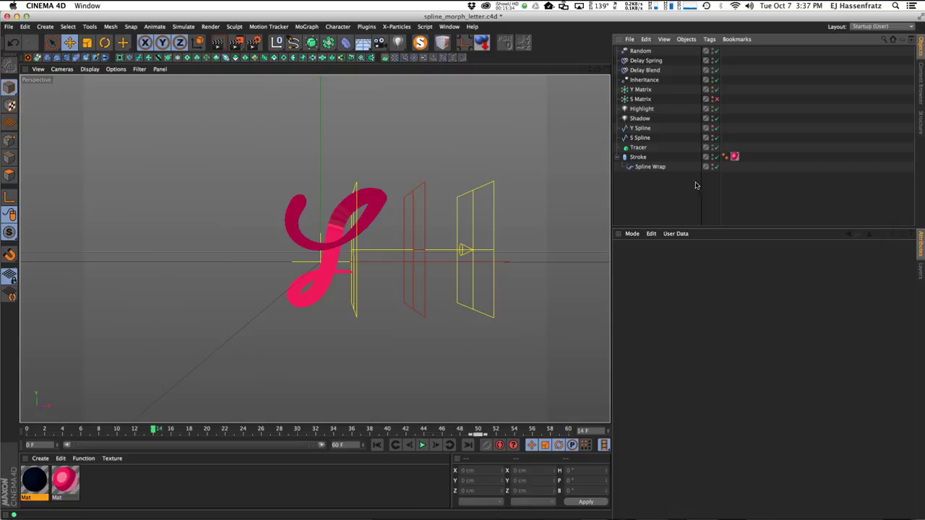
- Put Random at the top of the Y Matrix effector list, above Inheritance
click(642, 89)
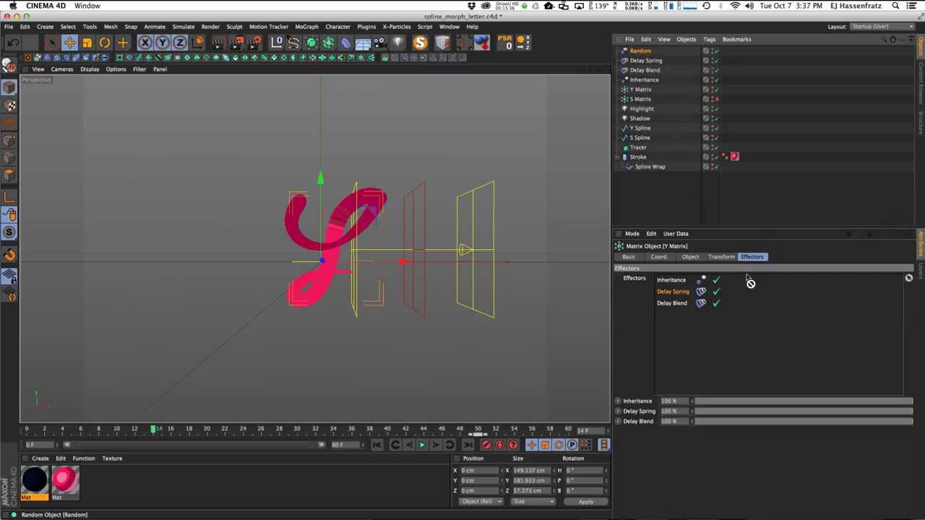
mouse_move(672, 289)
mouse_down()
mouse_move(683, 292)
mouse_move(674, 292)
mouse_up()
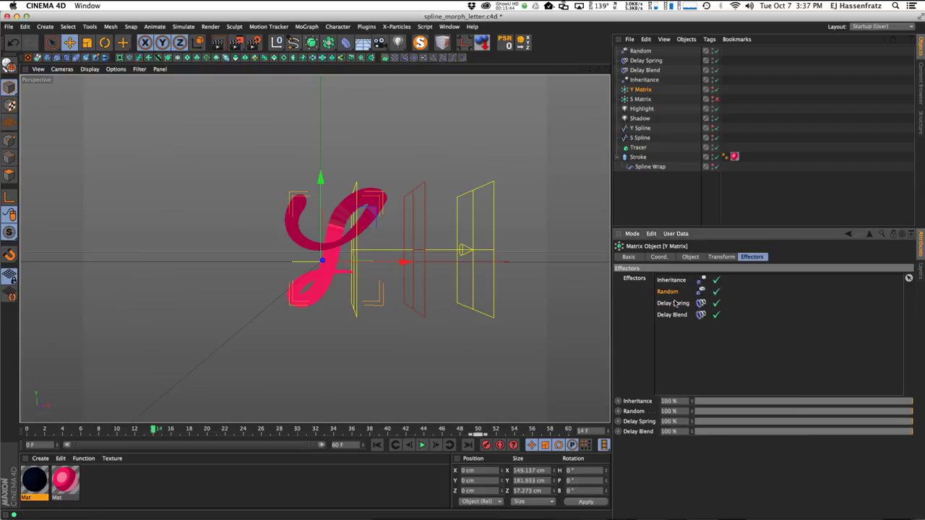
drag(675, 280, 681, 294)
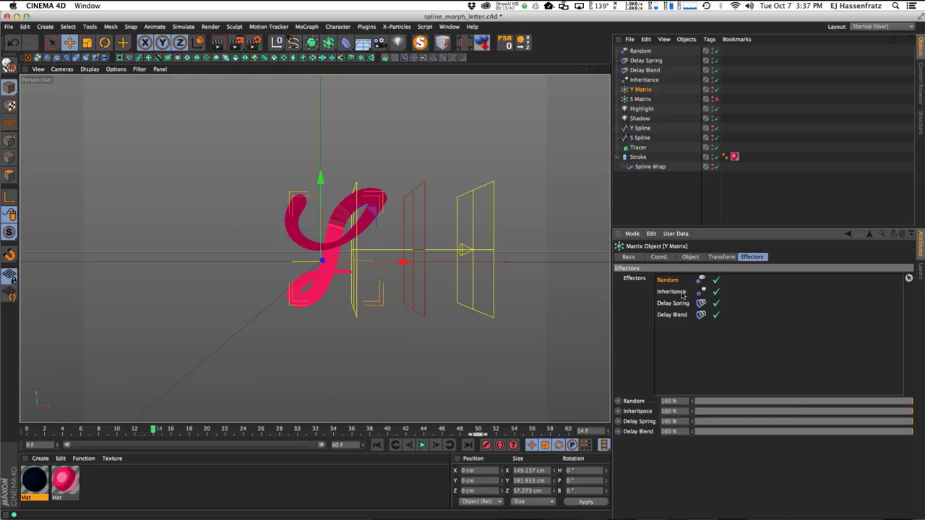
- Set the Random effector's position offsets to 5 cm and its mode to Turbulence, then preview the morph
click(640, 51)
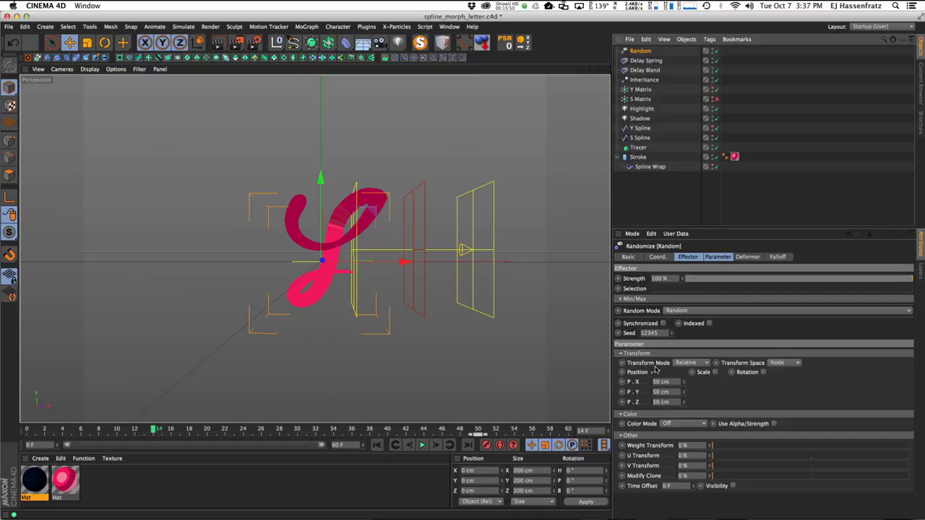
click(671, 381)
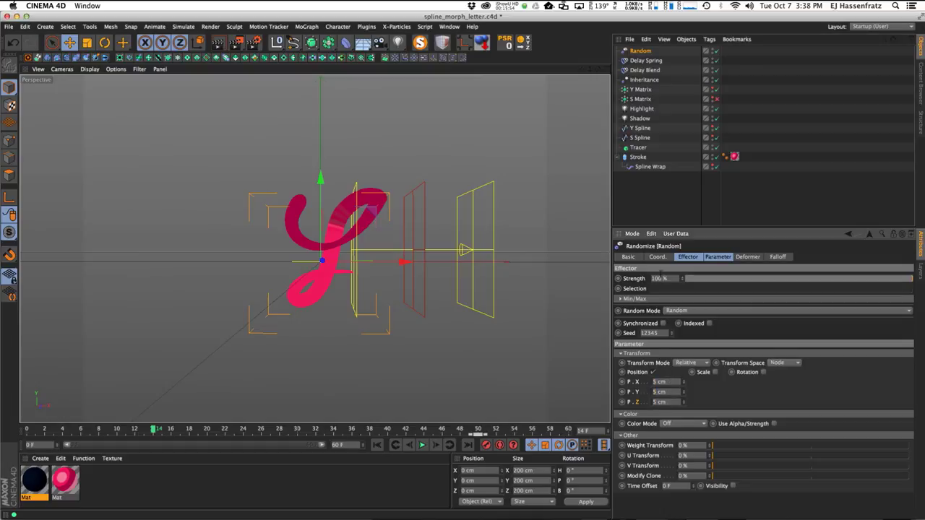
click(658, 257)
click(683, 258)
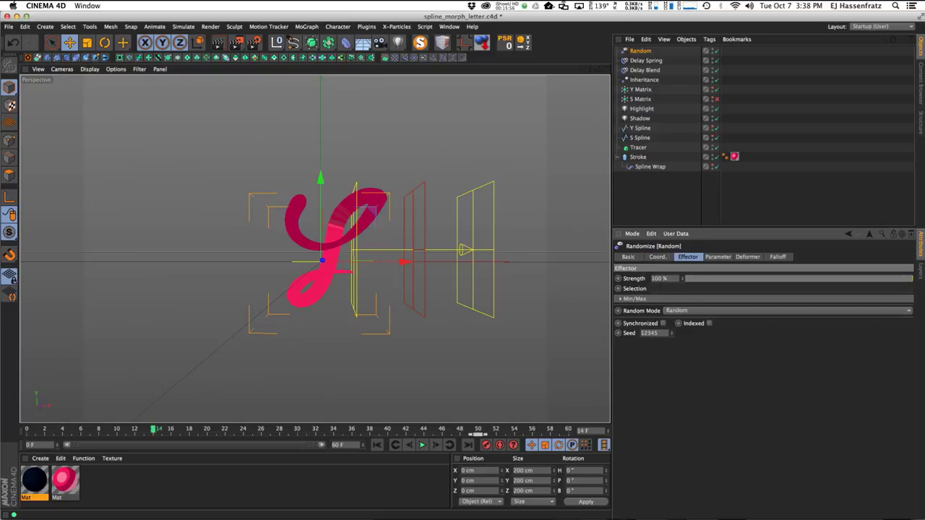
click(686, 312)
click(687, 349)
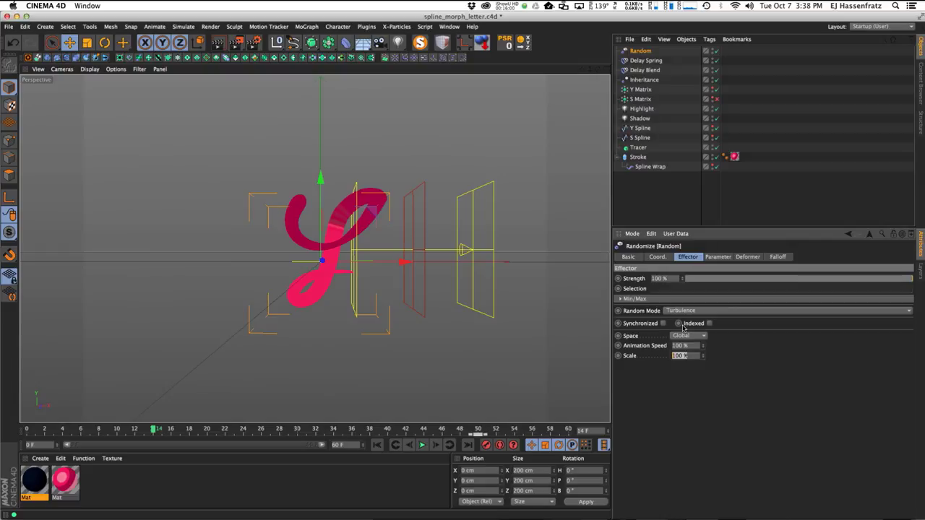
click(422, 445)
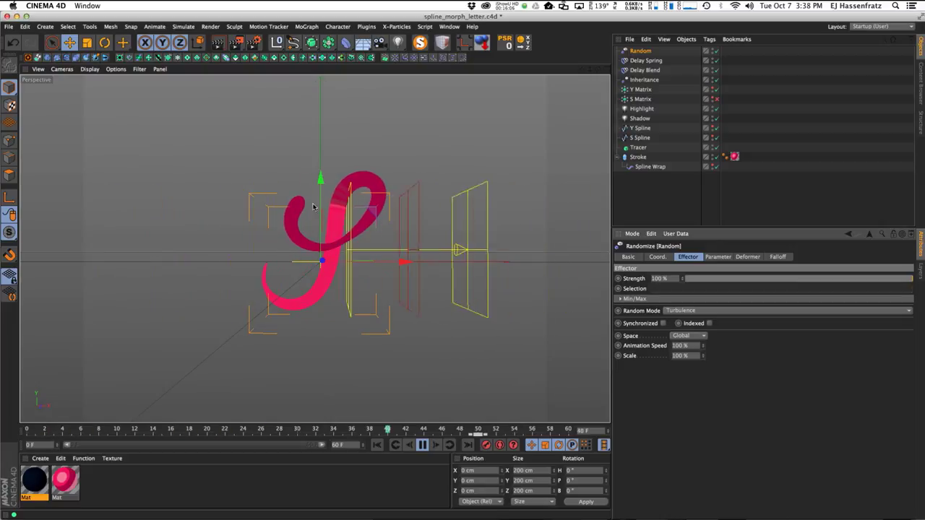
click(640, 89)
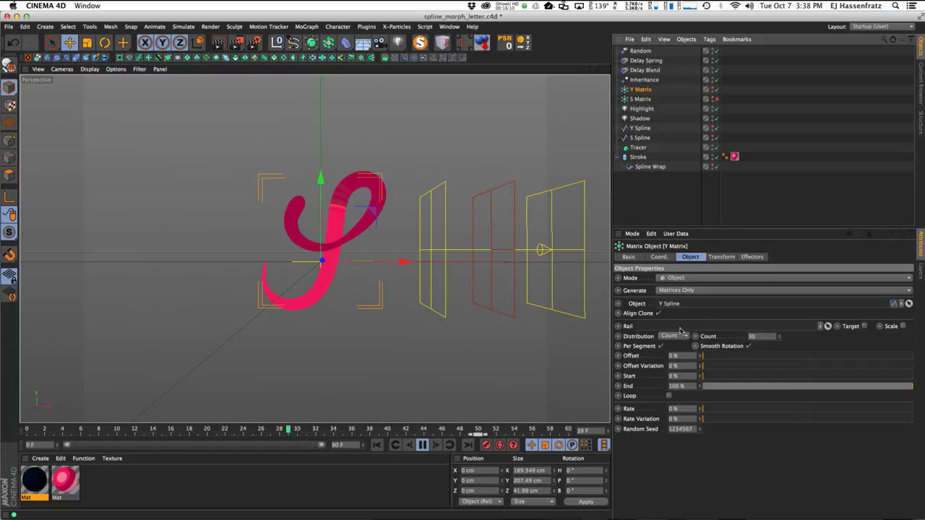
- Give the Random effector 500% scale, 33% animation speed and 12 cm offsets on X, Y and Z
click(752, 257)
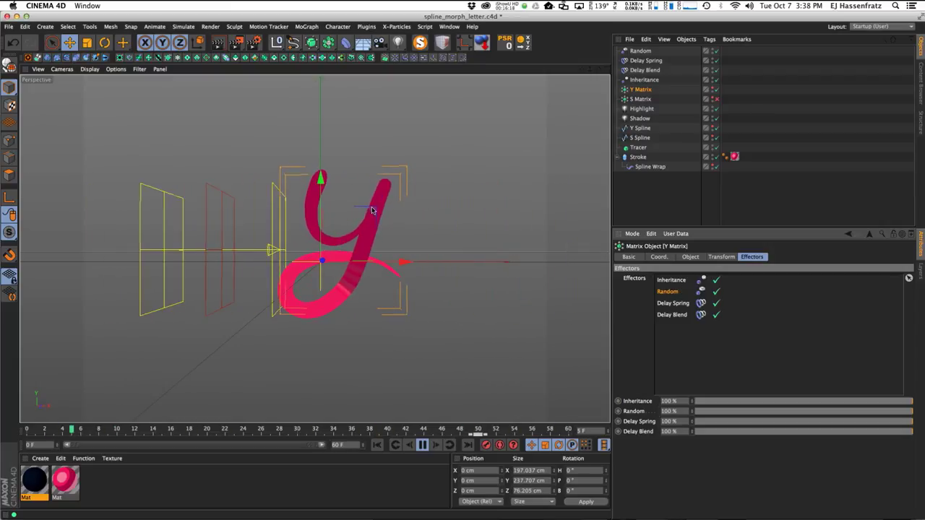
click(641, 52)
text(500)
key(Return)
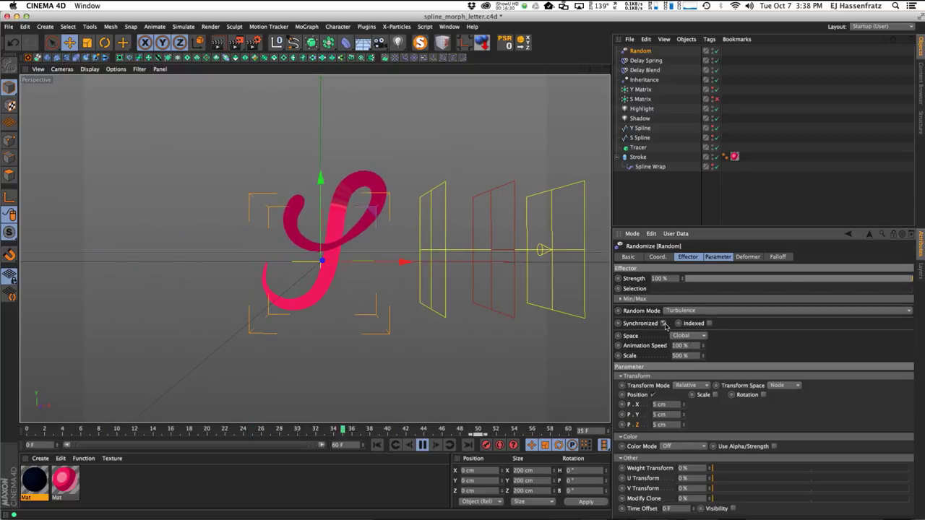
drag(703, 347, 686, 405)
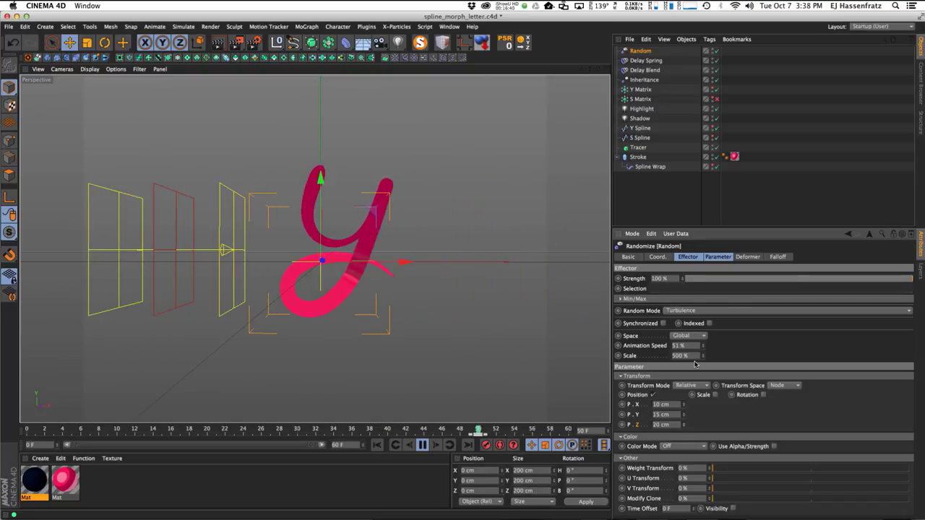
drag(702, 346, 703, 345)
drag(684, 405, 685, 435)
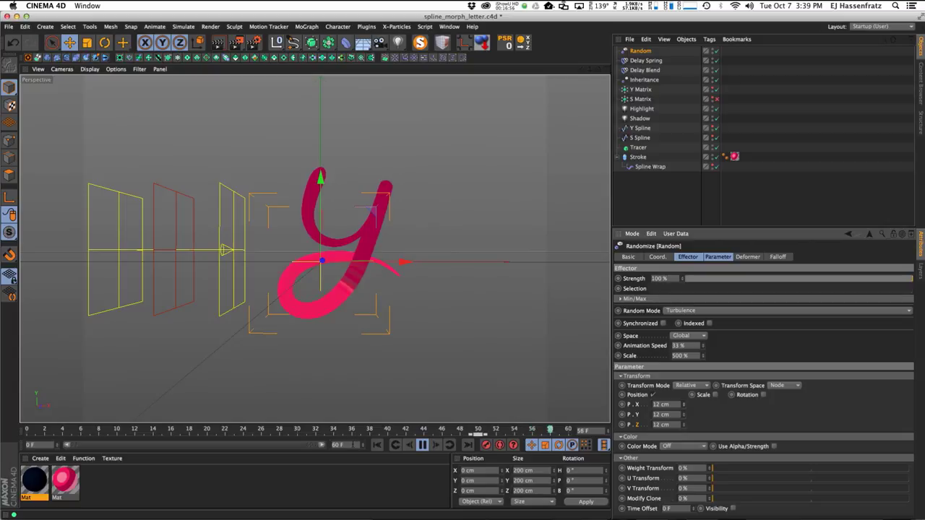
- Lengthen the scene to 300 frames and show the whole range in the timeline
text(300)
key(Return)
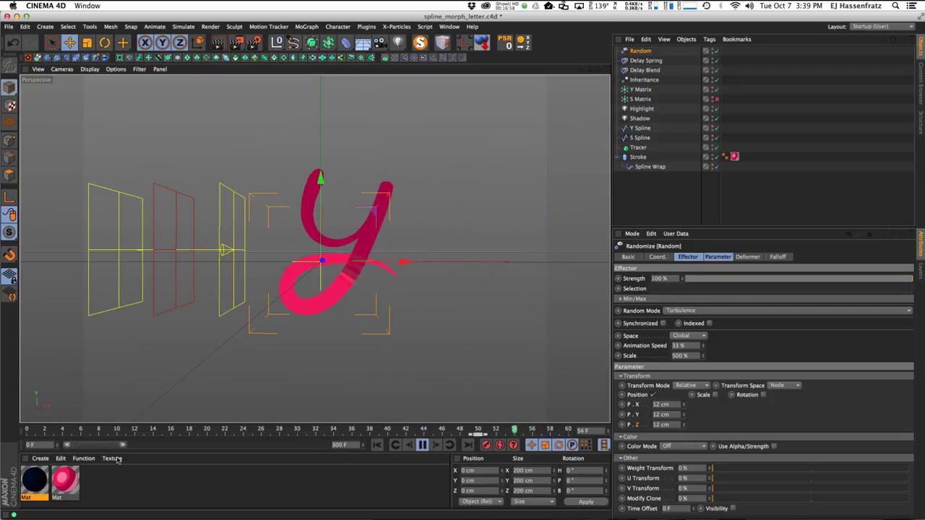
drag(257, 445, 322, 444)
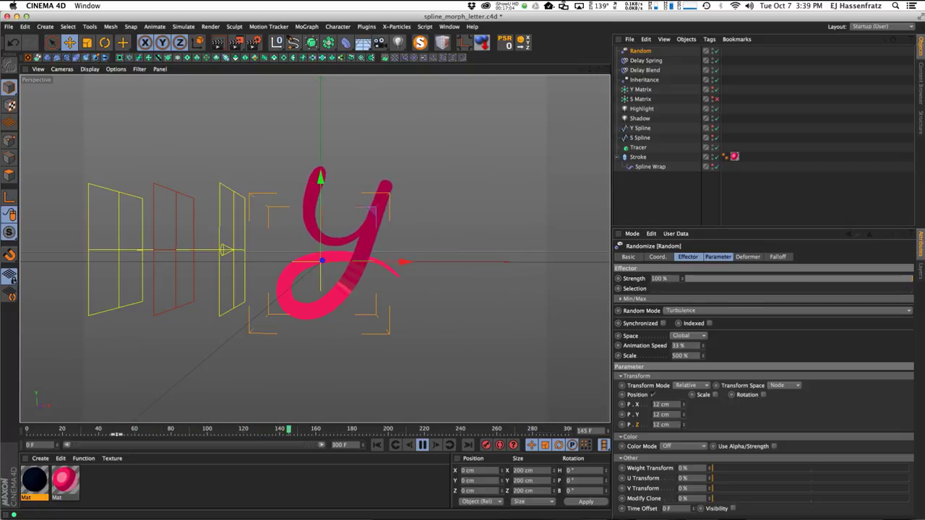
- Raise Random's X offset to 16 cm, slow its animation speed to 29%, and replay the morph
drag(684, 410, 699, 369)
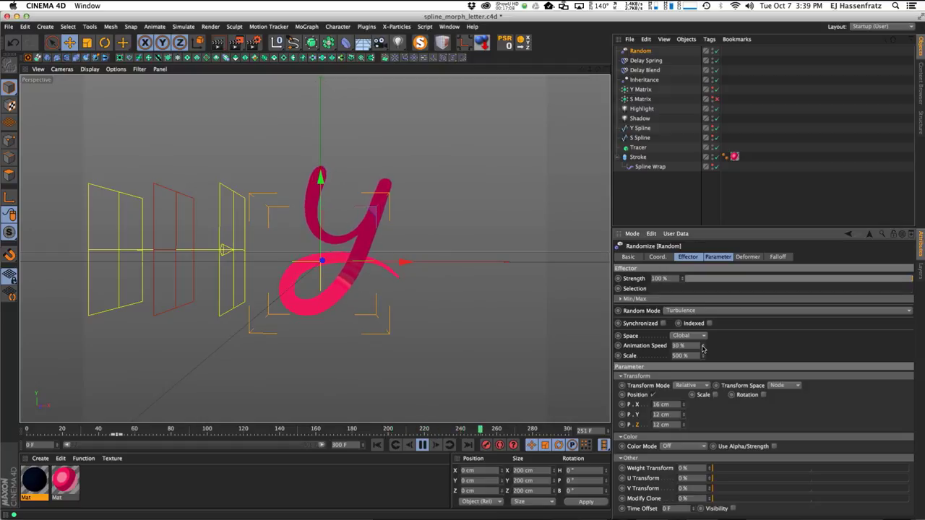
drag(703, 356, 702, 362)
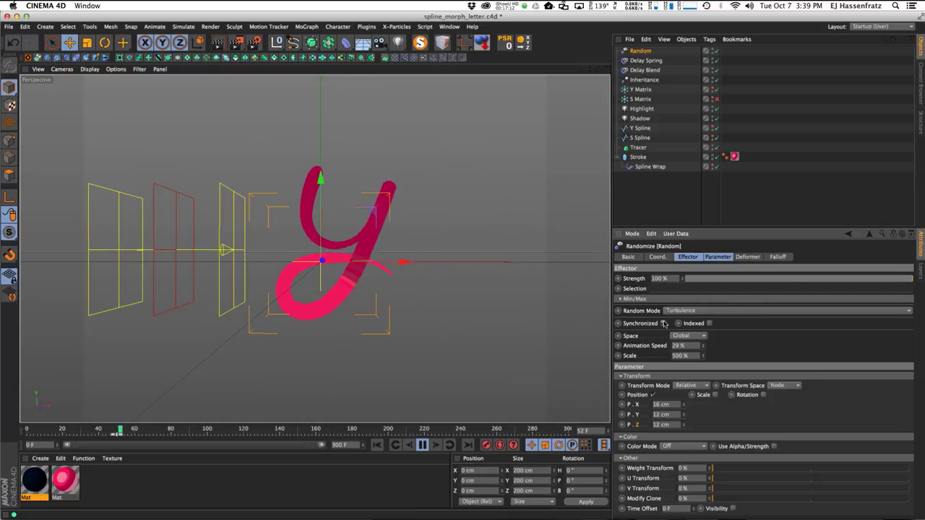
click(423, 445)
click(423, 445)
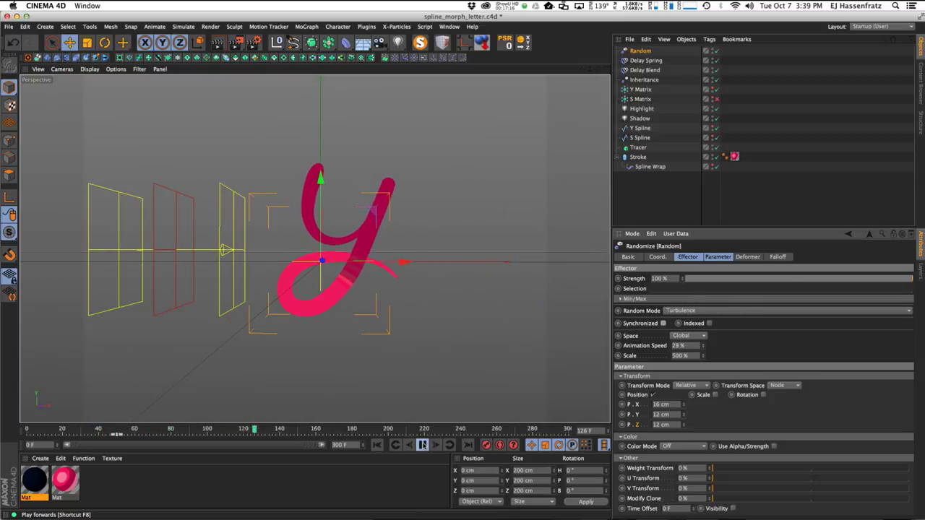
click(423, 445)
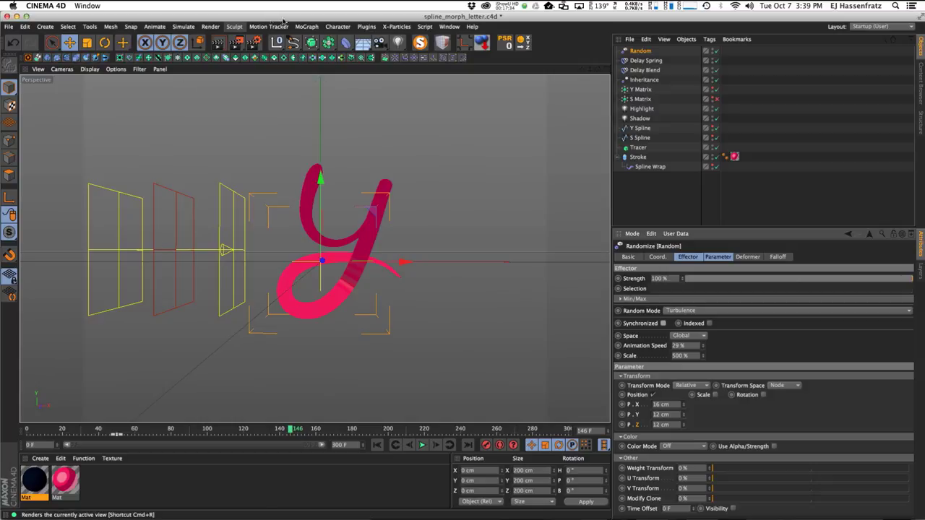
click(307, 27)
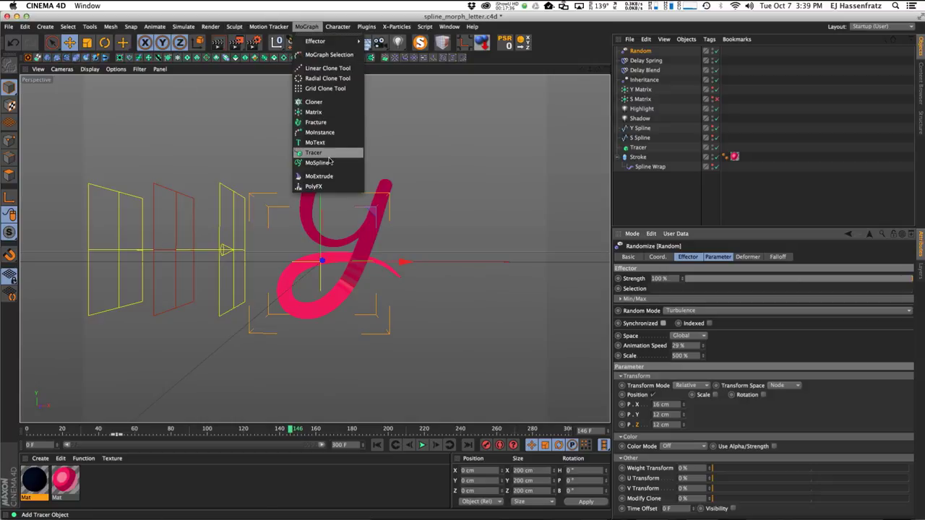
click(658, 167)
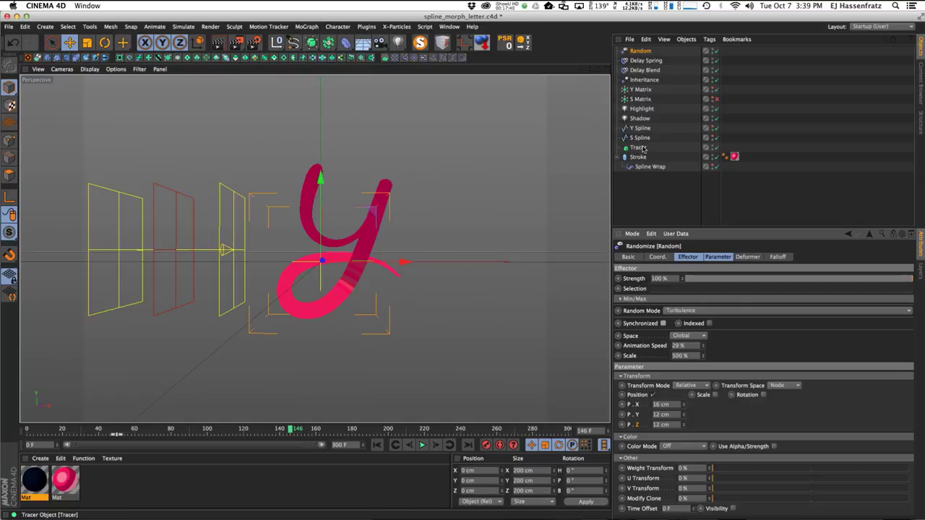
- Select the Tracer object and render a preview of the 'y' stroke at frame 47
click(637, 149)
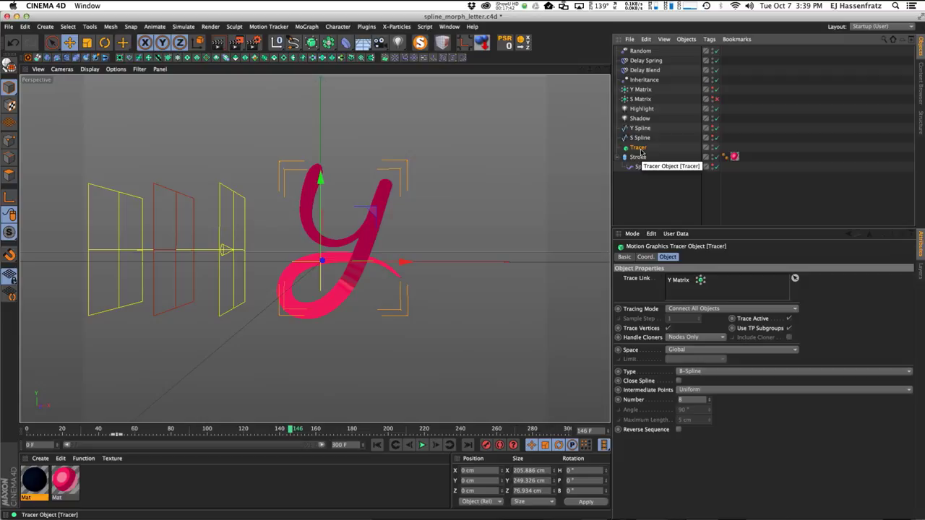
drag(290, 431, 115, 430)
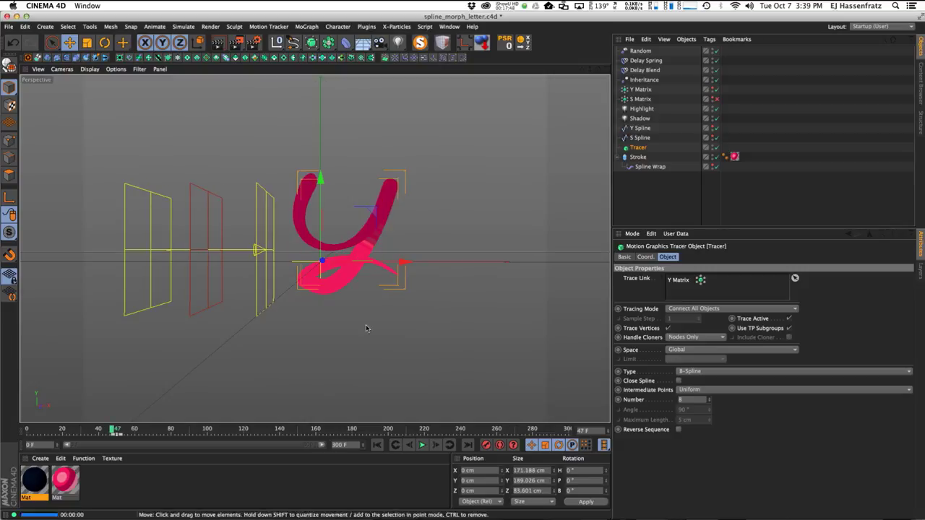
key(ctrl+r)
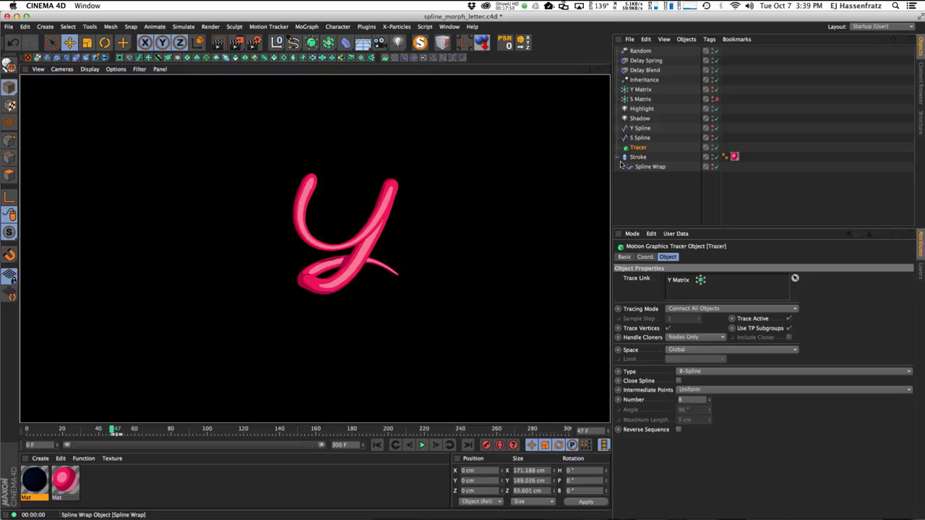
click(638, 148)
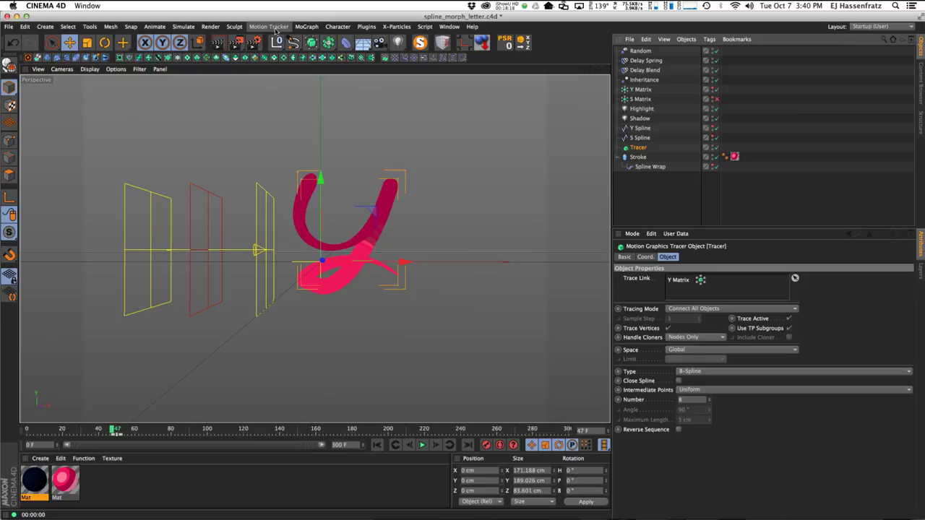
- Delete the effectors, Y and S matrices, Highlight light and Tracer object
drag(741, 55, 648, 88)
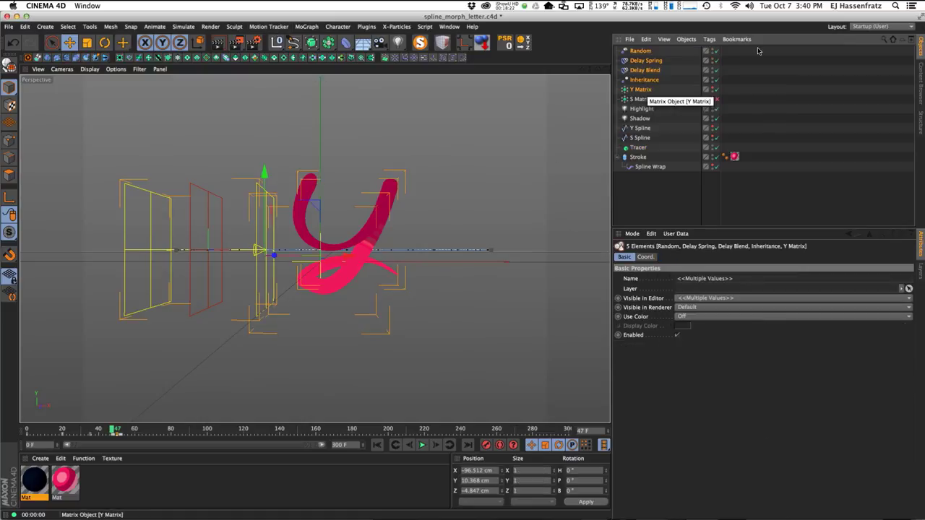
drag(758, 50, 631, 107)
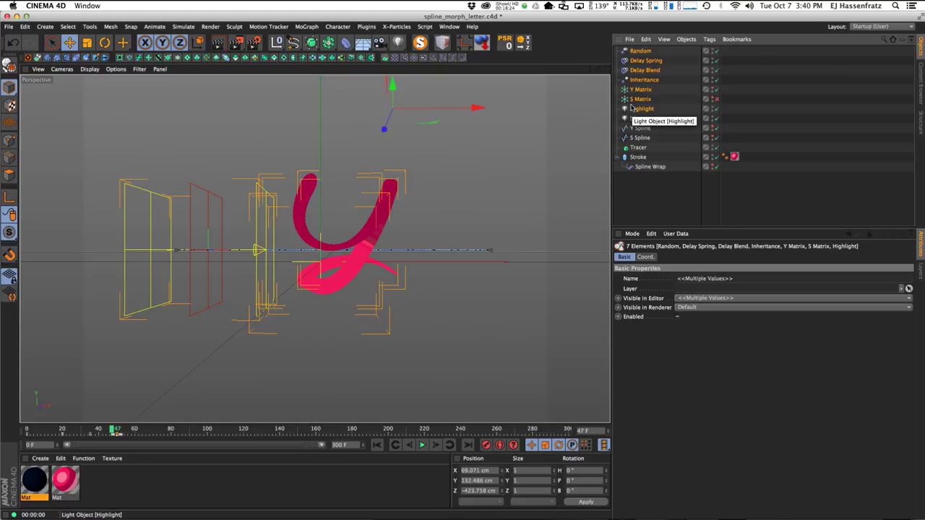
key(Delete)
click(638, 79)
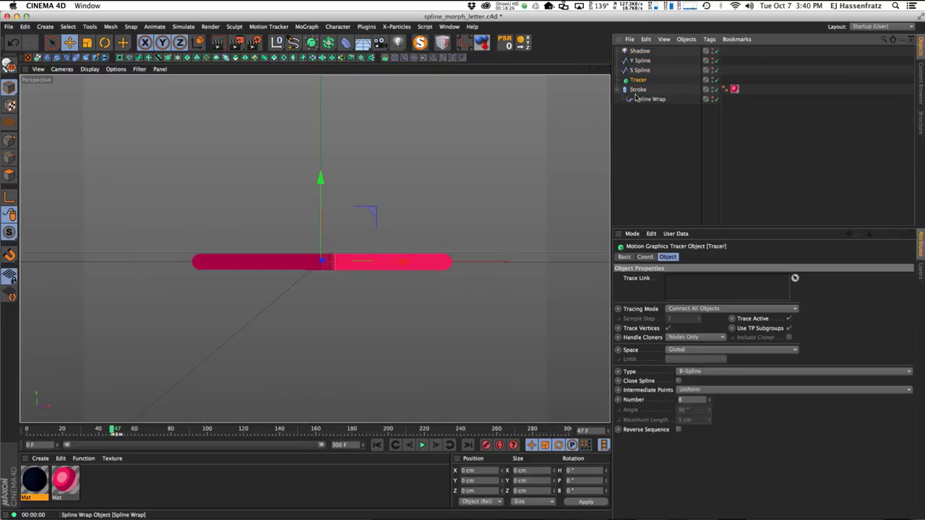
key(Delete)
- Add a MoSpline, duplicate it, and name the two 'MoSpline Y' and 'MoSpline S'
click(285, 26)
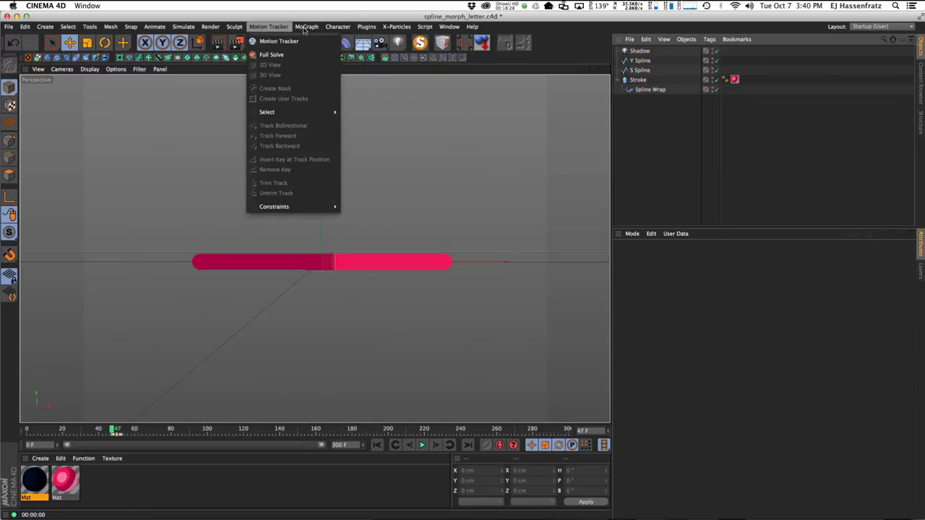
click(316, 163)
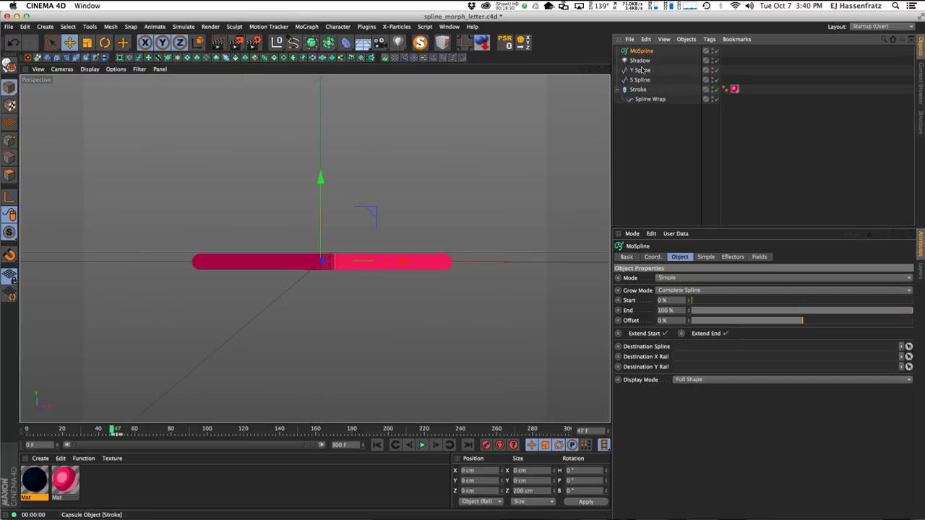
ctrl+drag(642, 51, 645, 55)
click(643, 52)
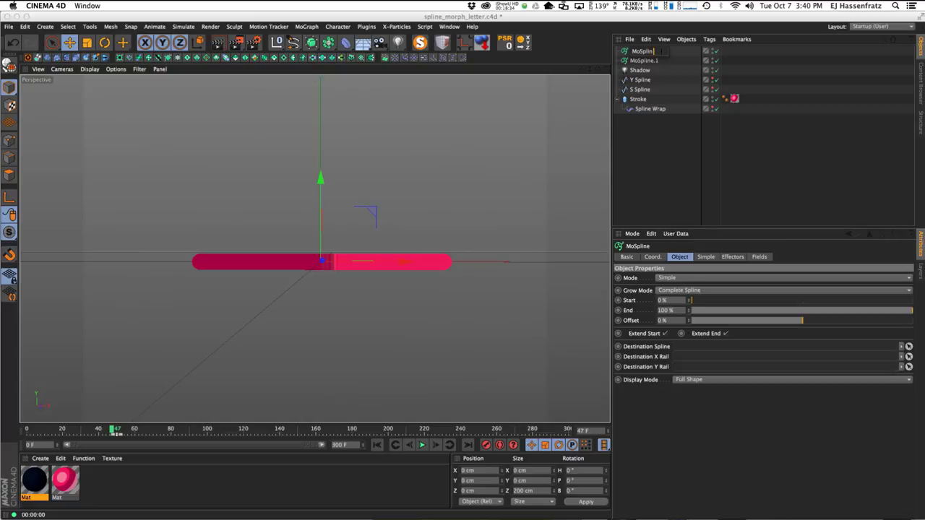
key(Return)
double_click(644, 60)
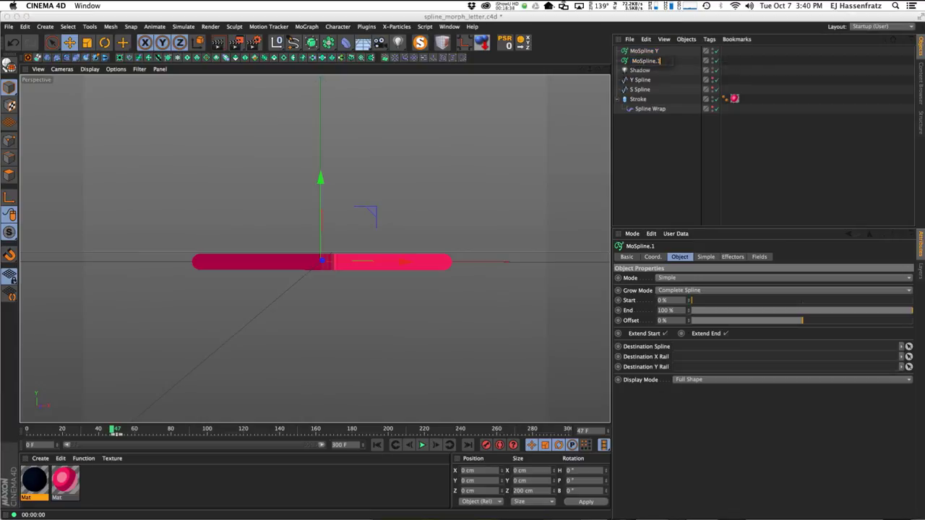
key(Return)
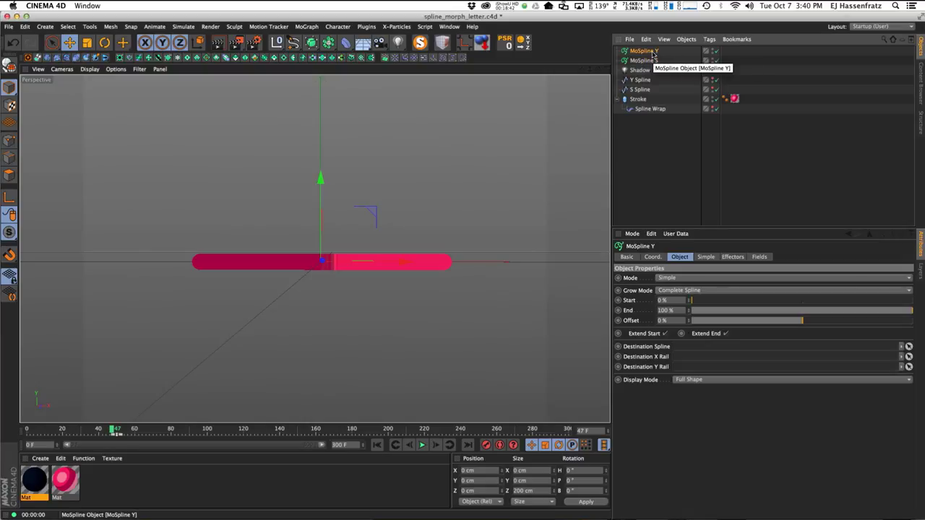
- Switch both MoSplines to Spline mode
click(268, 27)
click(425, 26)
click(658, 63)
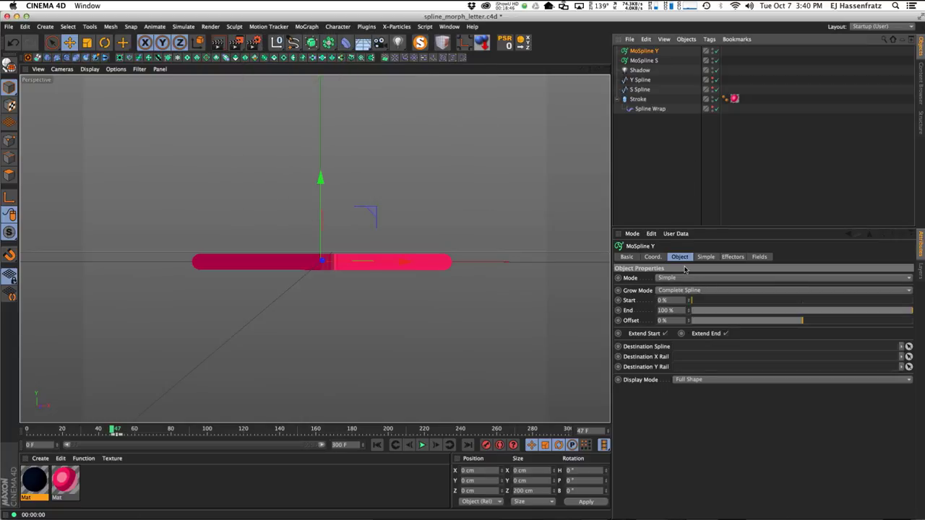
shift+click(653, 61)
click(672, 282)
click(684, 299)
click(705, 258)
click(680, 257)
click(705, 257)
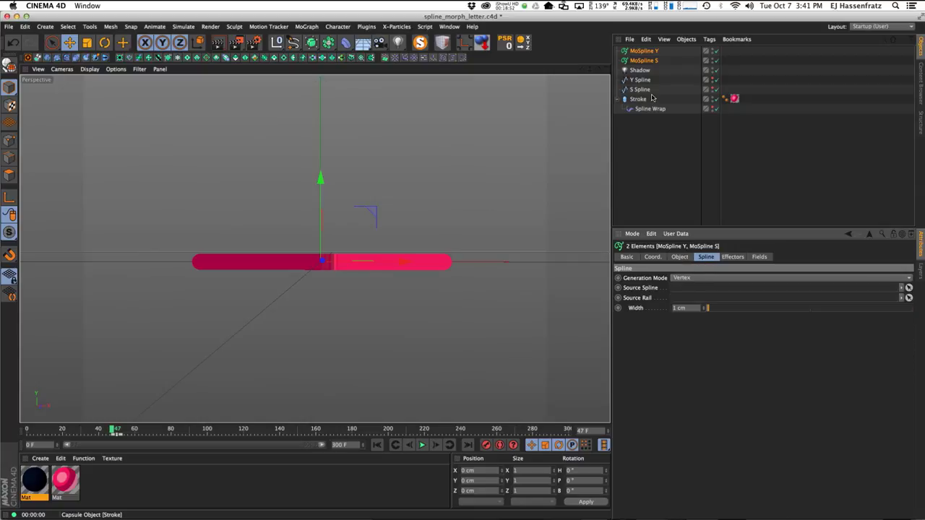
- Make Y Spline the source of MoSpline Y and S Spline the source of MoSpline S
drag(642, 80, 693, 290)
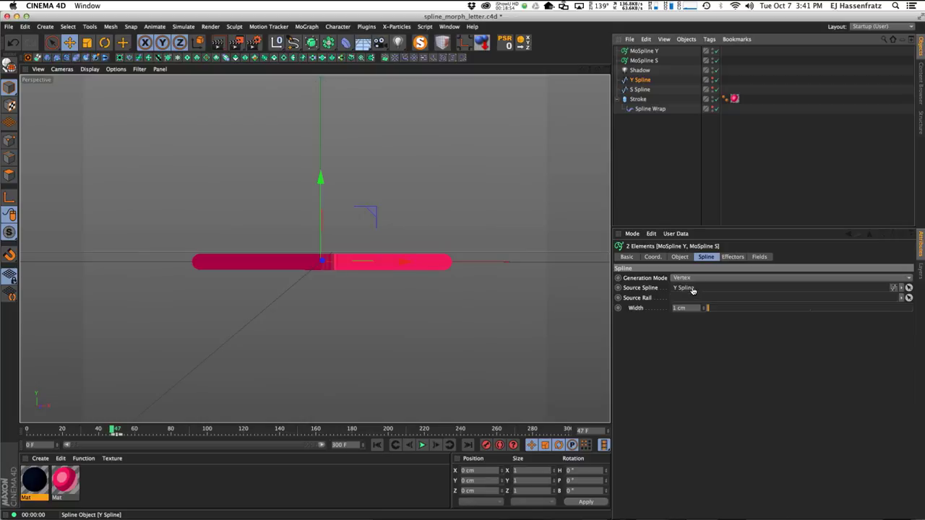
click(643, 51)
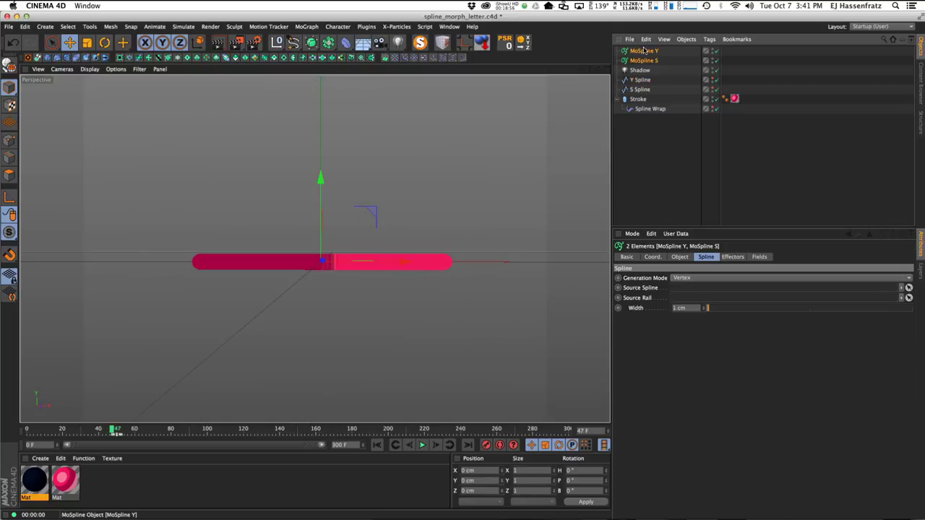
mouse_move(641, 80)
mouse_down()
mouse_move(700, 260)
mouse_move(693, 287)
mouse_move(726, 312)
mouse_up()
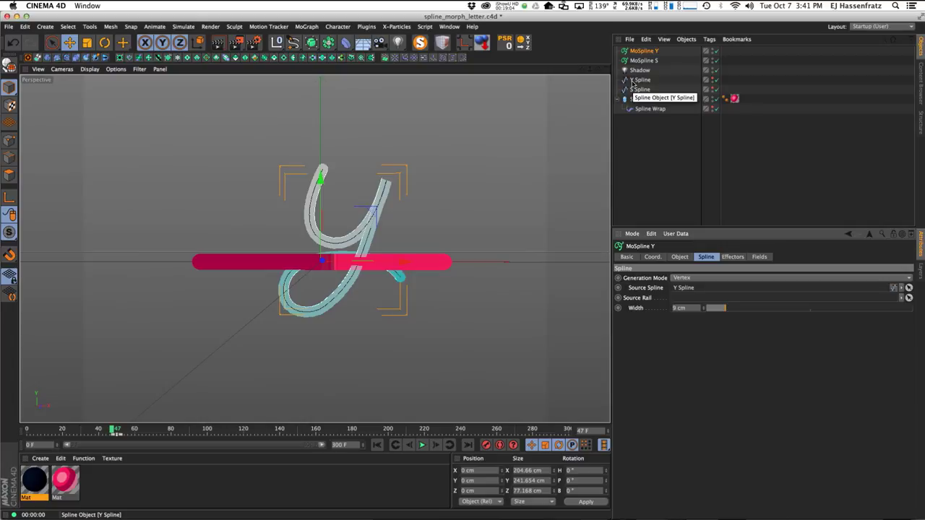
click(643, 60)
drag(641, 90, 726, 309)
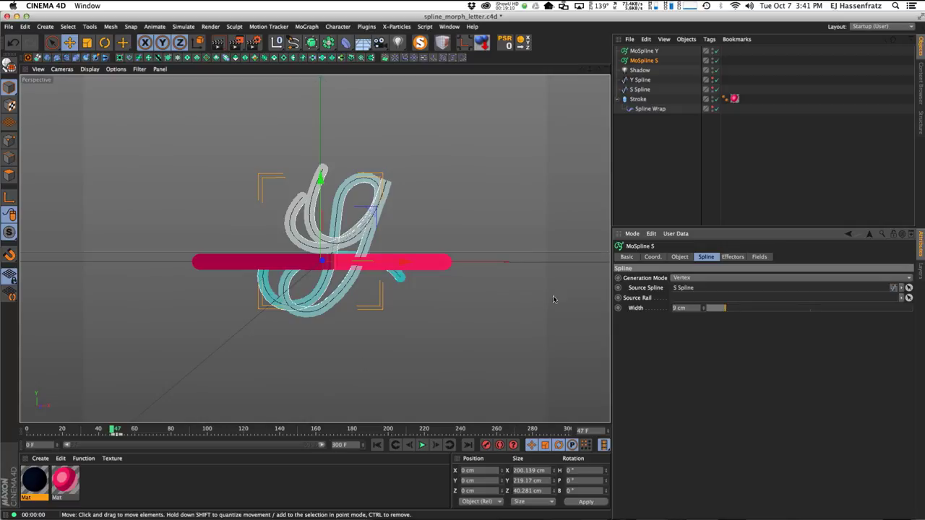
- Link MoSpline Y into the Spline Wrap, then show MoSpline Y's Effectors tab
click(648, 108)
mouse_move(630, 53)
mouse_down()
mouse_move(754, 118)
mouse_move(644, 100)
mouse_move(663, 279)
mouse_up()
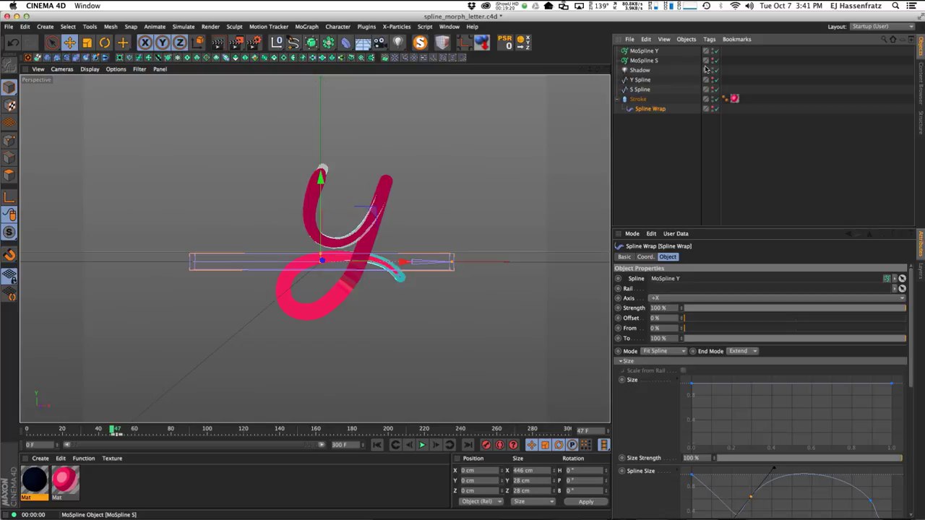
click(647, 52)
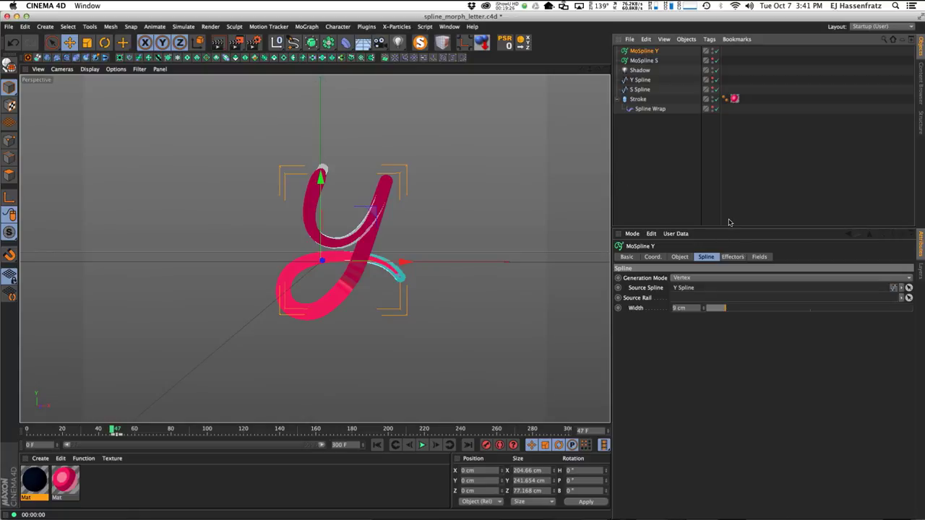
click(731, 259)
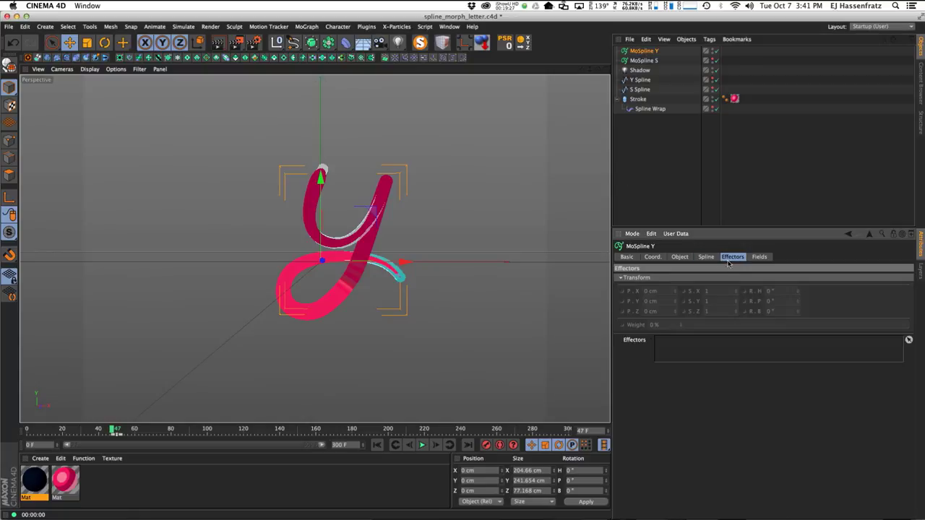
- Add an Inheritance effector that inherits from MoSpline S
click(306, 27)
mouse_move(307, 41)
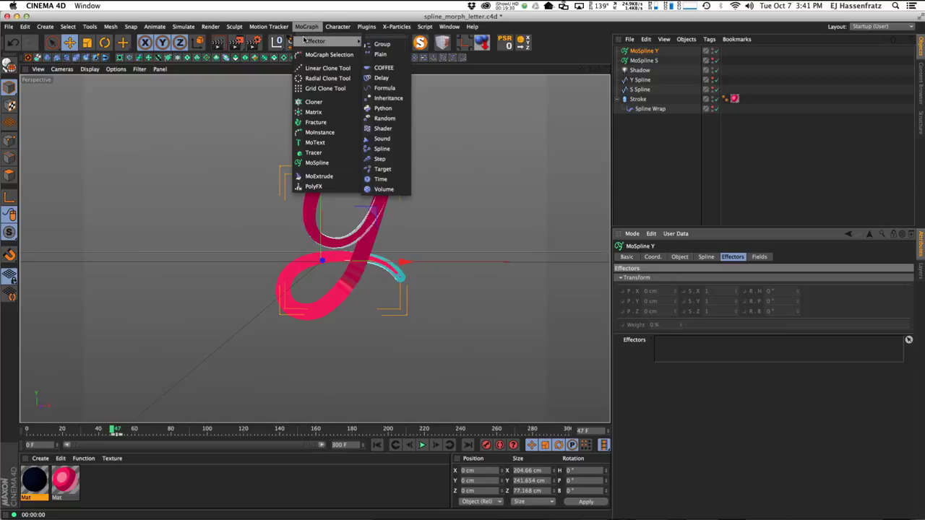
click(391, 98)
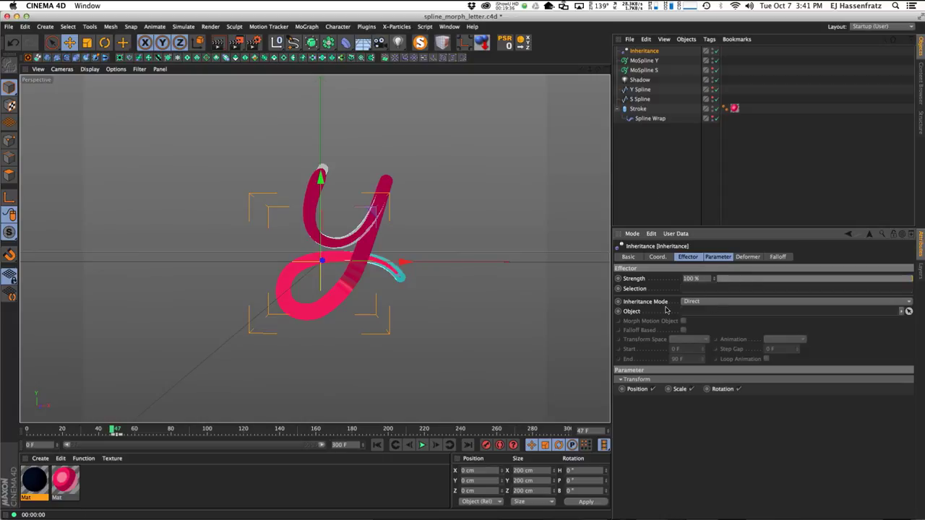
drag(643, 70, 702, 312)
- Add the Inheritance effector to MoSpline S's effectors and enable Morph Motion Object
click(685, 331)
click(645, 71)
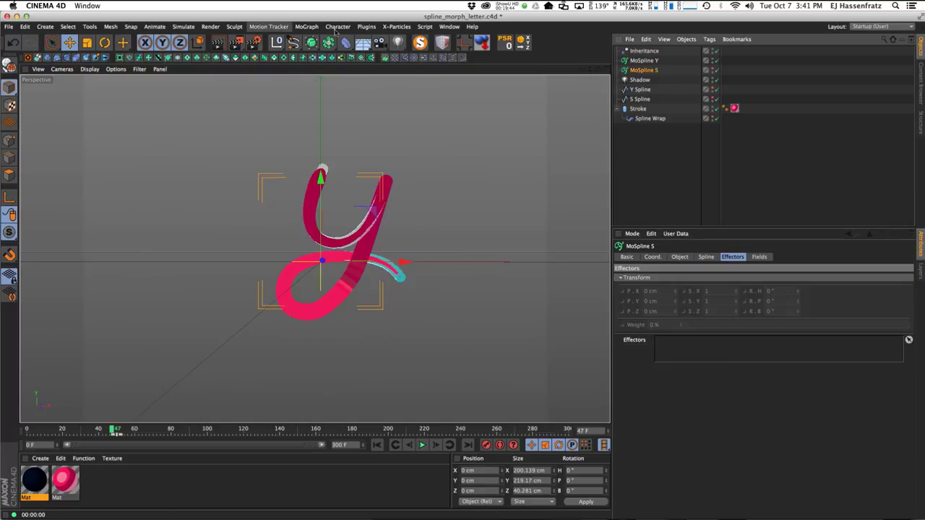
drag(644, 51, 745, 351)
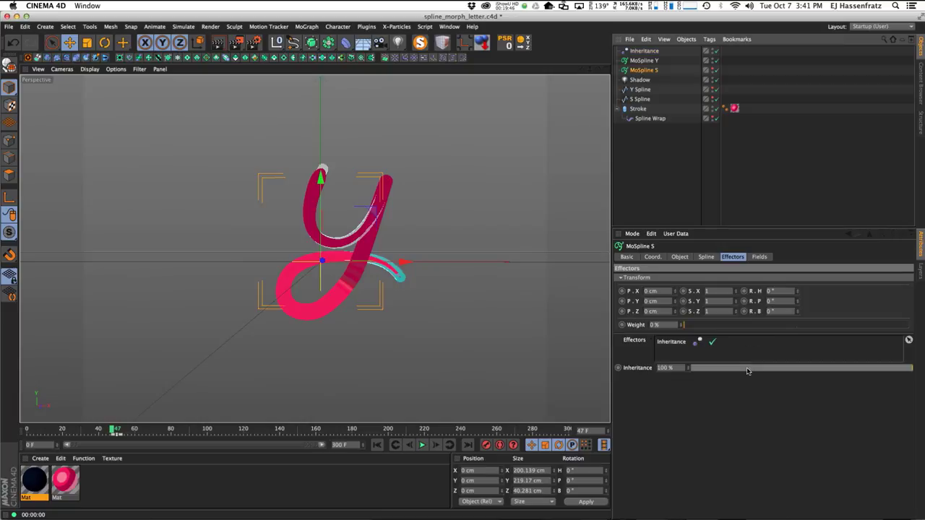
click(651, 52)
click(684, 321)
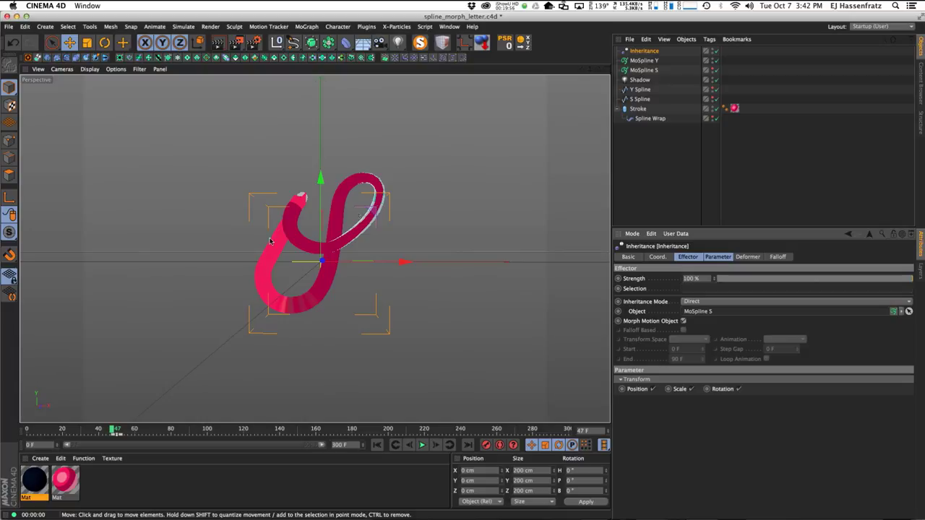
- Lower the Y Spline's intermediate points to 6, then set the Inheritance strength partway to preview
click(640, 89)
click(708, 309)
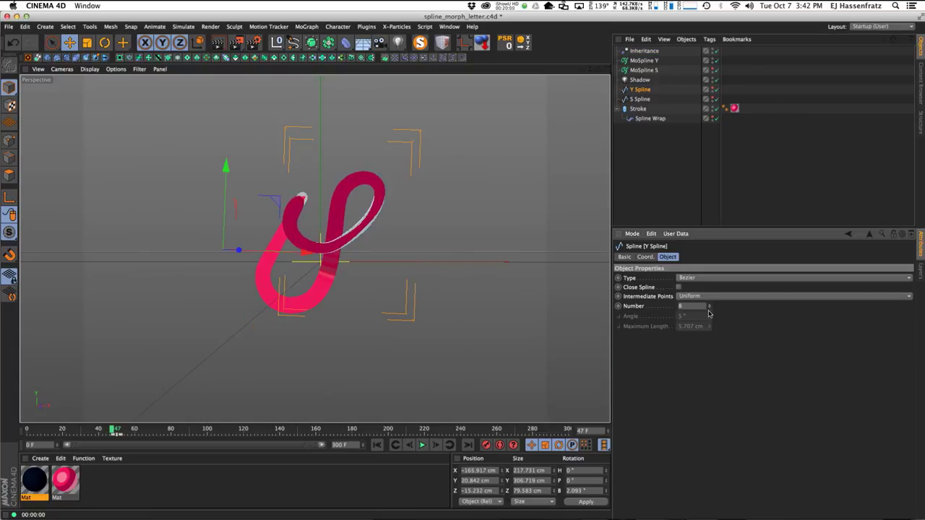
drag(710, 312, 709, 309)
click(708, 309)
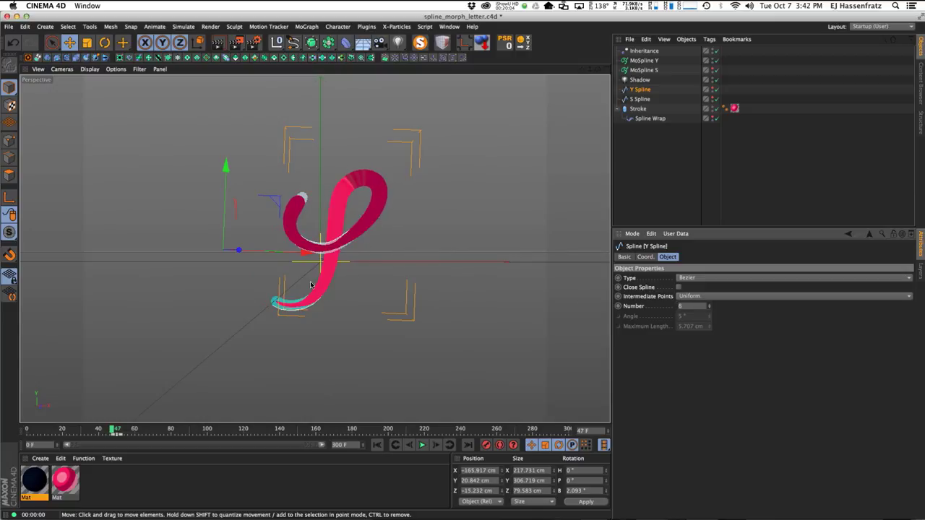
click(643, 50)
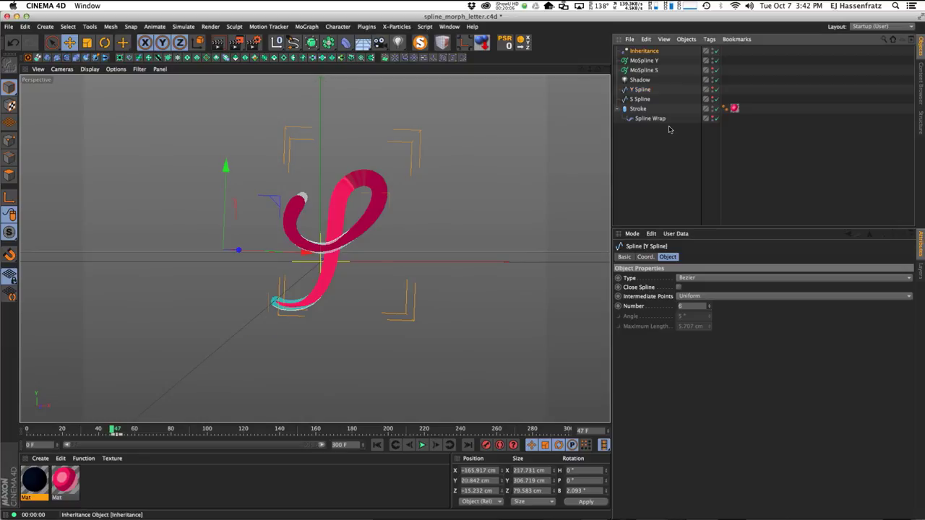
drag(842, 277, 912, 278)
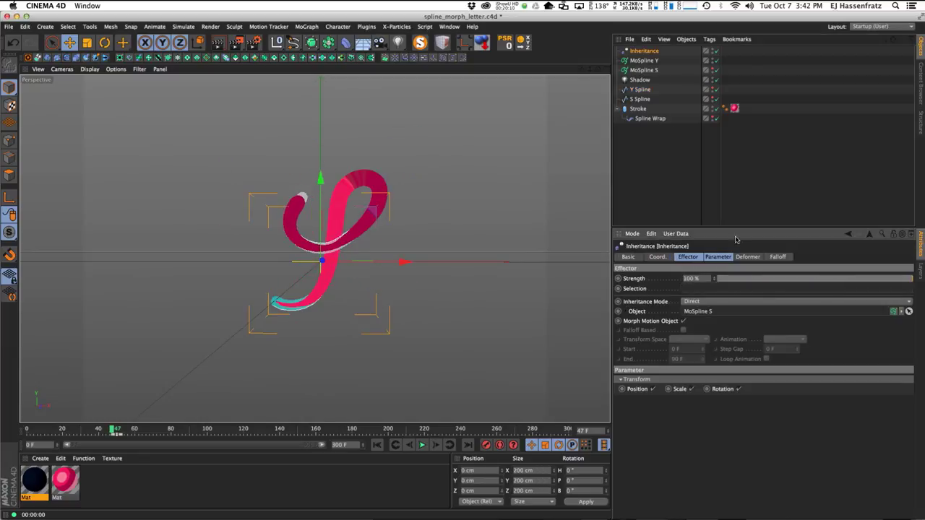
- Set the Inheritance effector's falloff shape to Linear
click(776, 257)
click(660, 297)
click(666, 359)
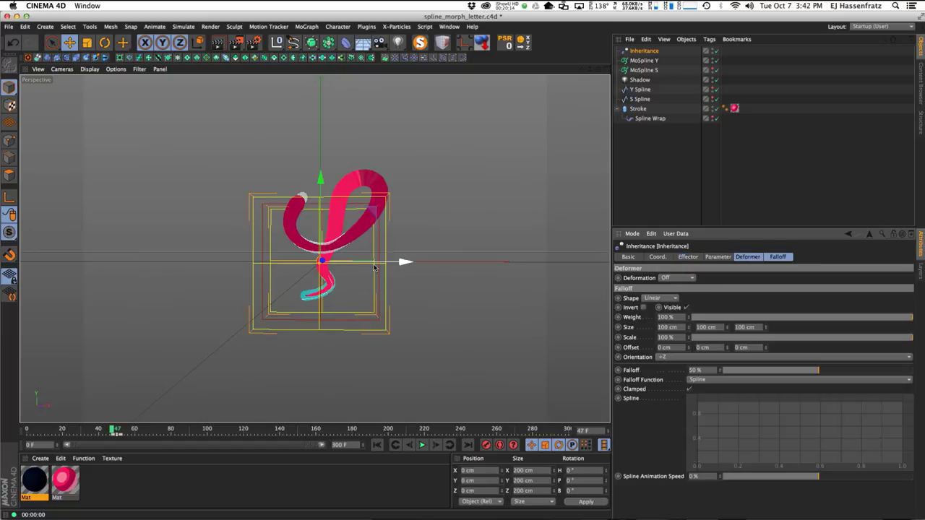
click(673, 301)
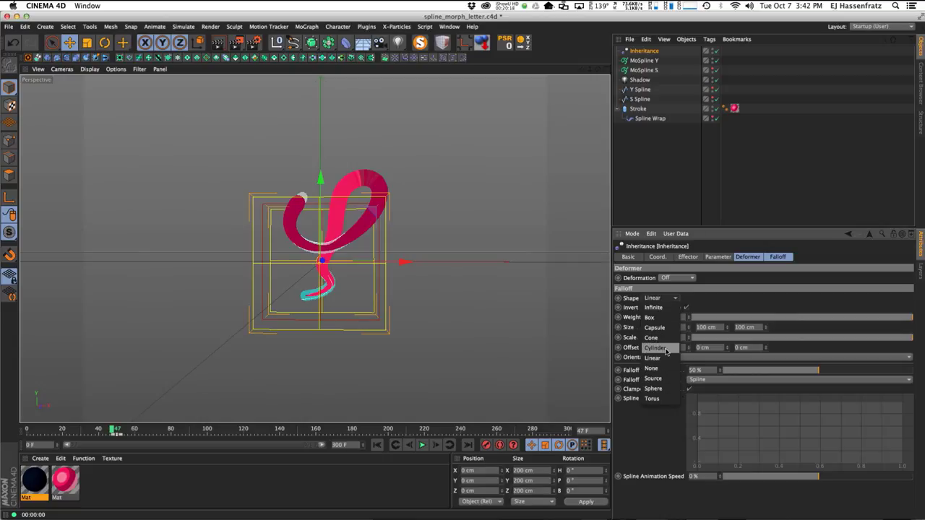
click(653, 358)
- Rotate the effector to a -90° heading, shift it sideways, and render a preview
key(r)
mouse_move(241, 266)
mouse_down()
mouse_move(217, 260)
mouse_move(227, 265)
mouse_up()
key(e)
drag(355, 291, 394, 277)
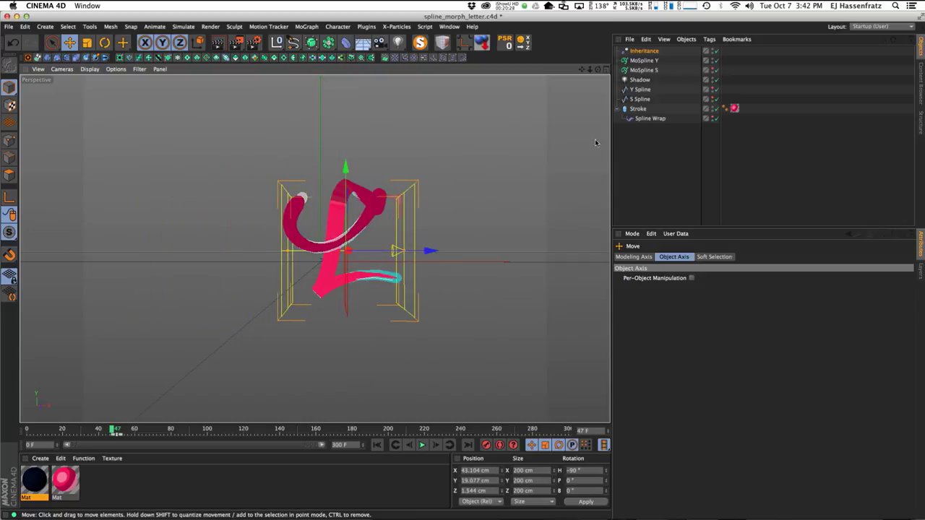
click(644, 50)
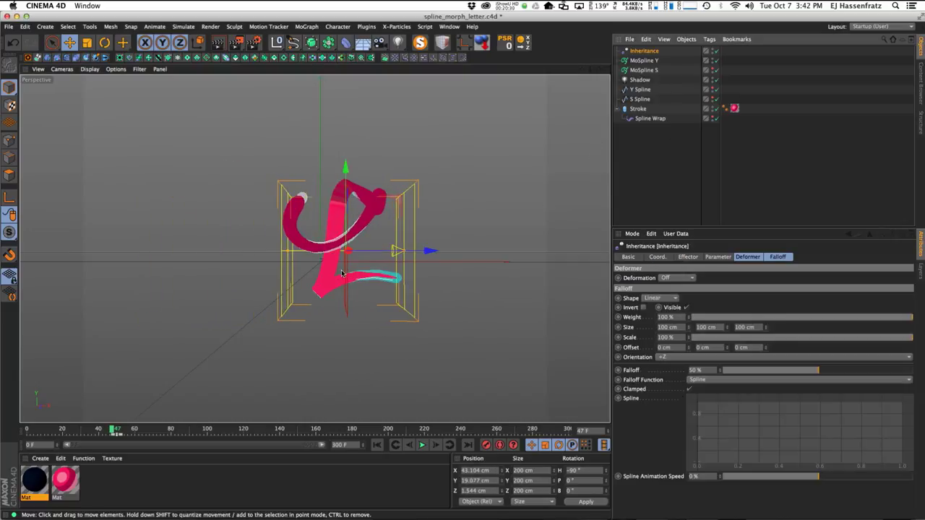
key(ctrl+r)
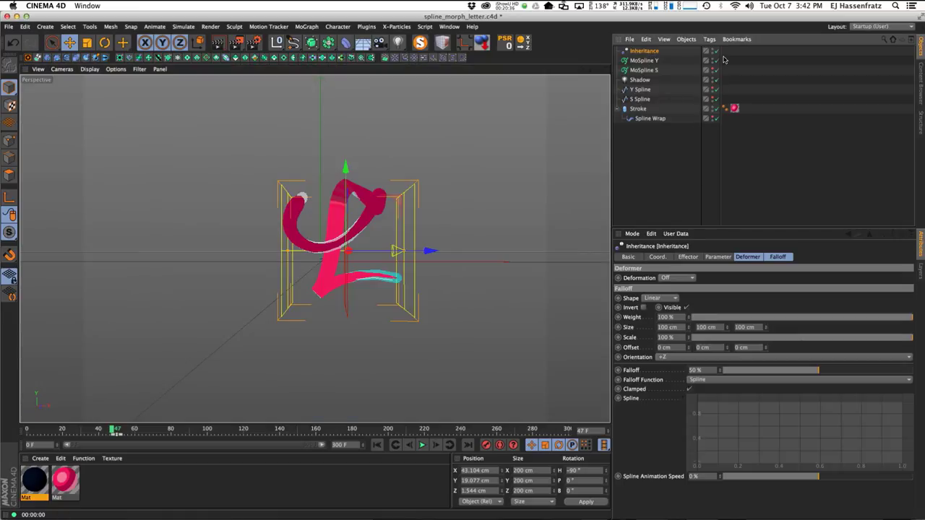
- Set the falloff shape back to Infinite and review the effector's Deformer, Falloff and Transform settings
click(667, 298)
click(661, 303)
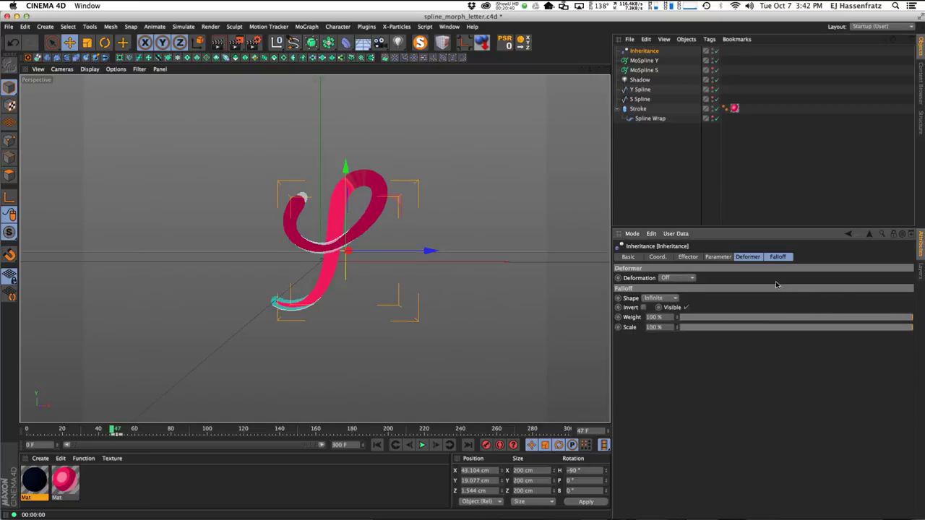
click(748, 256)
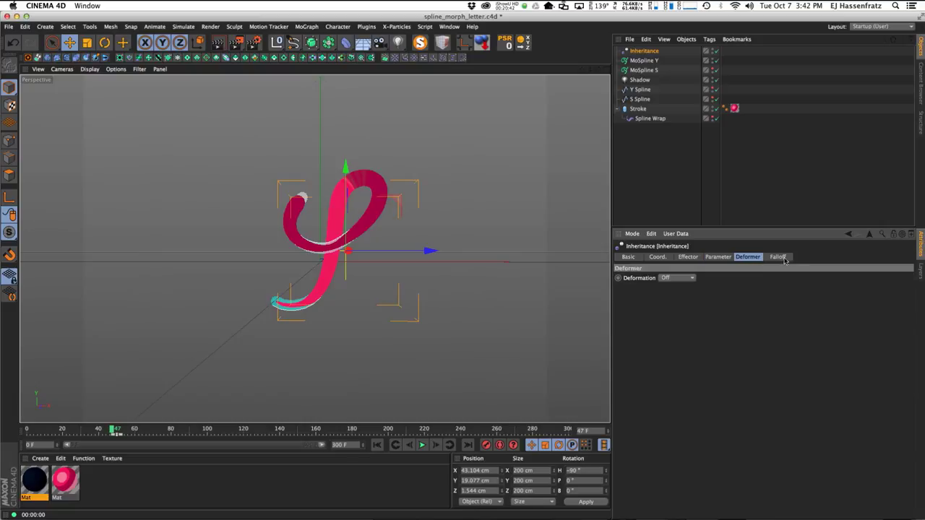
click(778, 257)
click(719, 257)
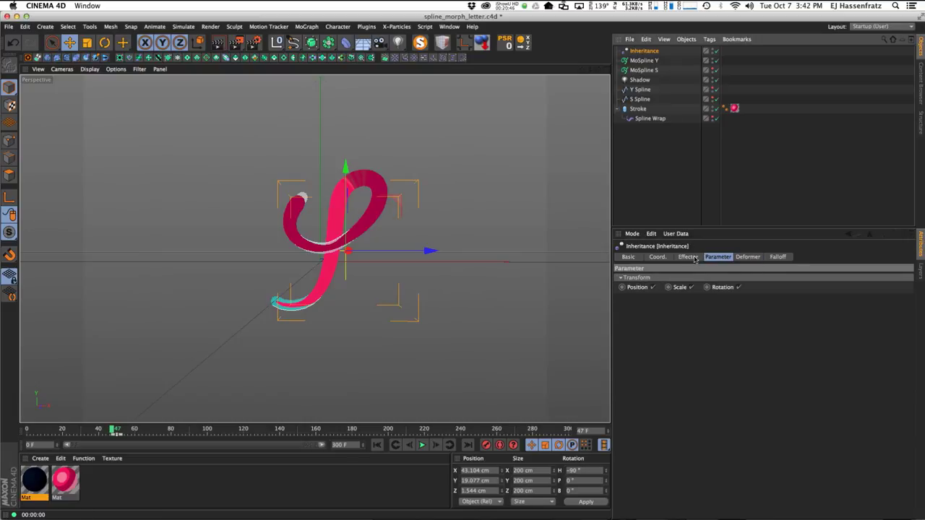
click(686, 257)
- Drag the Inheritance strength back and forth to preview the y-to-S morph
drag(868, 281, 897, 271)
drag(822, 278, 922, 278)
drag(791, 283, 918, 279)
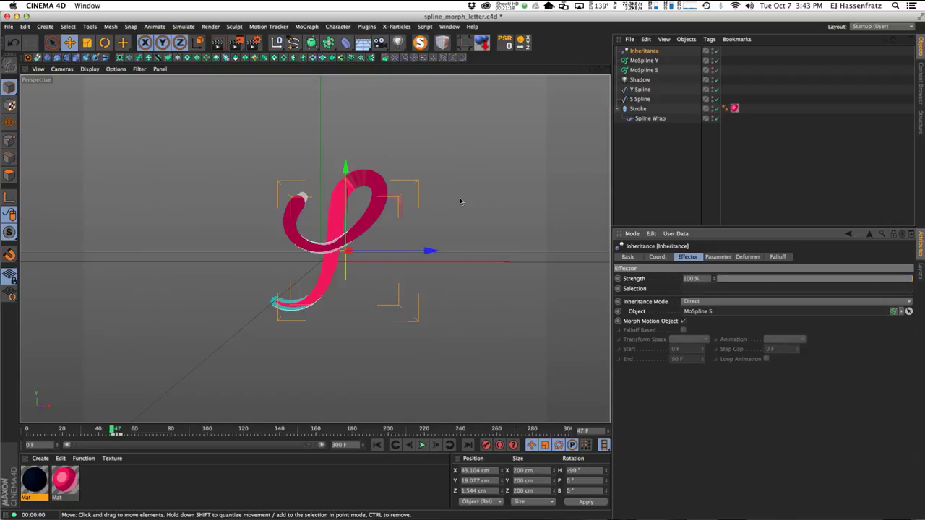
- Try 7 intermediate points on the Y Spline, then return it to 6
click(643, 90)
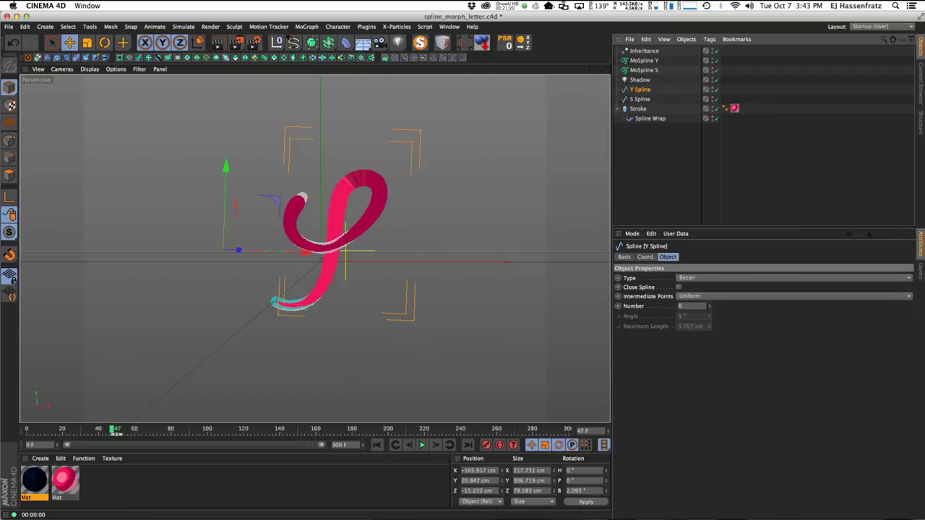
click(709, 305)
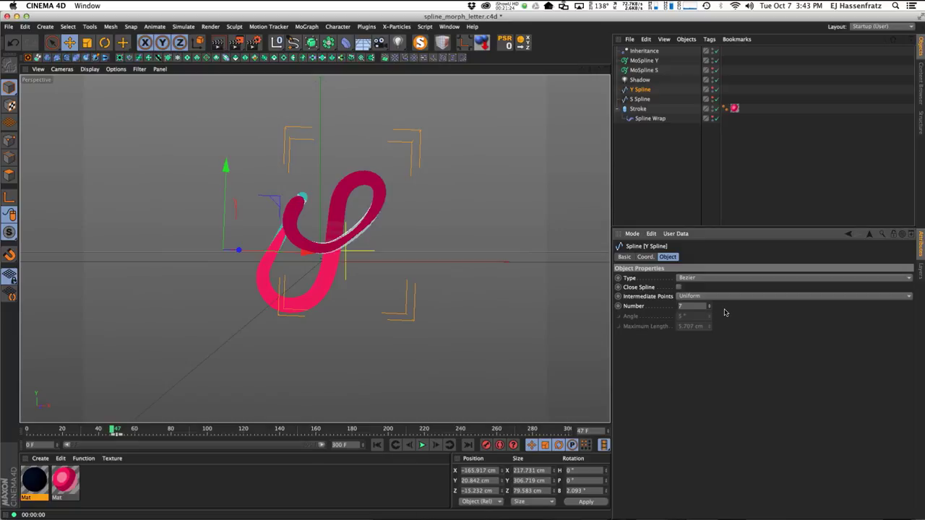
click(709, 308)
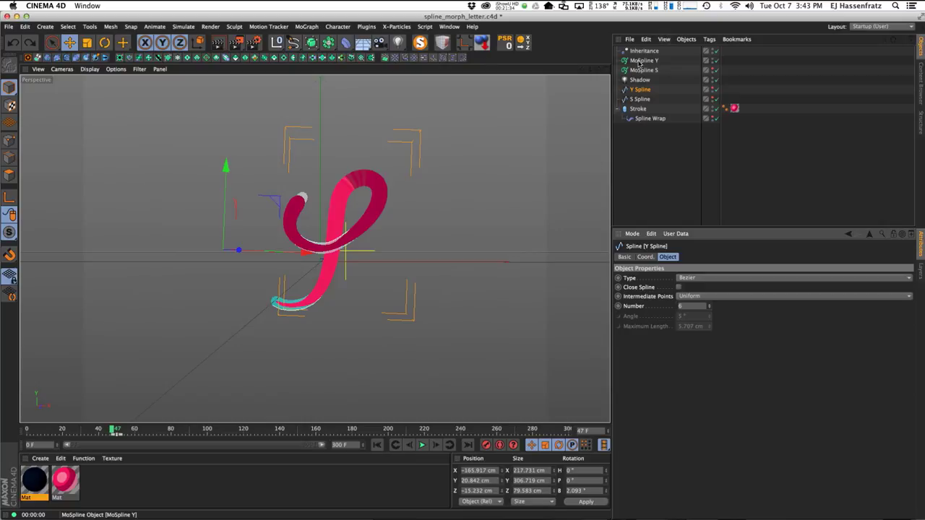
- Bring Chrome with the pink 'yeah' lettering reference to the front and reposition its window
key(super+Tab)
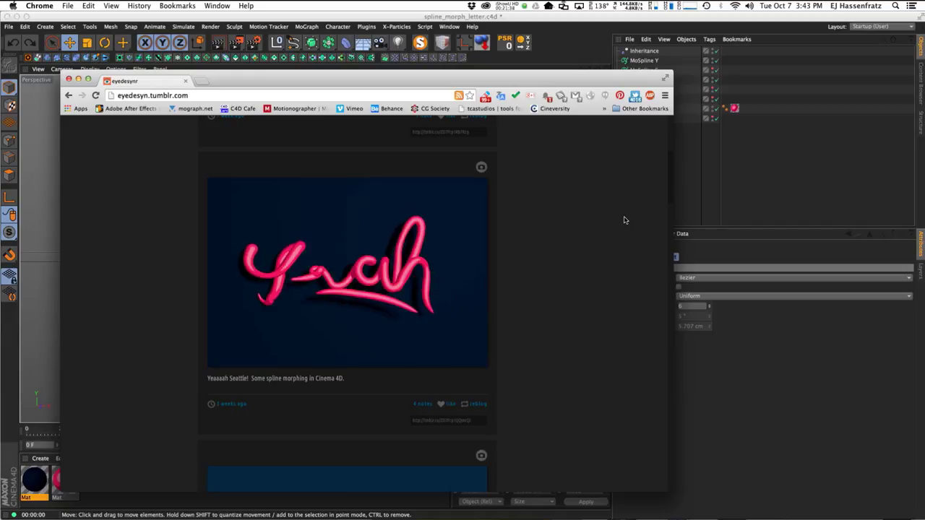
drag(570, 83, 583, 66)
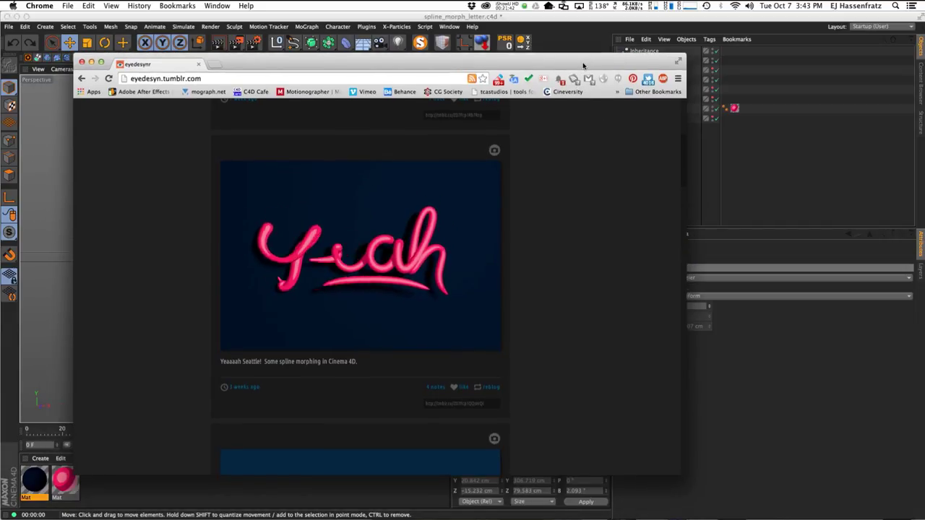